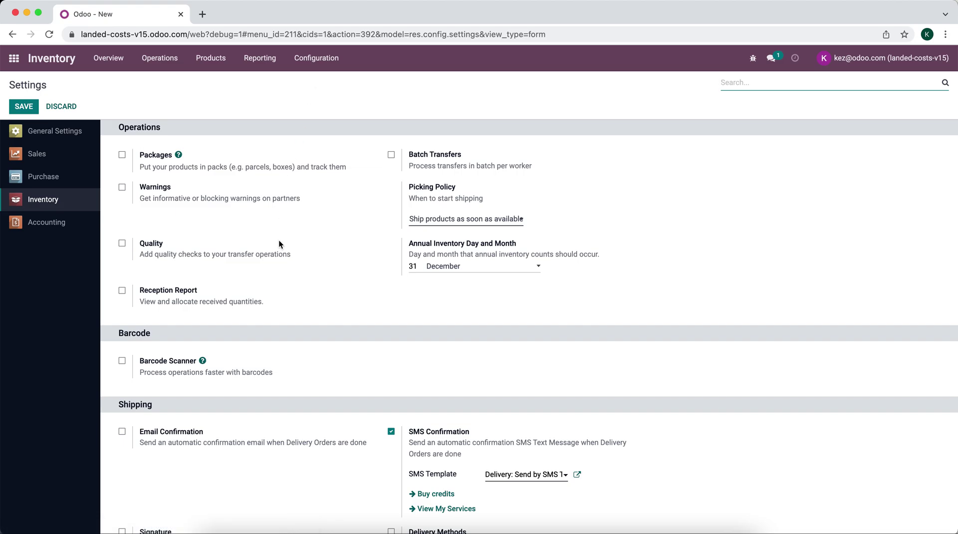
Check the Landed Costs option in the Inventory valuation settings and open the AVCO product category in edit mode
scroll(279, 244, down, 15)
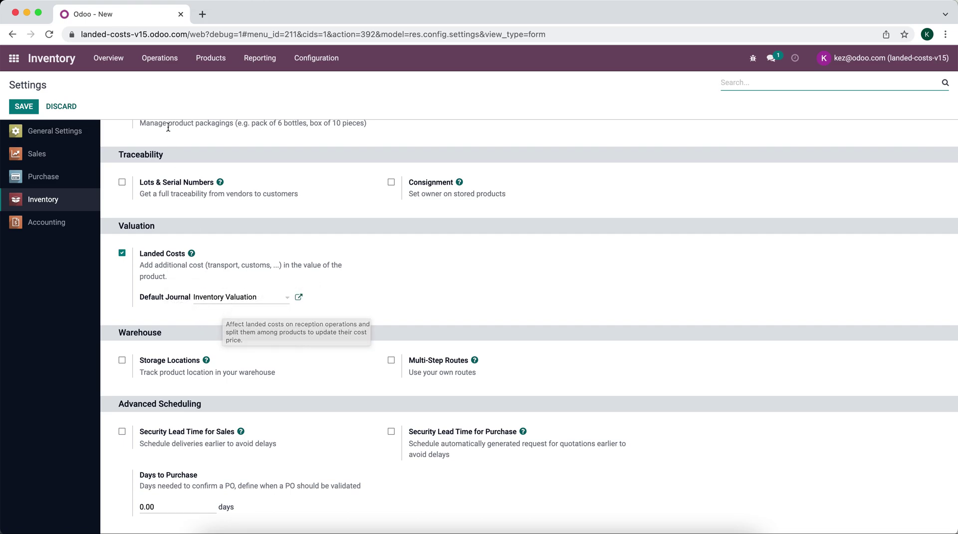
click(212, 67)
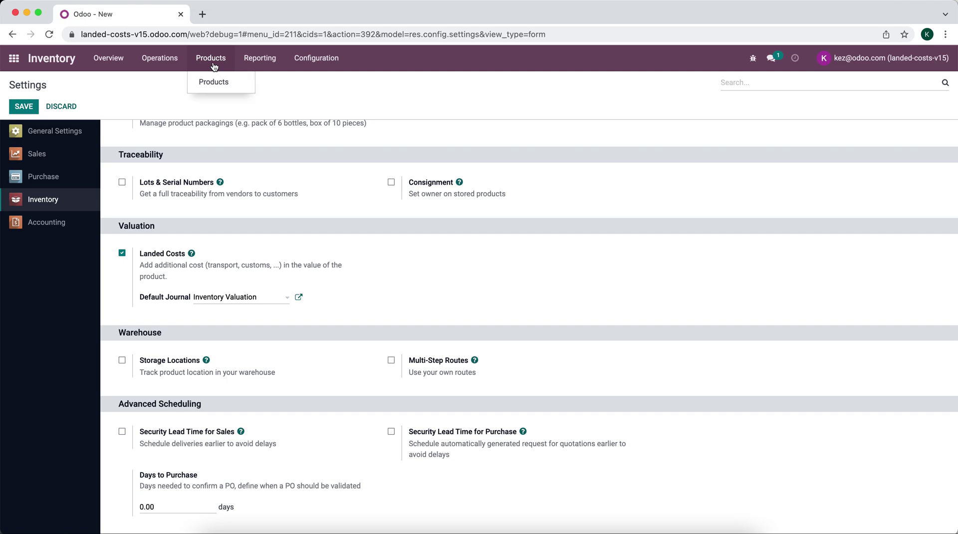
mouse_move(323, 58)
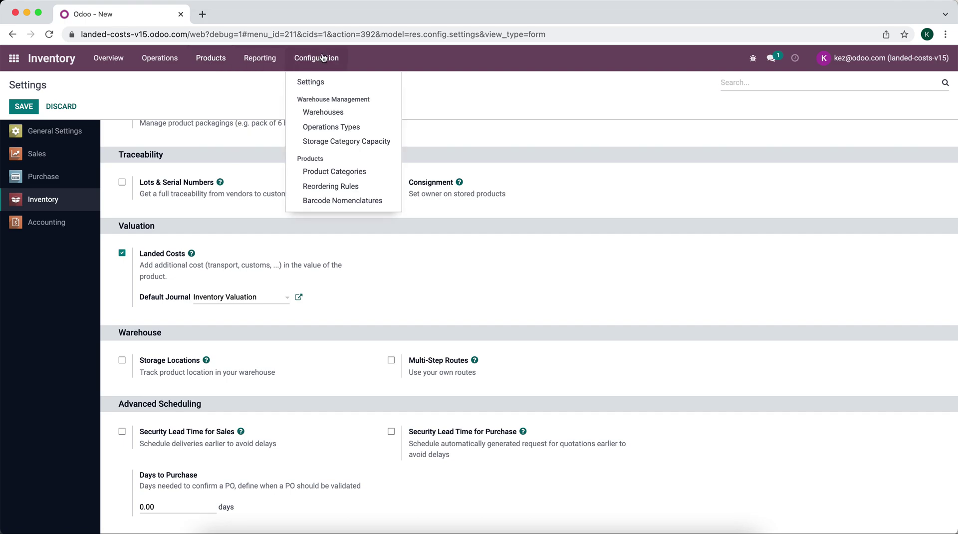
click(331, 172)
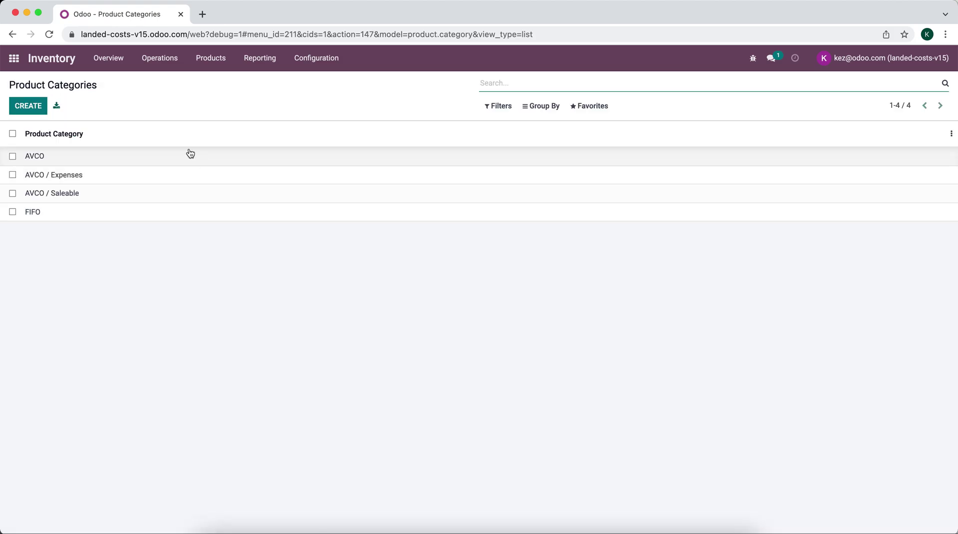
click(177, 157)
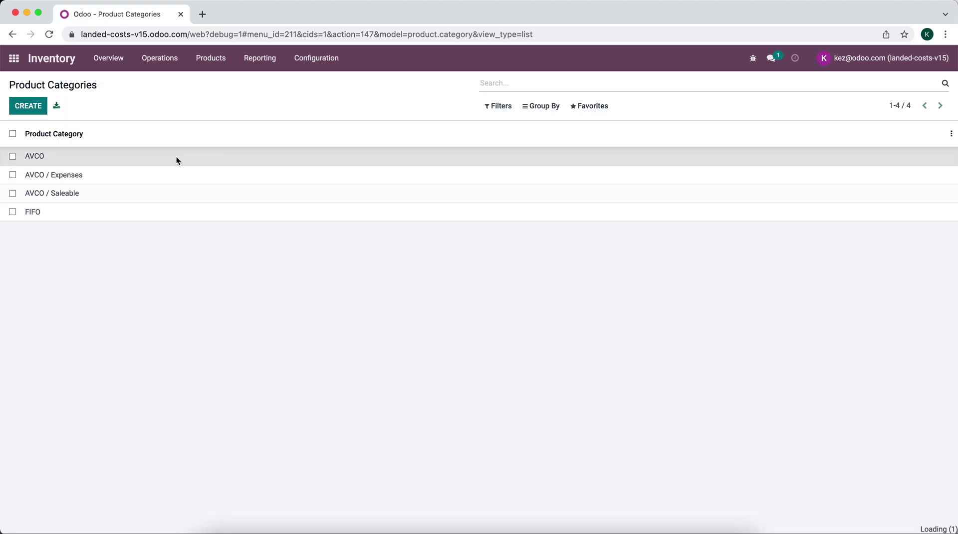
click(23, 105)
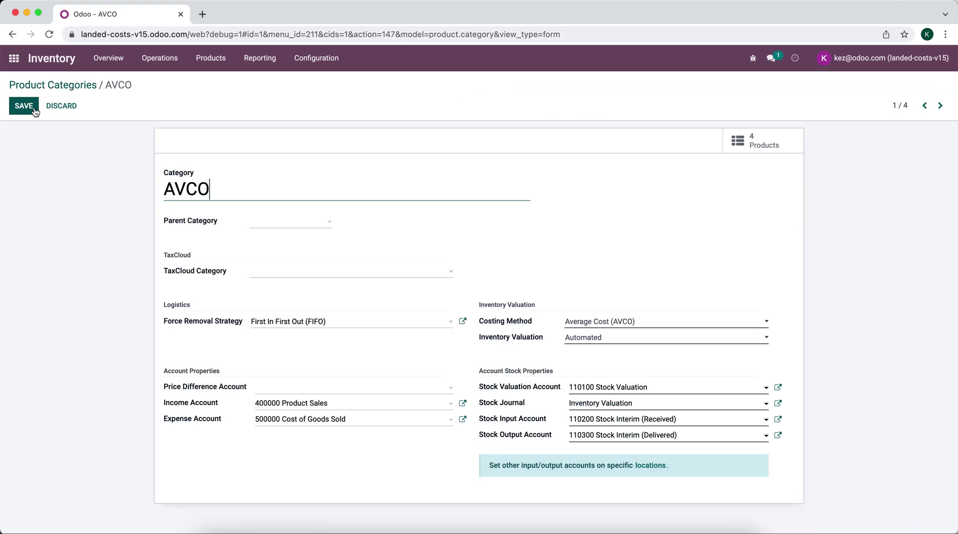
Review the available costing methods for the AVCO category, keep Average Cost (AVCO), and save the category
click(583, 324)
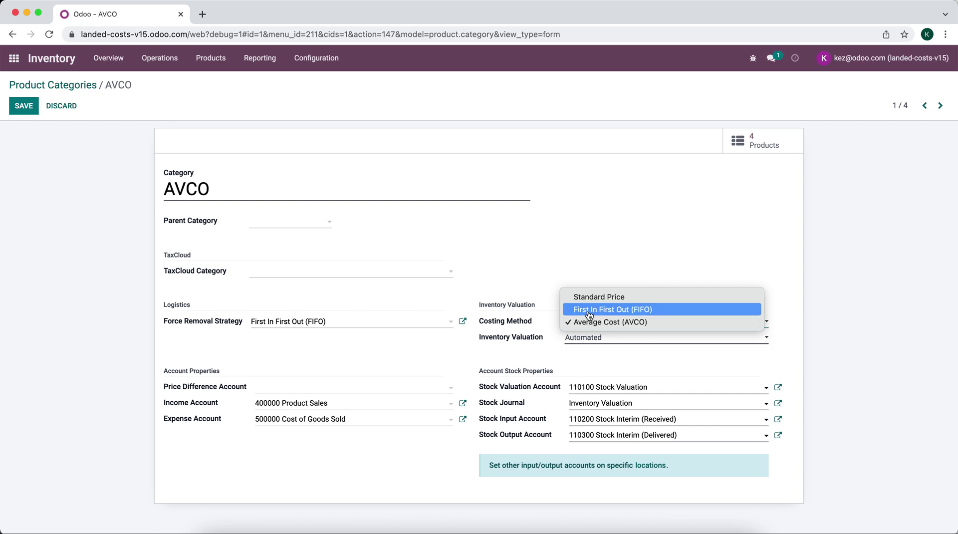
click(569, 227)
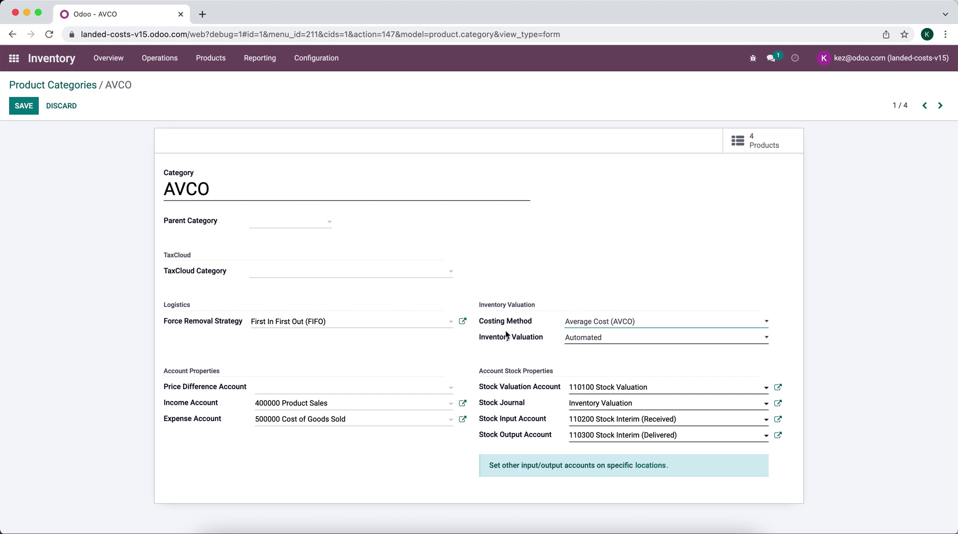
click(32, 112)
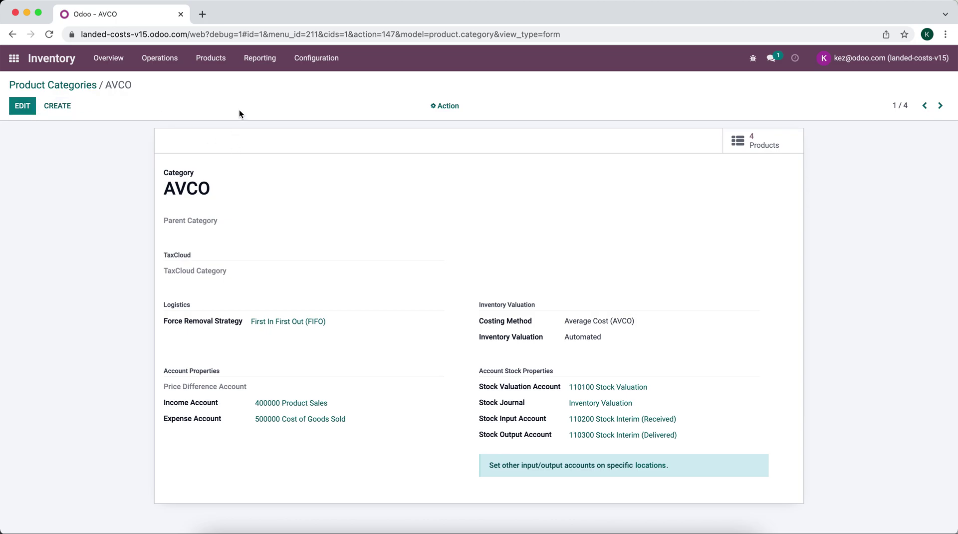
Open Example Product 1 from the product list to review its general information, including cost and product category
click(194, 64)
click(200, 83)
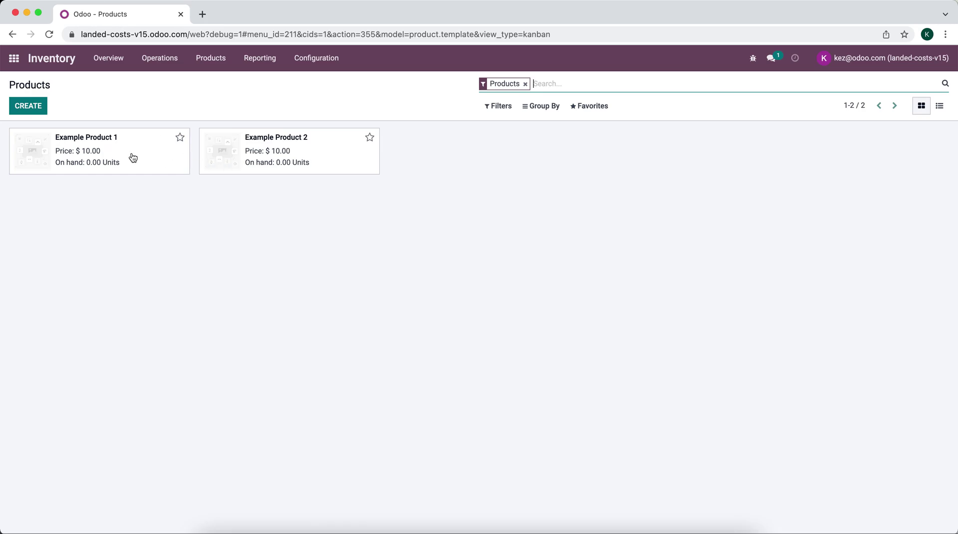
click(156, 156)
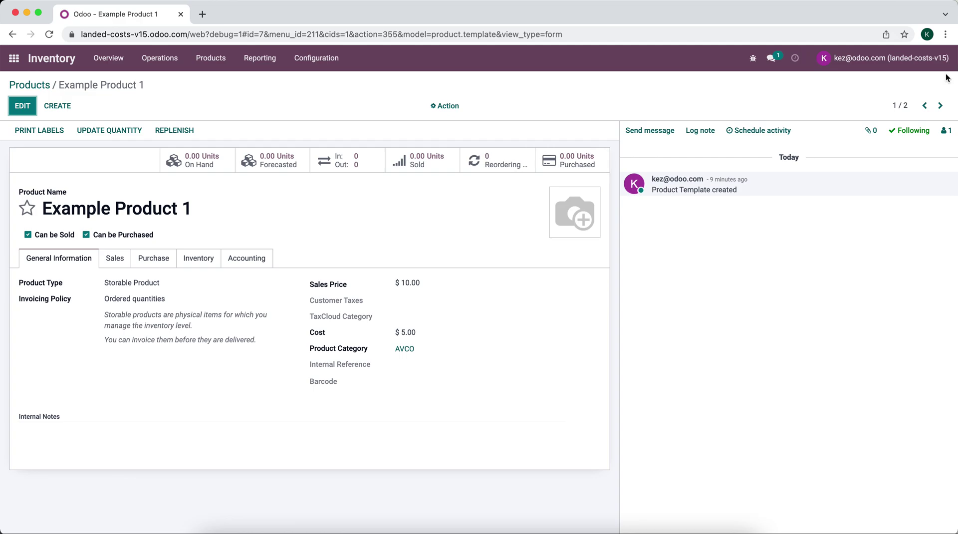
Set Example Product 2's cost to $10 and sales price to $20, review its purchase and inventory details, and save it
click(940, 106)
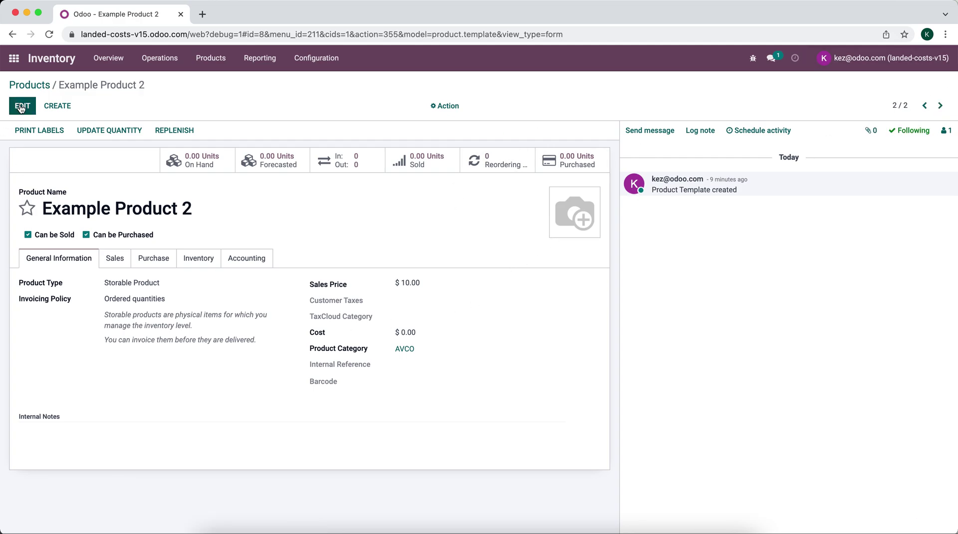
click(427, 333)
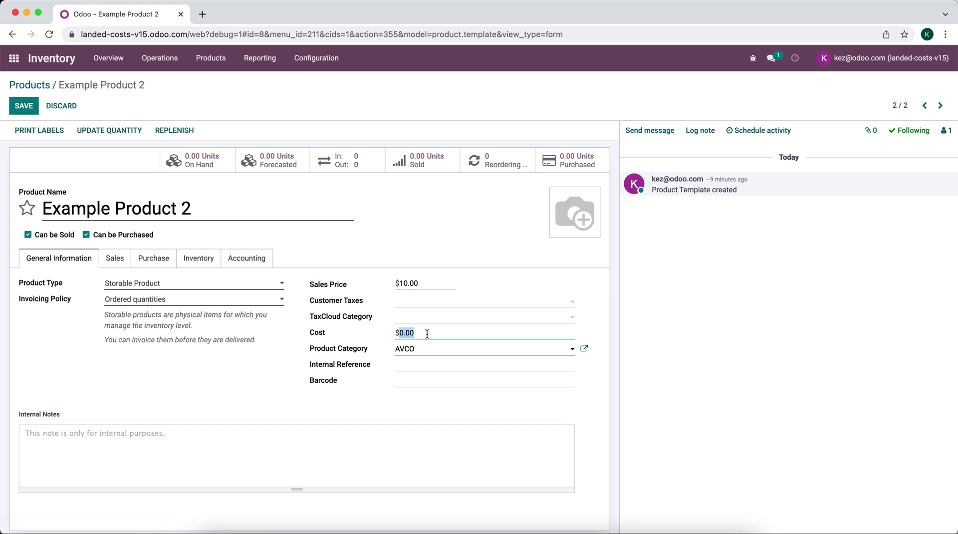
text(10)
click(423, 285)
text(20)
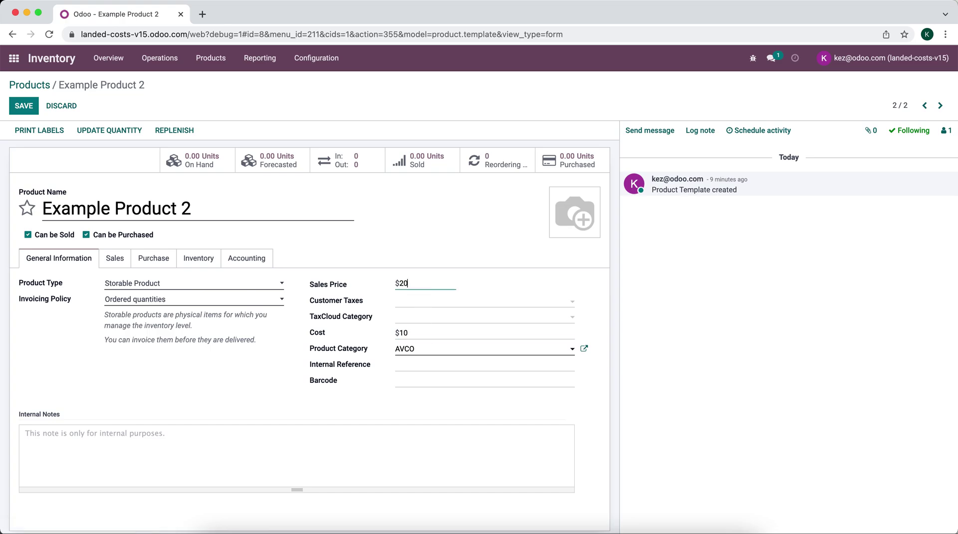
click(171, 264)
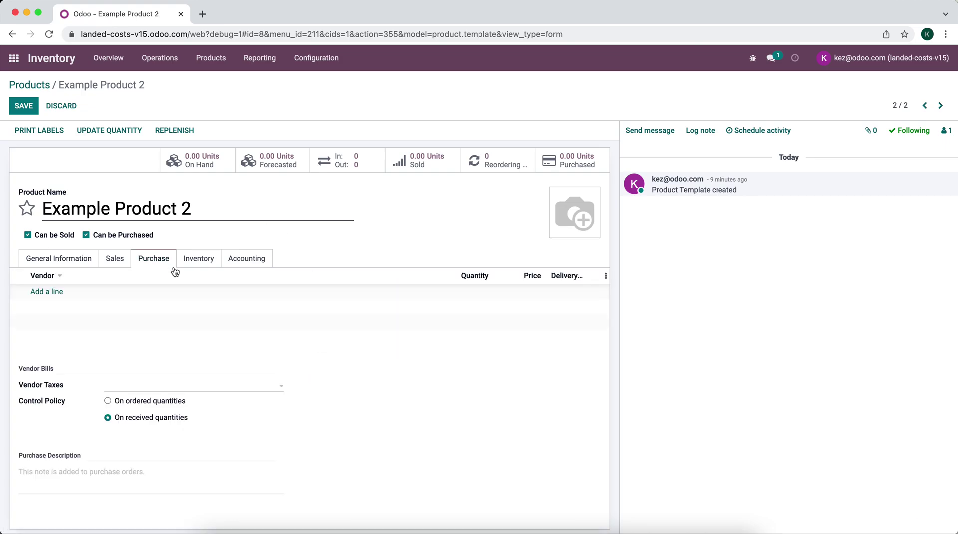
click(204, 264)
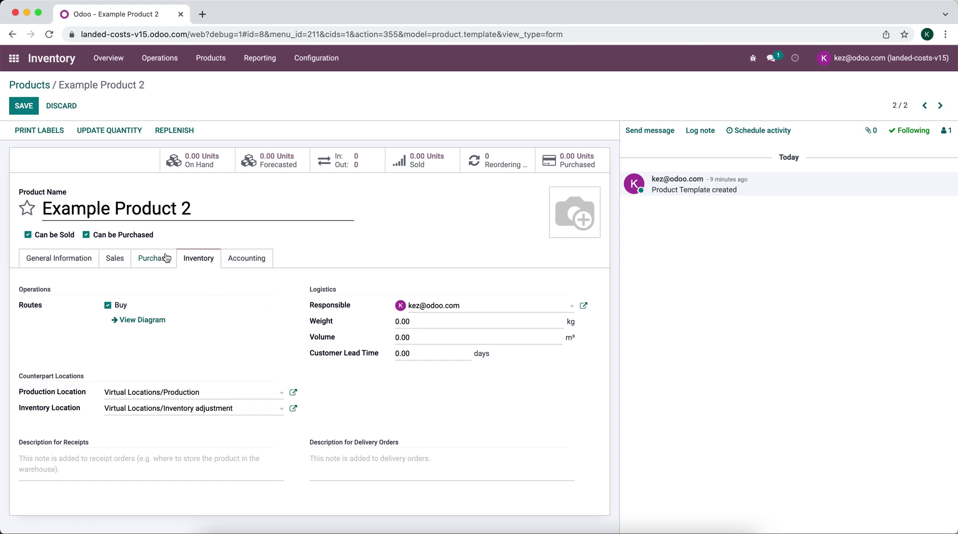
click(27, 107)
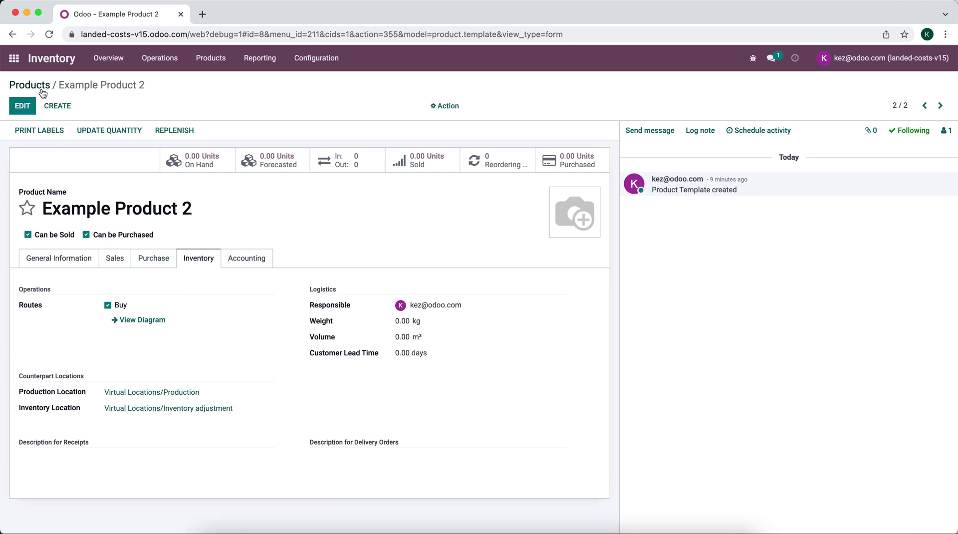
Remove the Products filter from the product list and open the Handling Fee product in edit mode to review its general information
click(39, 88)
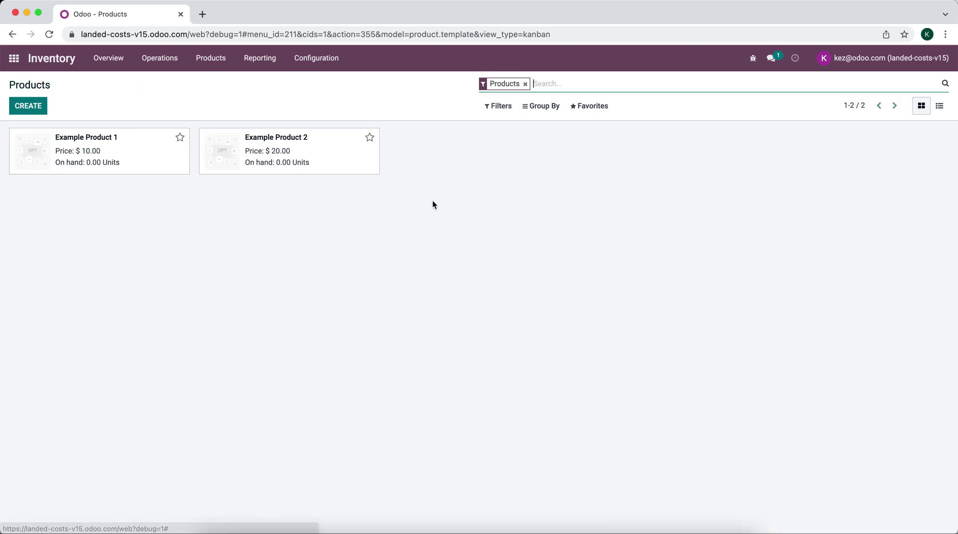
click(525, 84)
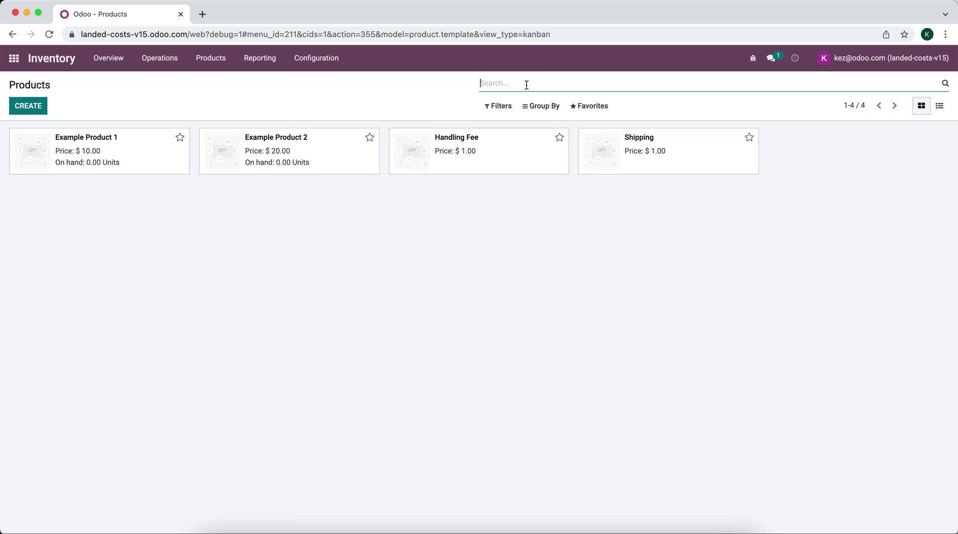
click(518, 156)
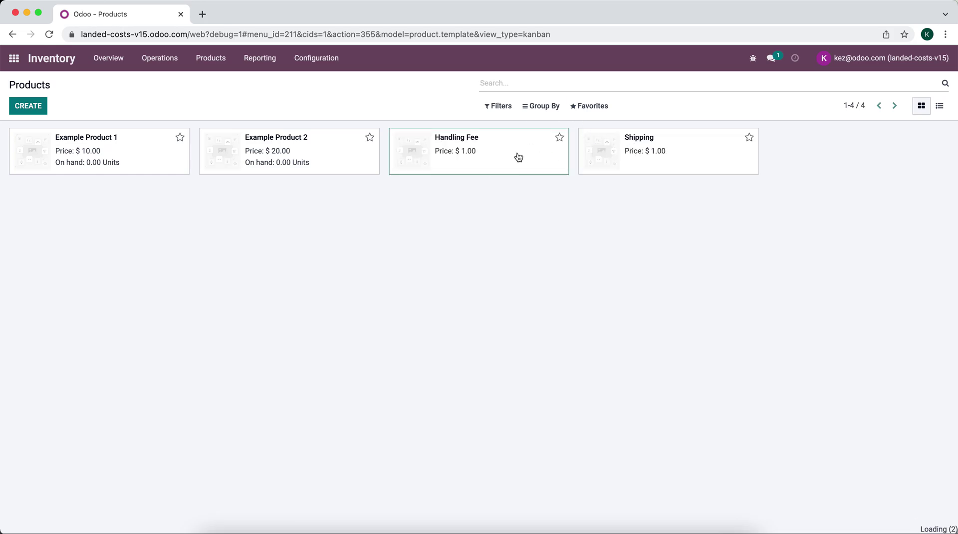
click(25, 98)
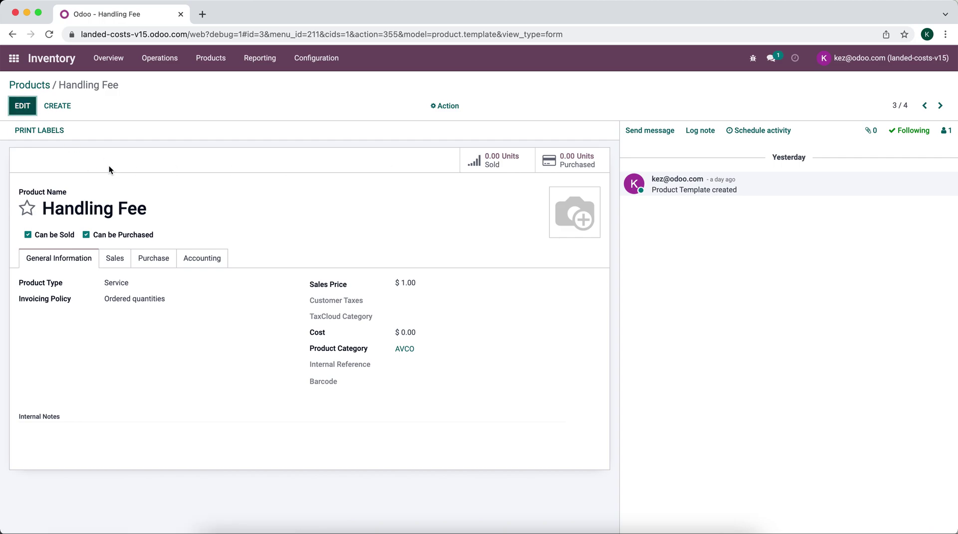
click(122, 261)
click(90, 261)
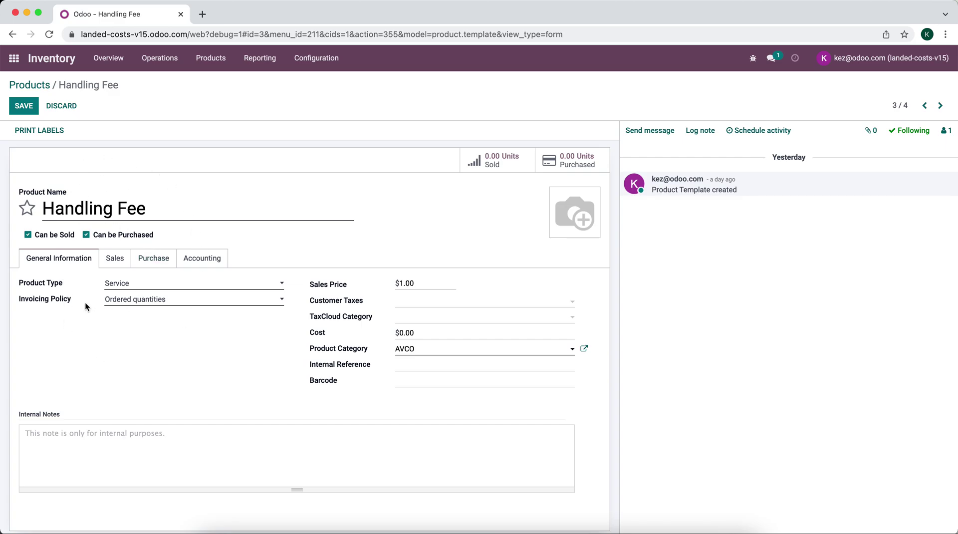
Examine the Handling Fee's landed cost setting and Default Split Method choices, save the product, and return to the product list
click(162, 263)
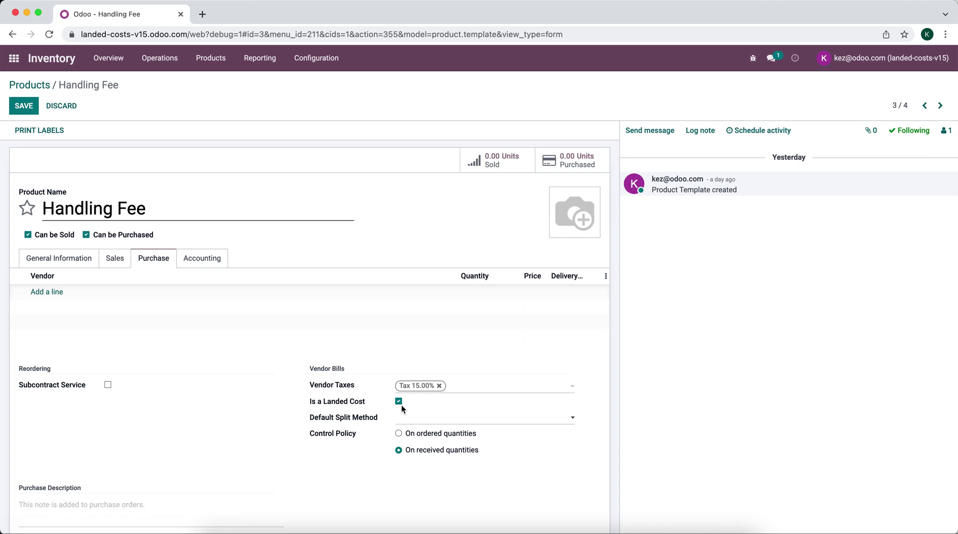
scroll(396, 402, down, 1)
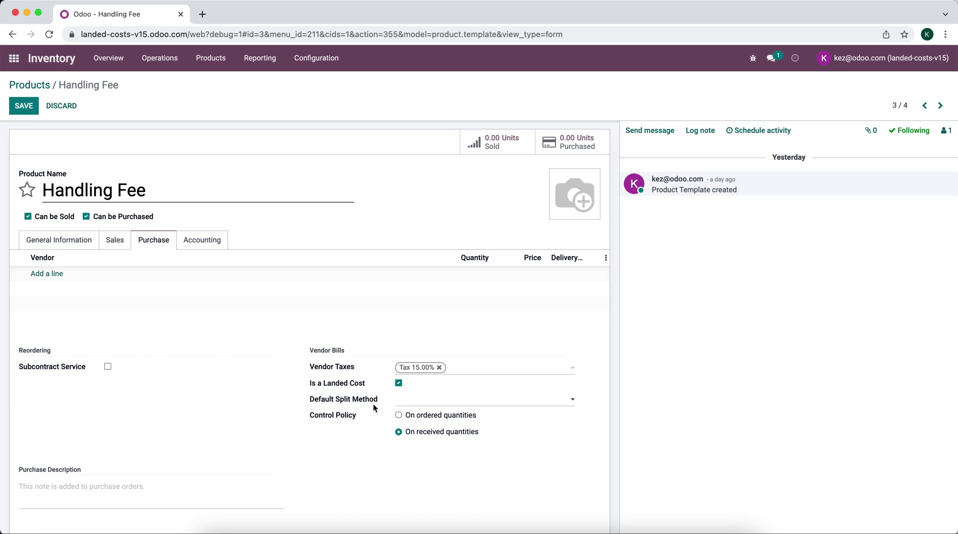
click(408, 402)
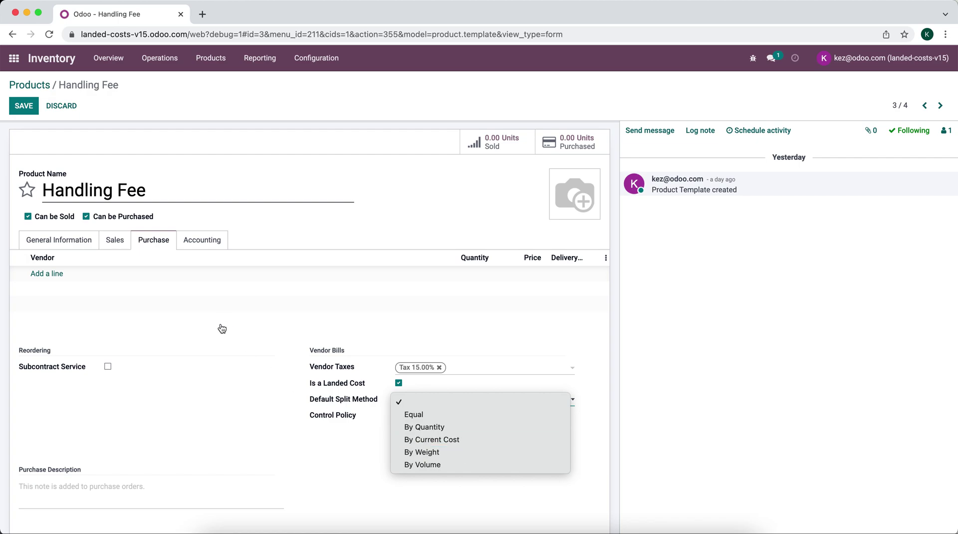
click(301, 228)
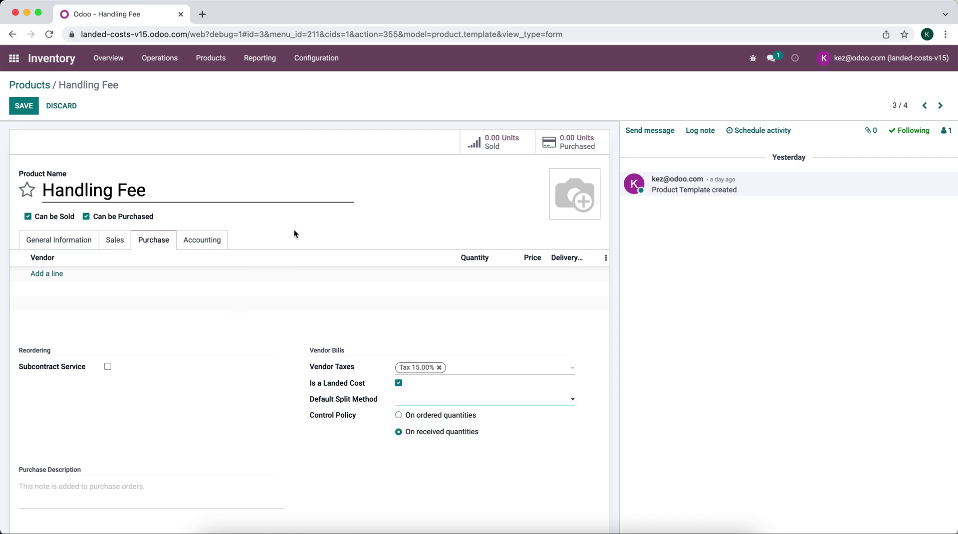
click(28, 106)
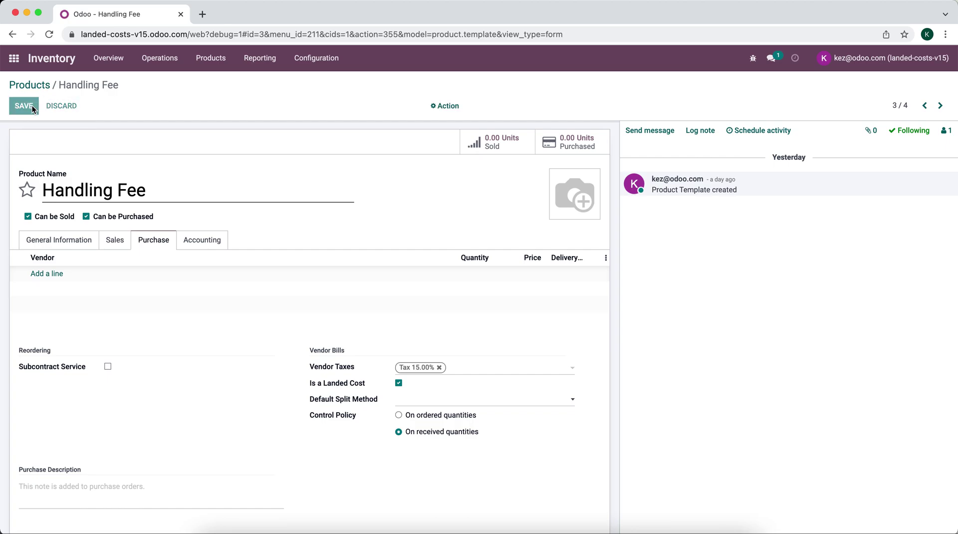
click(42, 86)
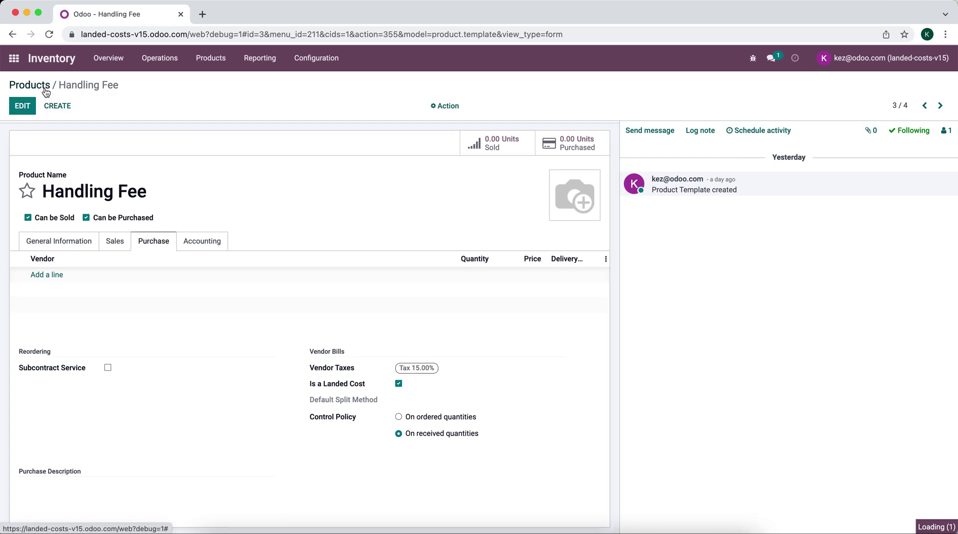
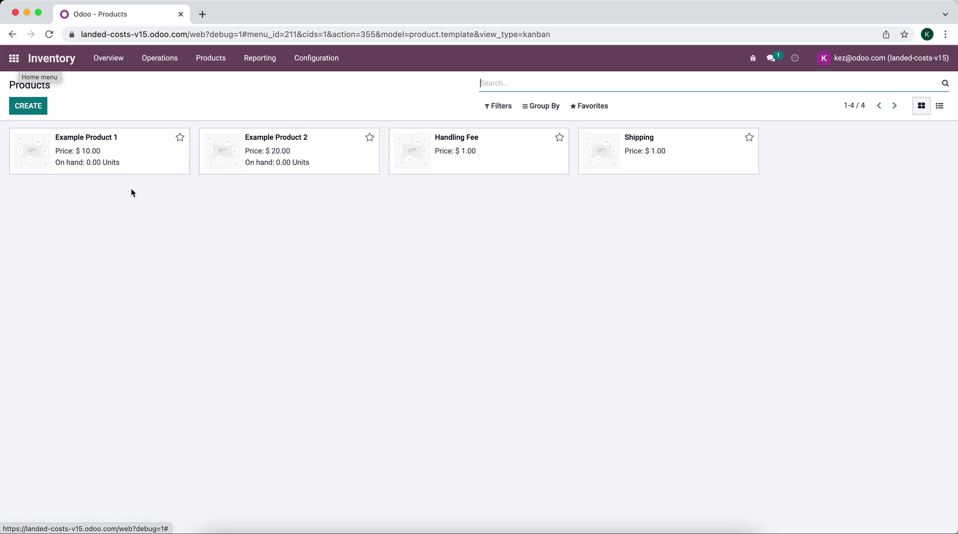
Create a new request for quotation in the Purchase app and select the individual contact listed by e-mail as vendor
click(13, 59)
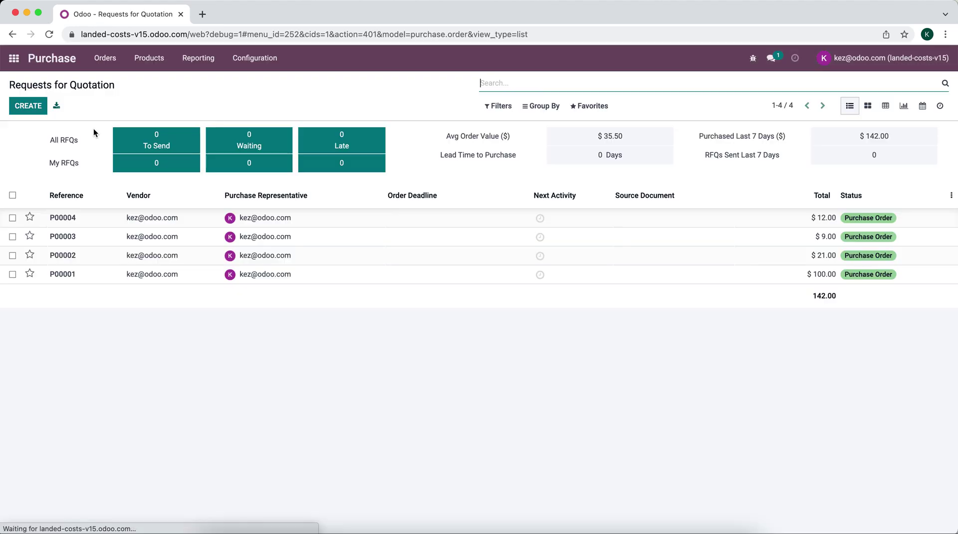
key(alt+c)
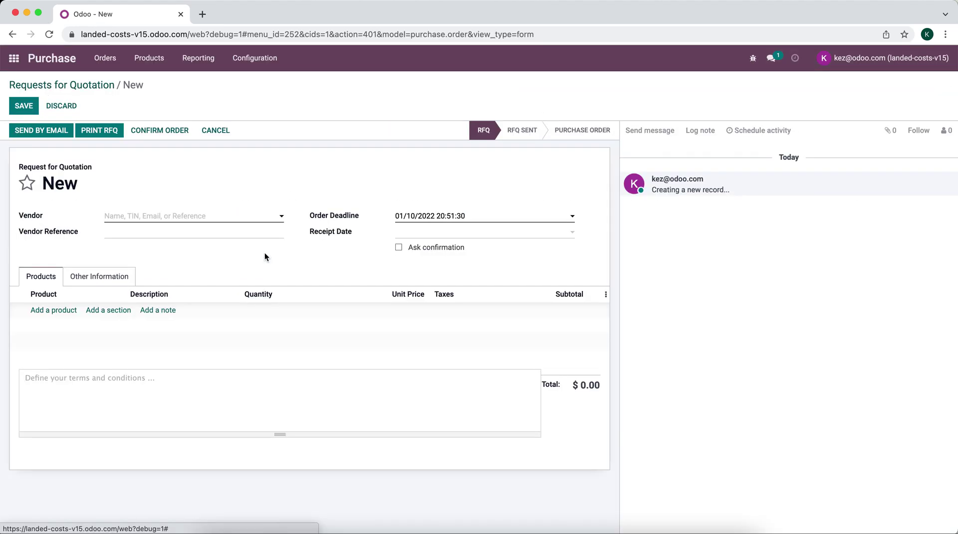
click(167, 216)
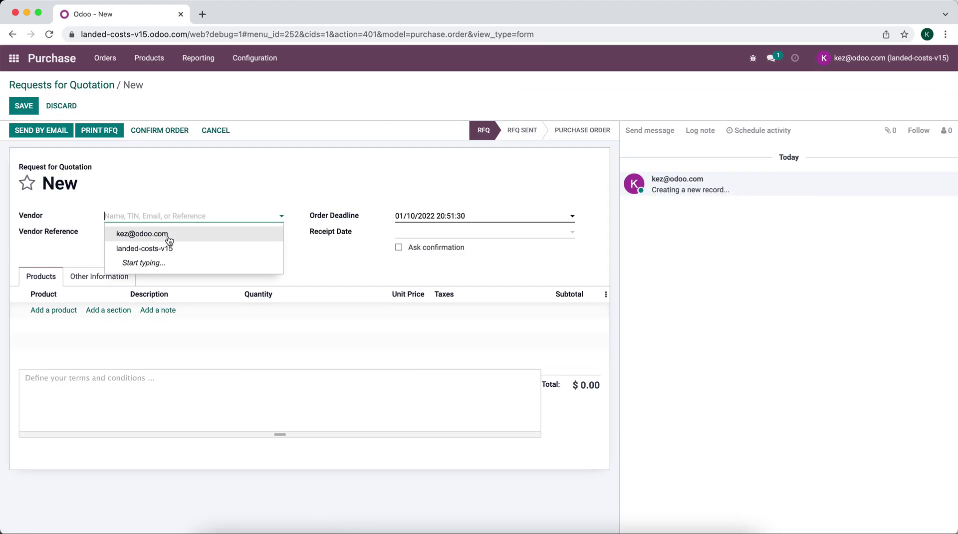
click(168, 235)
Add Example Product 1 and Example Product 2 as order lines on the new request for quotation
click(52, 309)
click(85, 325)
click(75, 332)
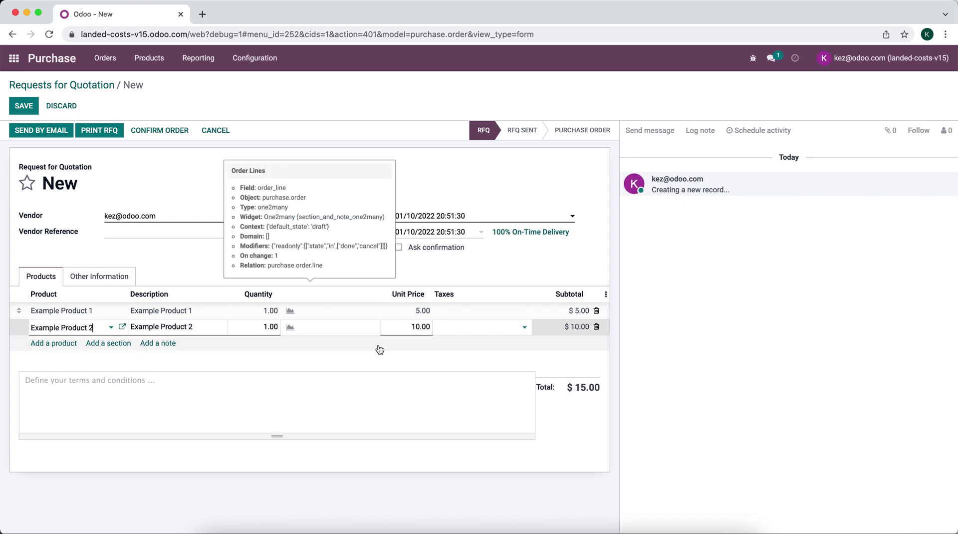
Set the quantity to 2 for both Example Product 1 and Example Product 2 on the request for quotation
click(265, 311)
text(2)
click(261, 328)
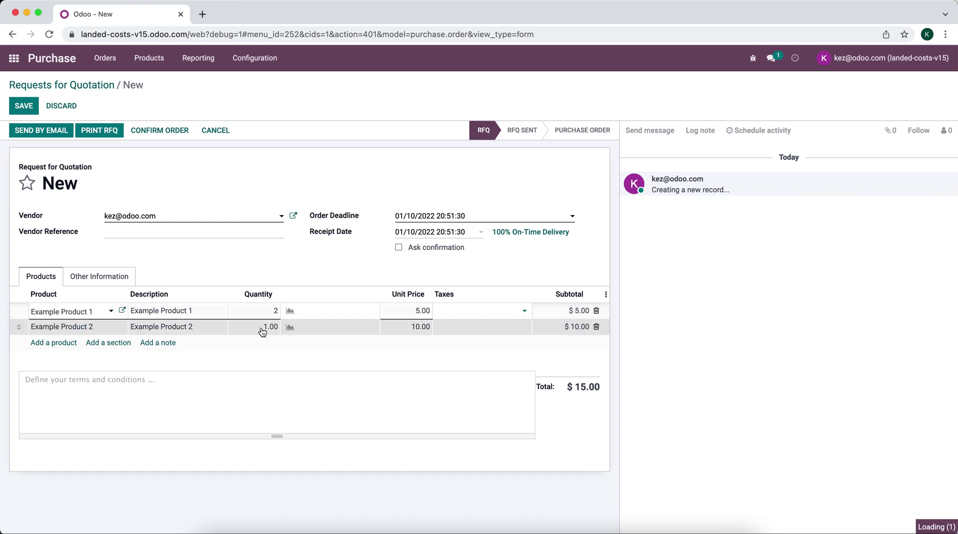
text(2)
click(266, 262)
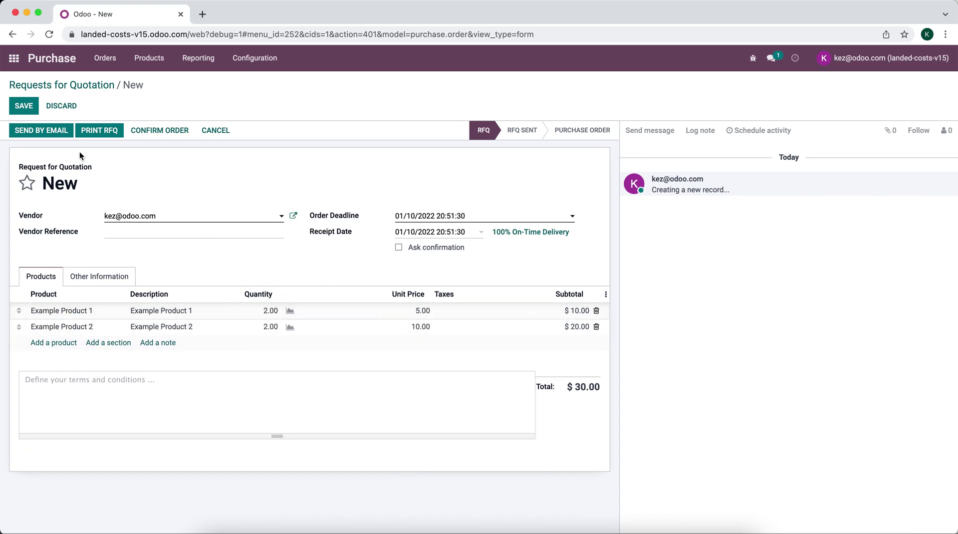
Confirm the purchase order, validate its receipt as an immediate transfer of all quantities, and return to the order
click(152, 130)
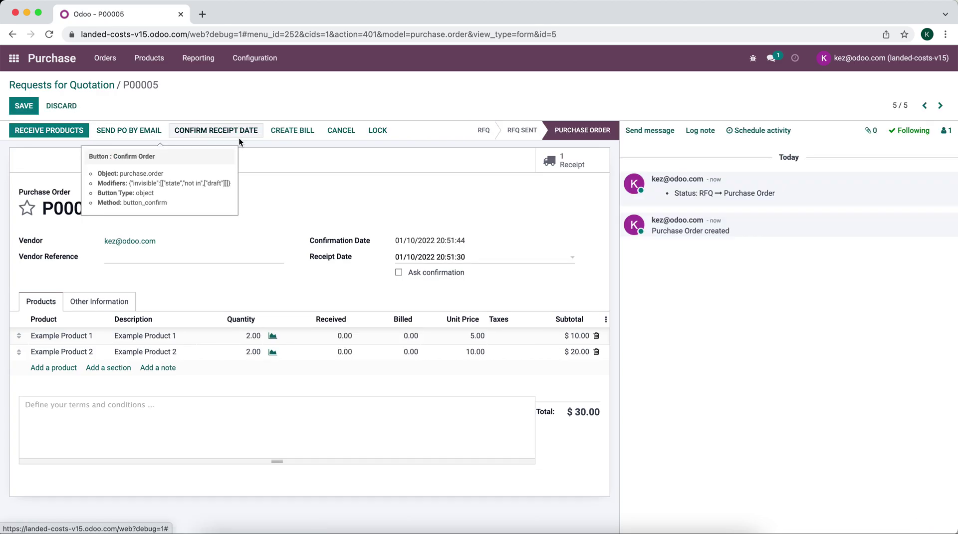
click(573, 164)
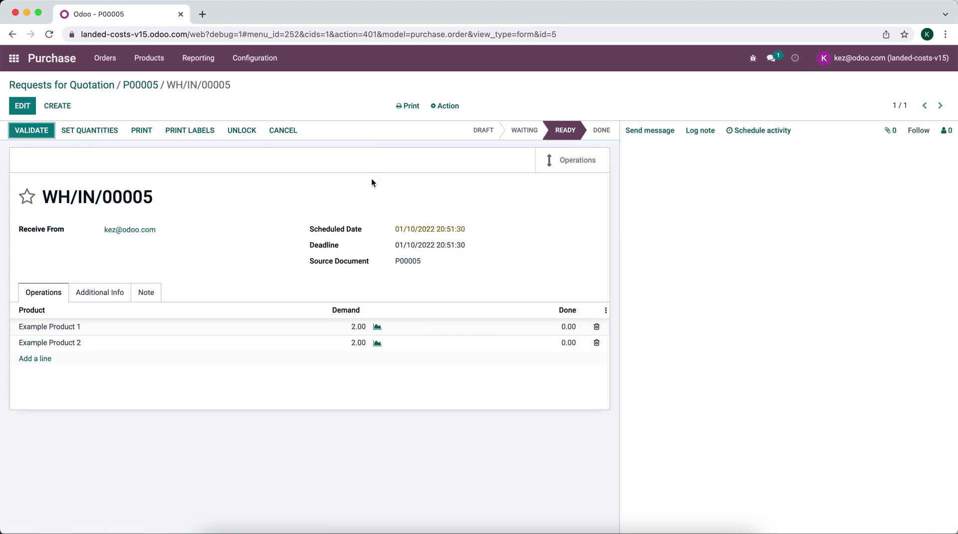
click(48, 134)
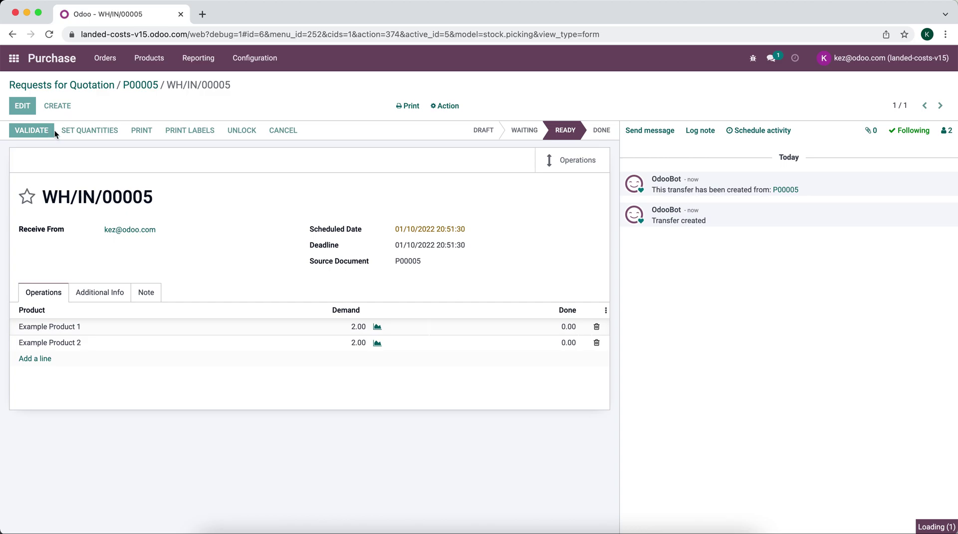
click(224, 168)
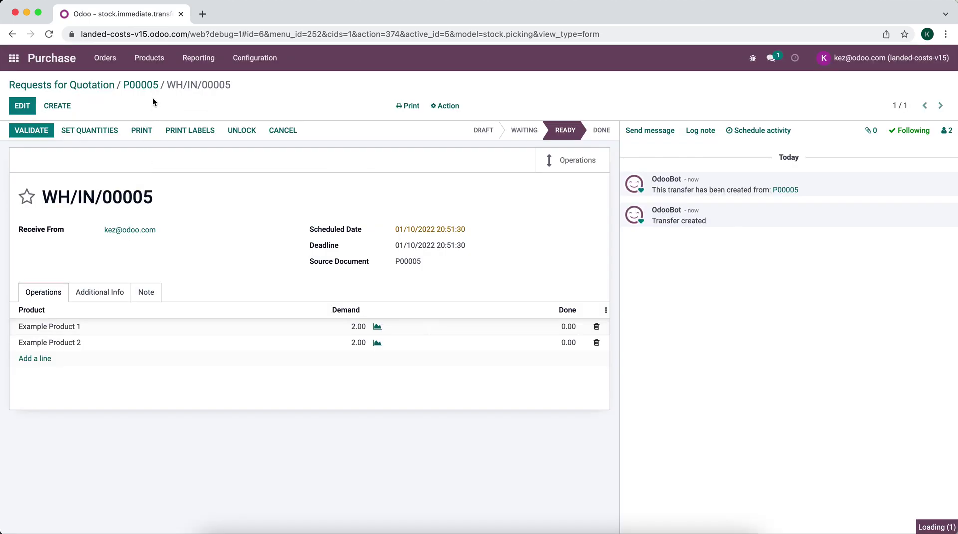
click(146, 89)
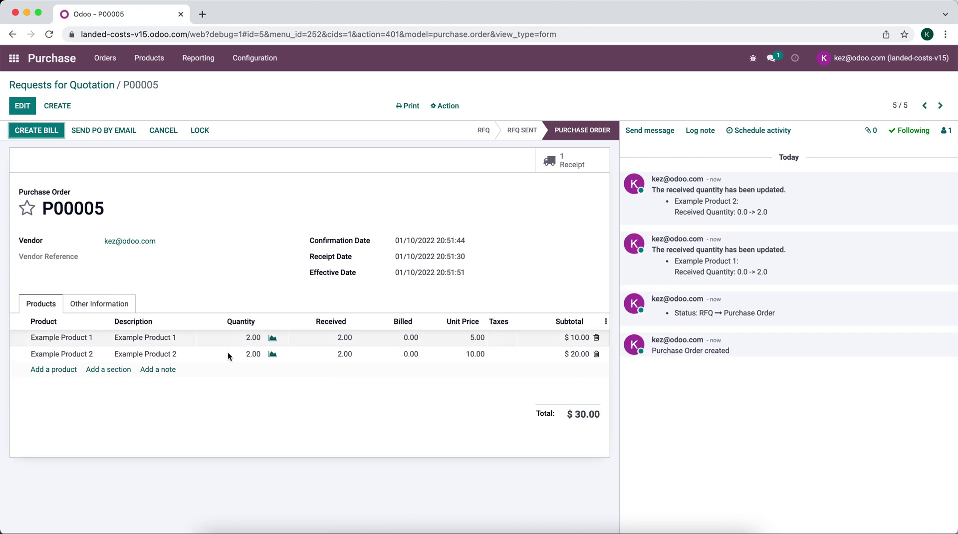
Create a vendor bill from the received purchase order and open the draft bill for editing
click(52, 131)
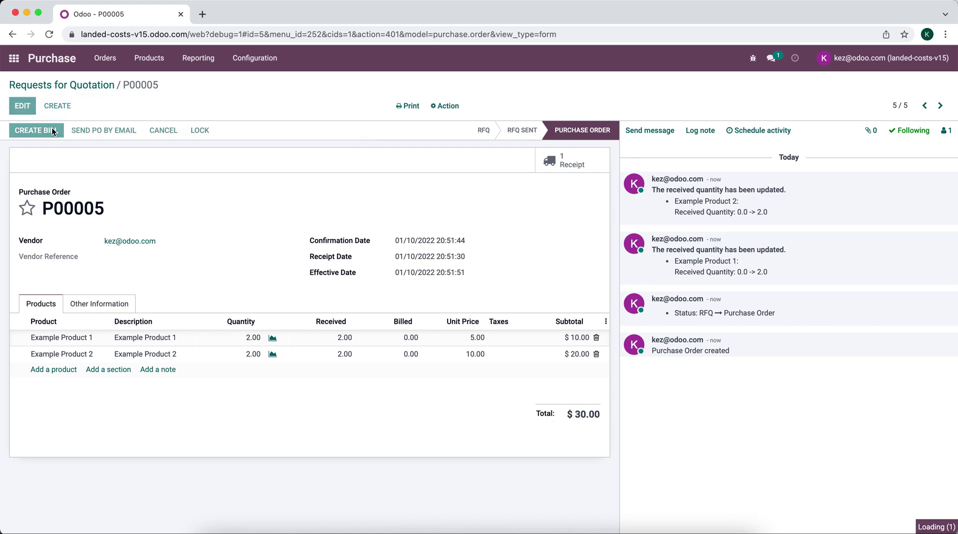
click(29, 106)
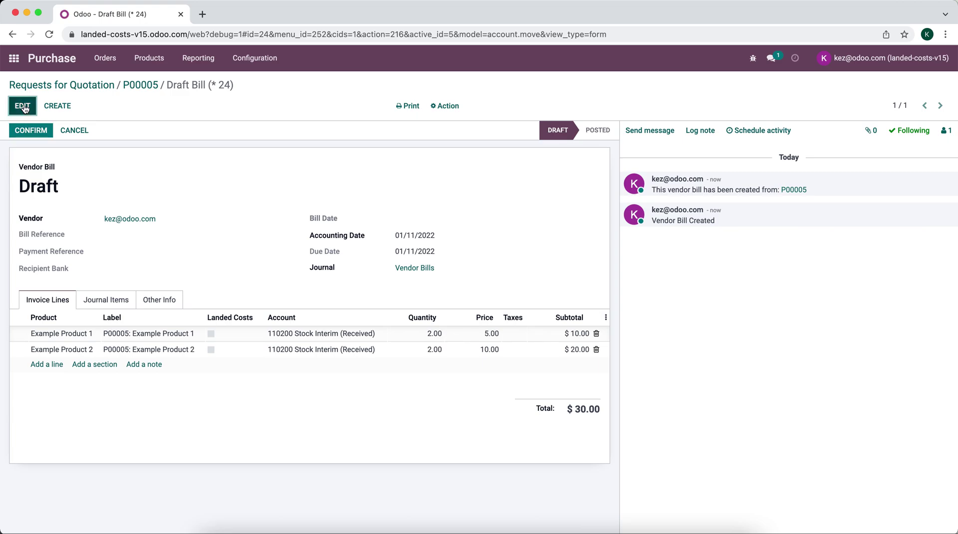
click(60, 241)
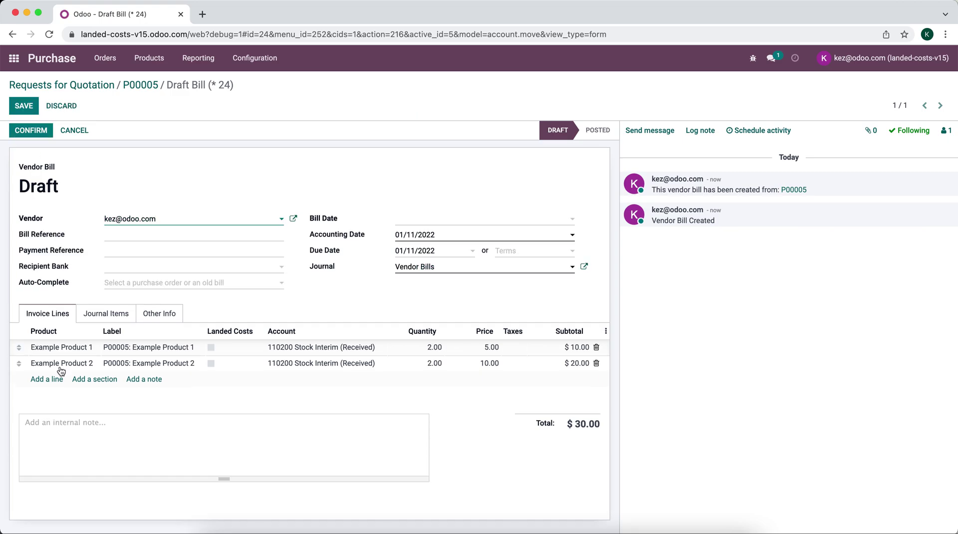
Add a Shipping line to the draft vendor bill with a price of 10 and no tax
click(51, 381)
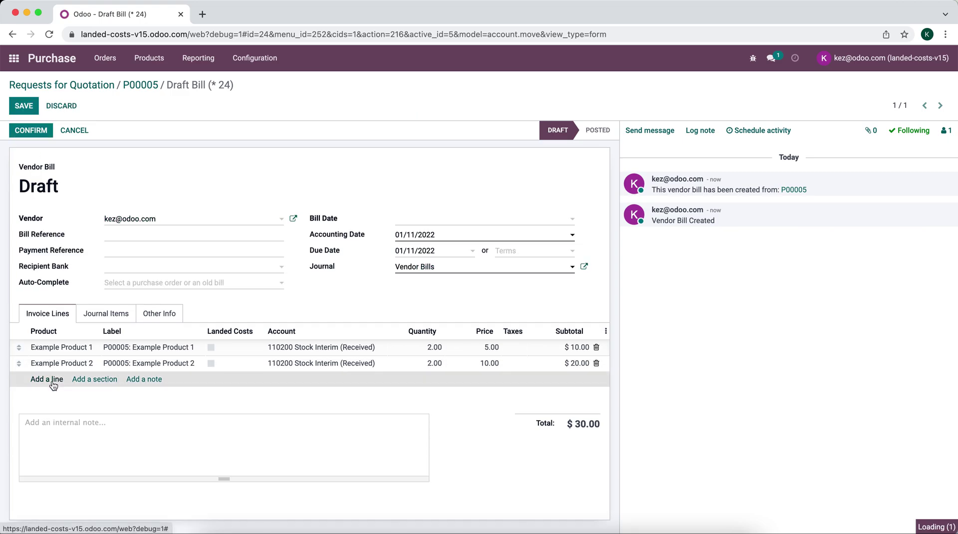
click(83, 383)
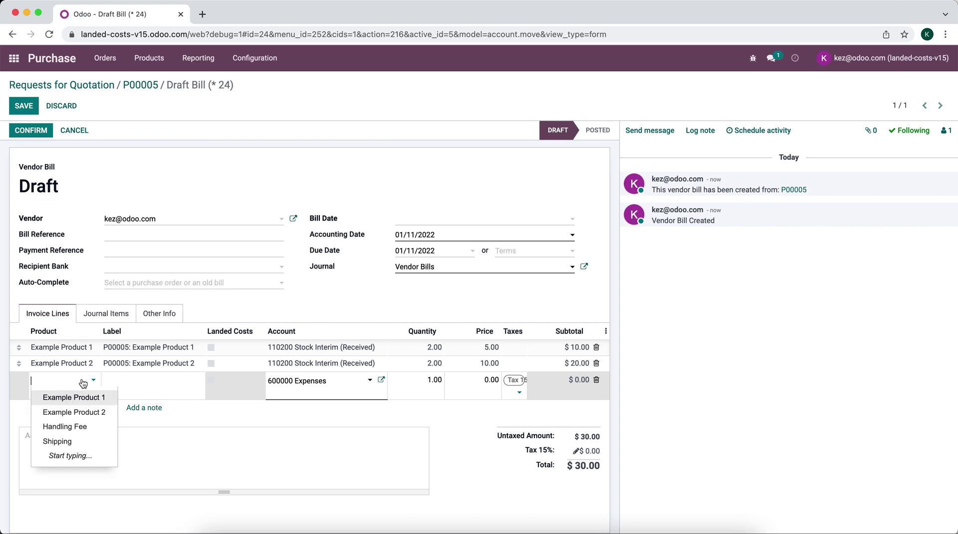
click(81, 438)
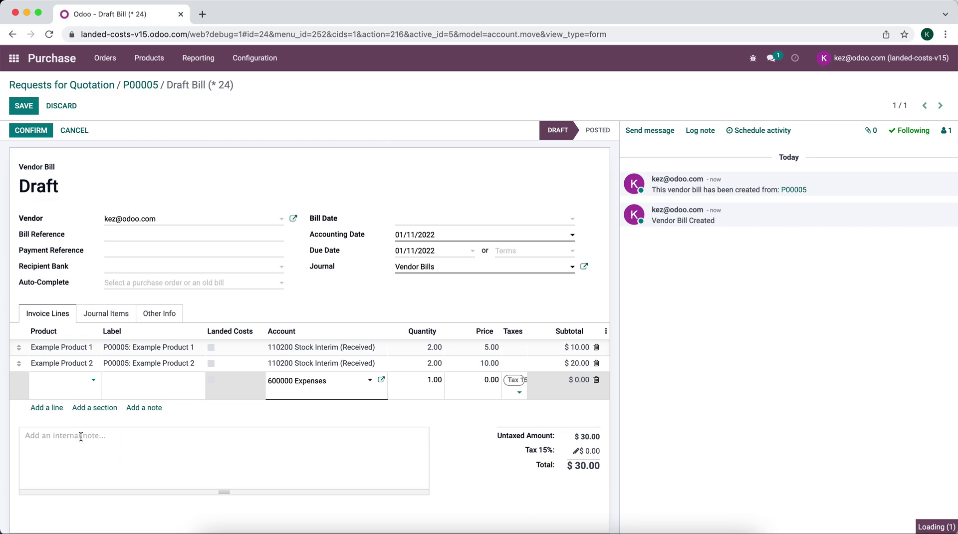
click(469, 382)
text(10)
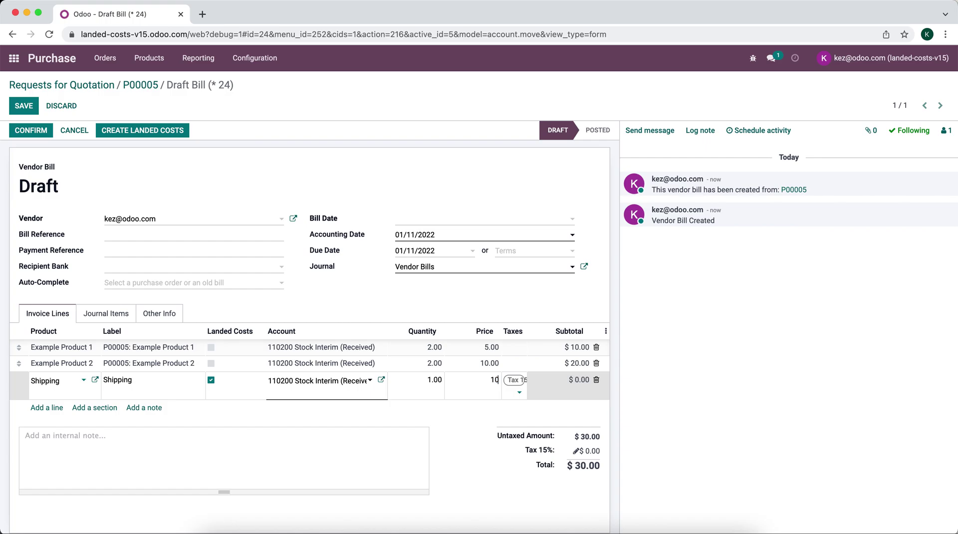
click(509, 394)
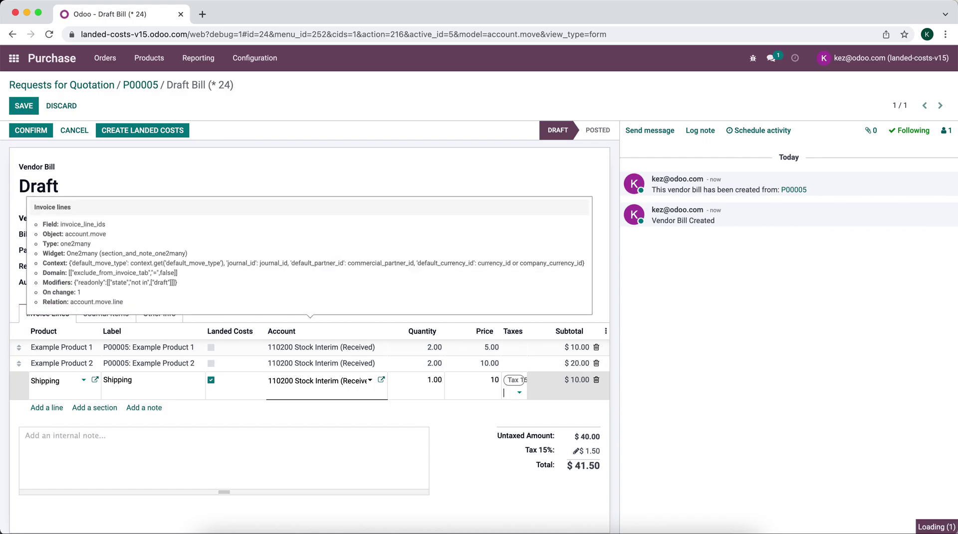
key(BackSpace)
click(460, 448)
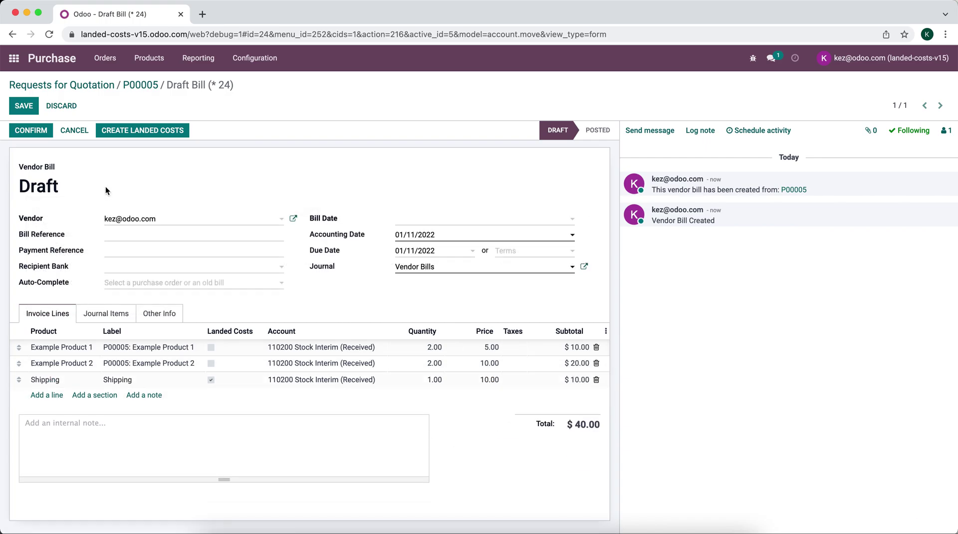
Set the vendor bill's Bill Date to 01/10/2022 and confirm the bill
click(41, 133)
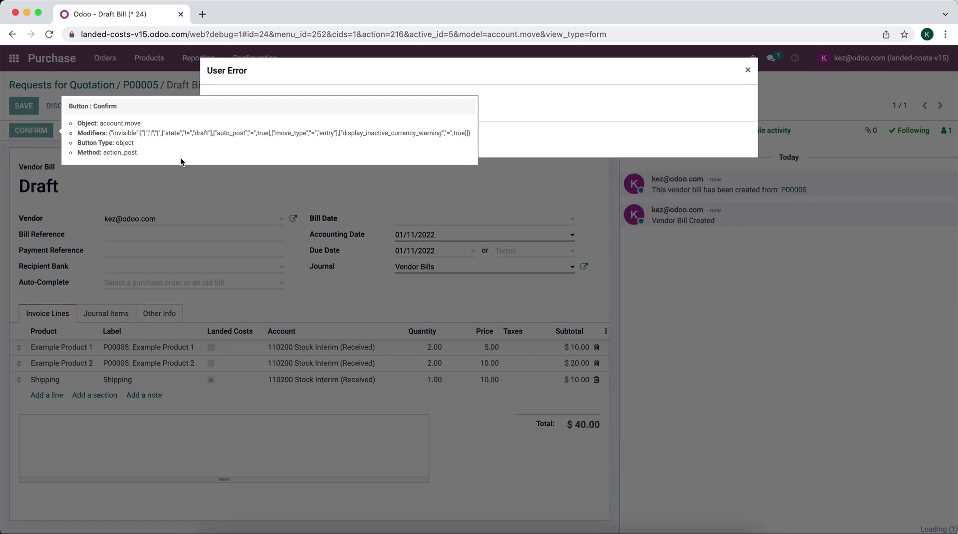
click(213, 139)
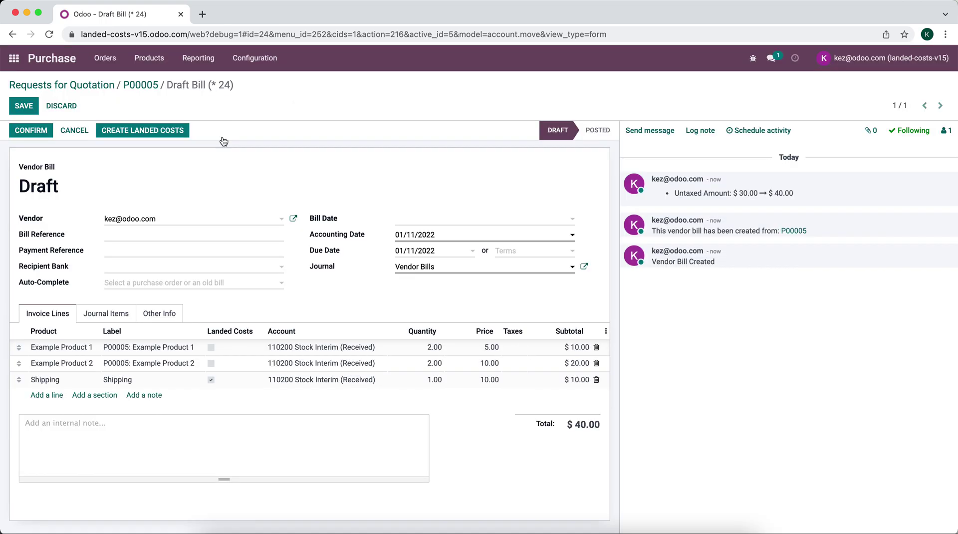
click(424, 220)
click(442, 319)
click(155, 135)
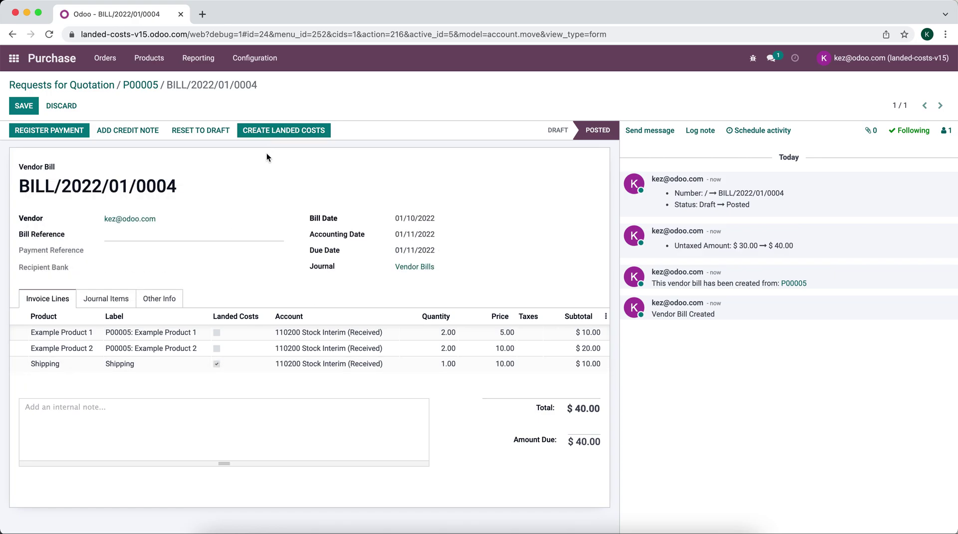
Create landed costs from the posted vendor bill and open the new draft record from the Landed Costs list in the Inventory app
click(304, 130)
click(310, 131)
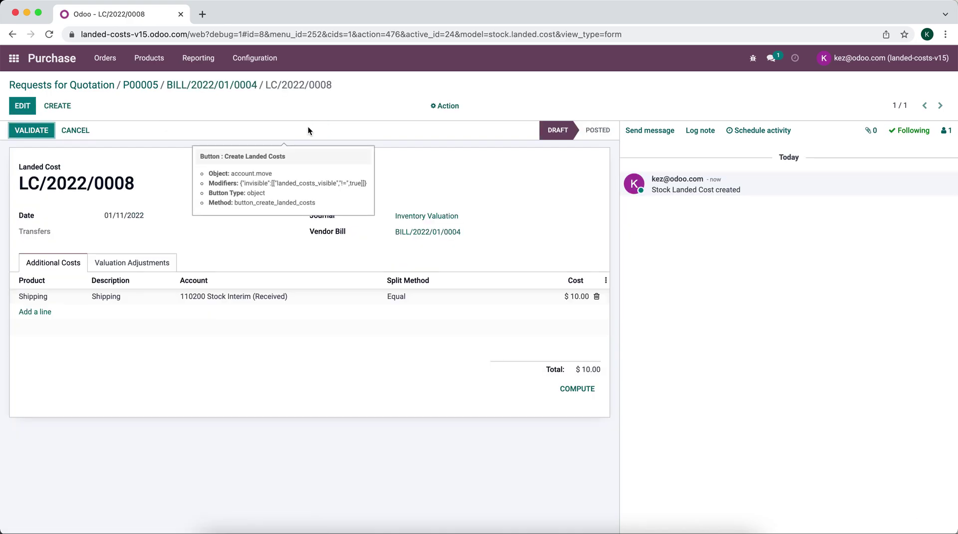
click(14, 58)
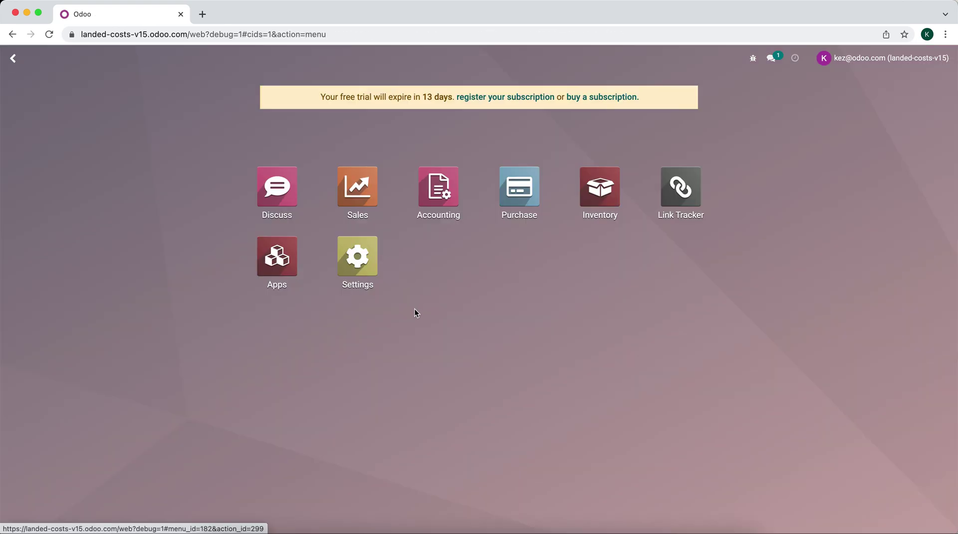
click(598, 188)
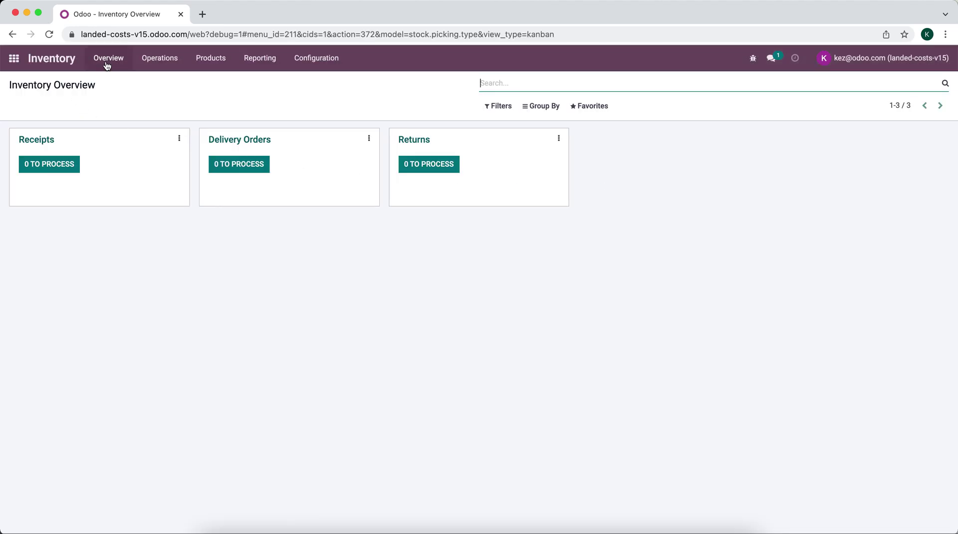
click(161, 58)
click(178, 143)
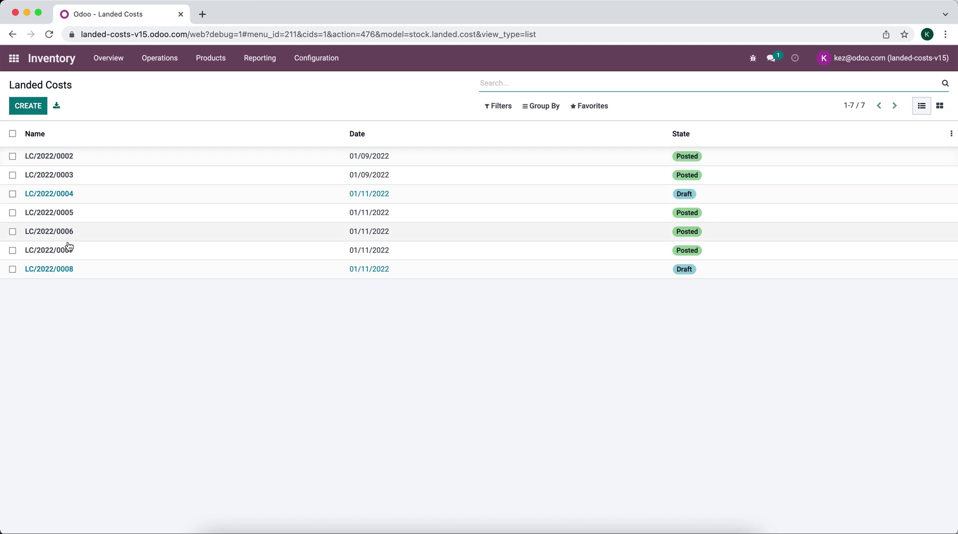
click(106, 271)
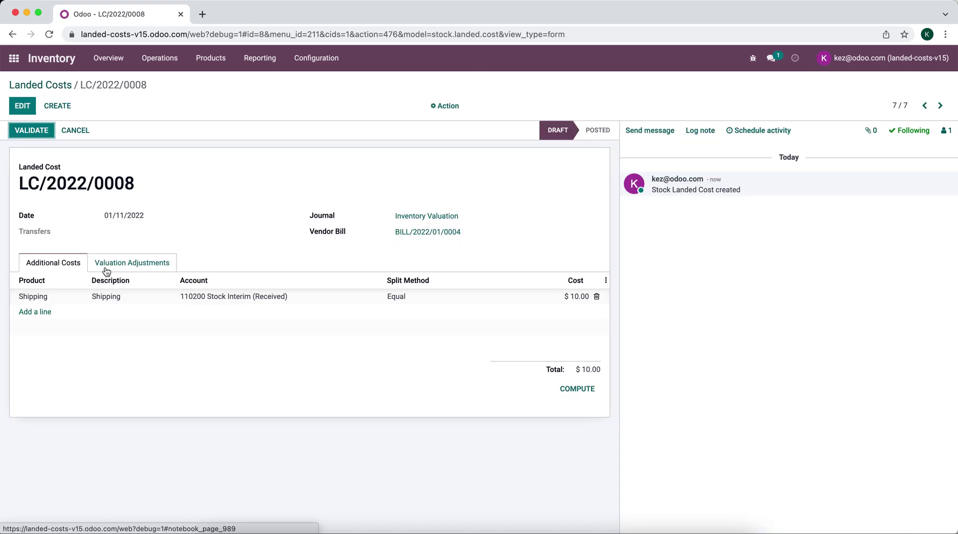
Edit the draft landed cost and assign the receipt WH/IN/00005 as its transfer
click(22, 105)
click(158, 181)
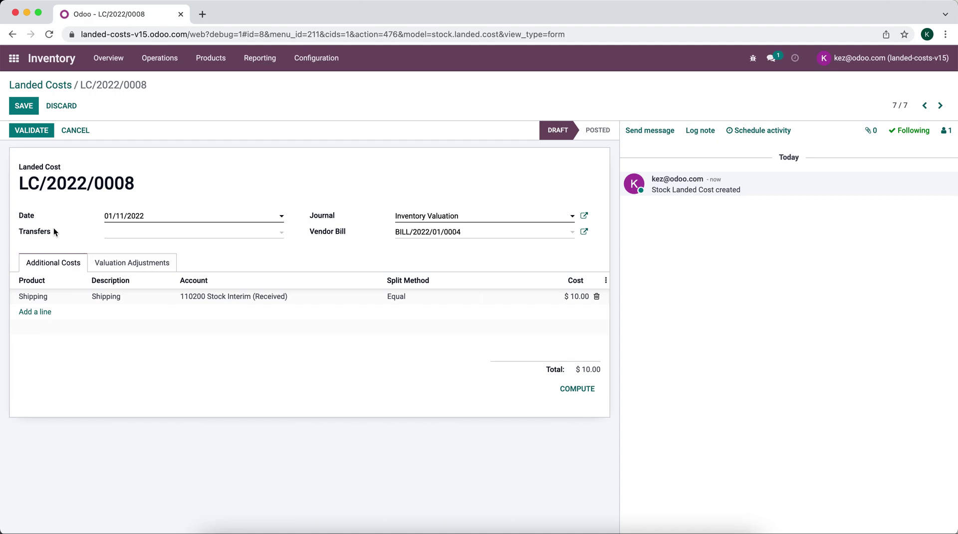
click(134, 233)
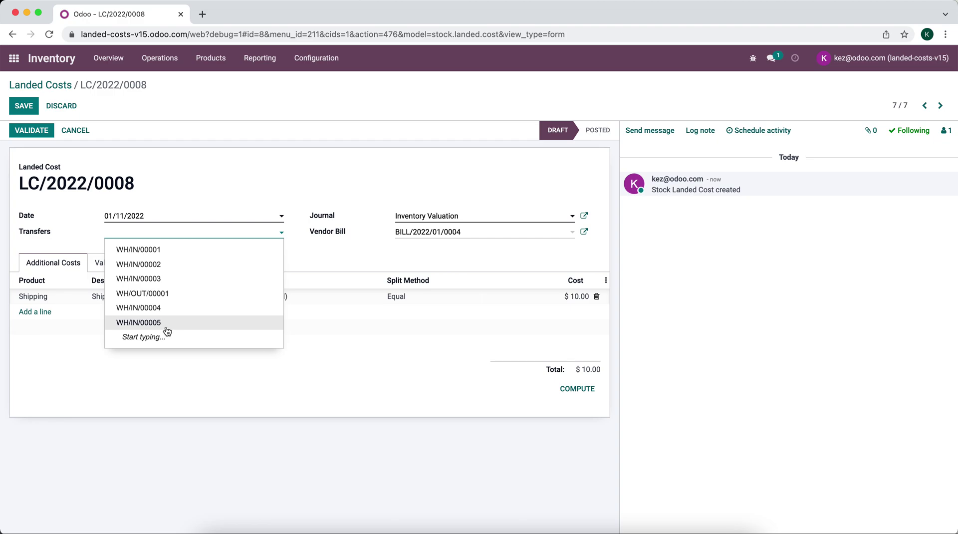
click(167, 322)
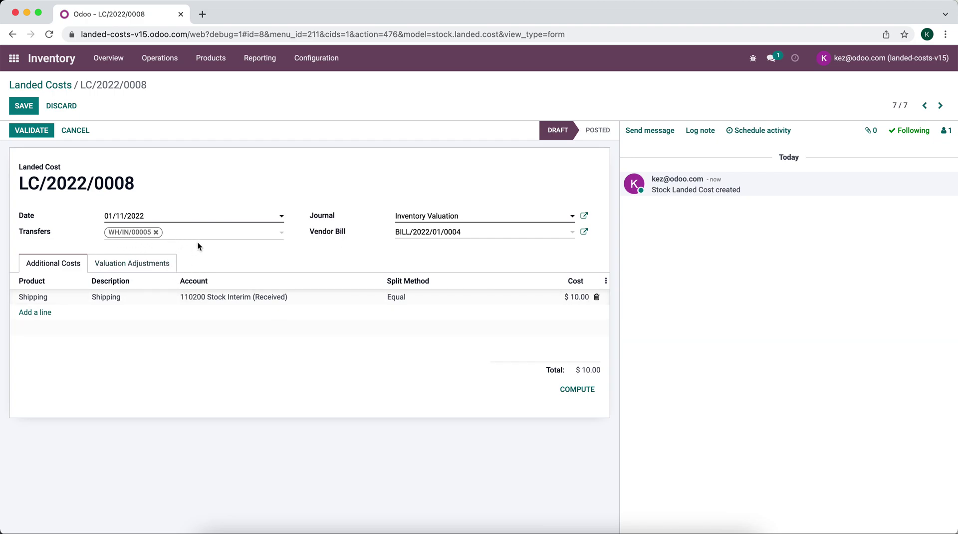
Examine the Split Method choices of the Shipping cost line and leave it set to Equal
click(421, 302)
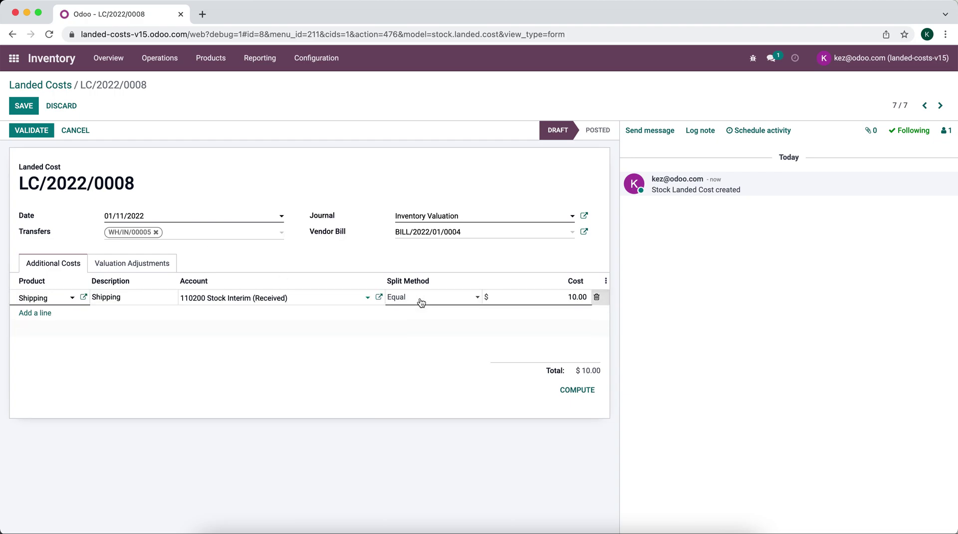
click(422, 302)
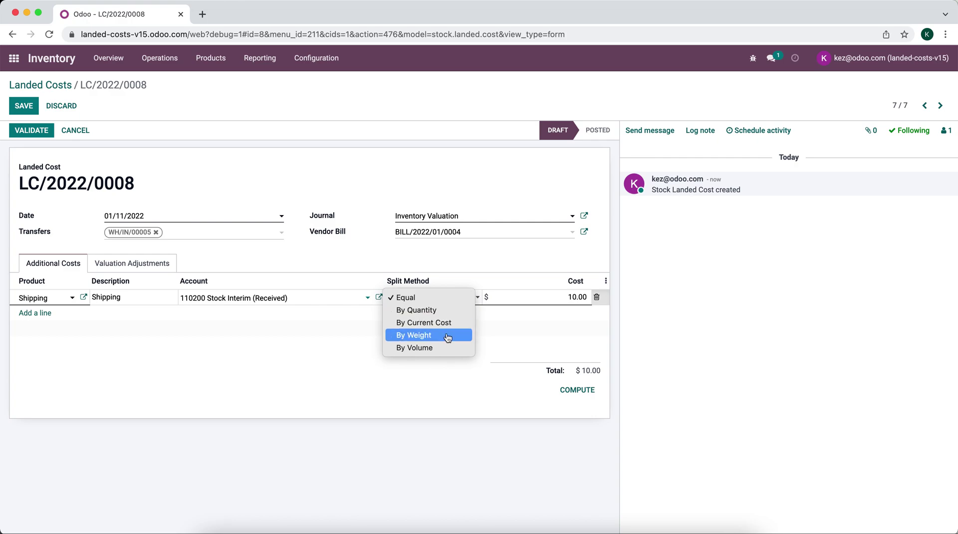
click(409, 260)
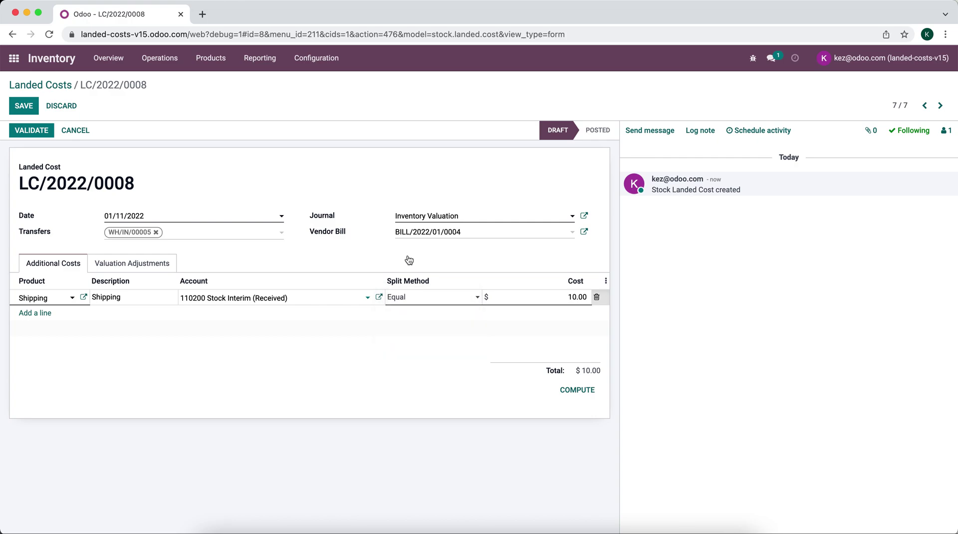
click(436, 357)
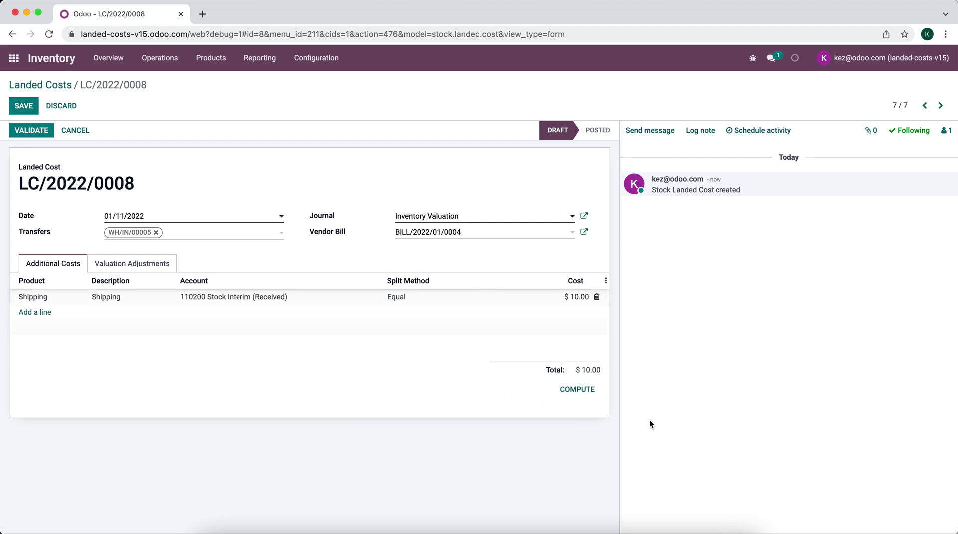
Compute the landed cost distribution and display the valuation adjustments for the two example products
click(159, 269)
click(72, 271)
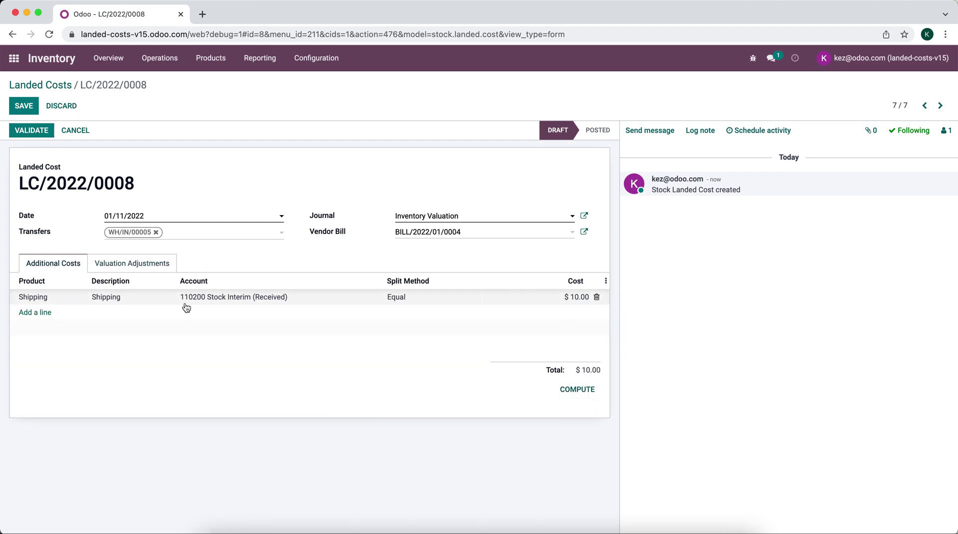
click(575, 389)
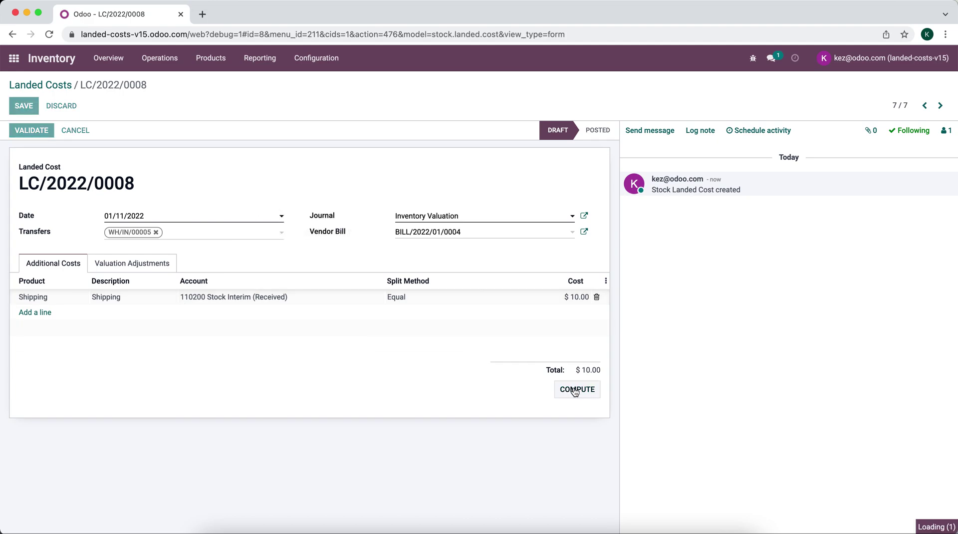
click(137, 270)
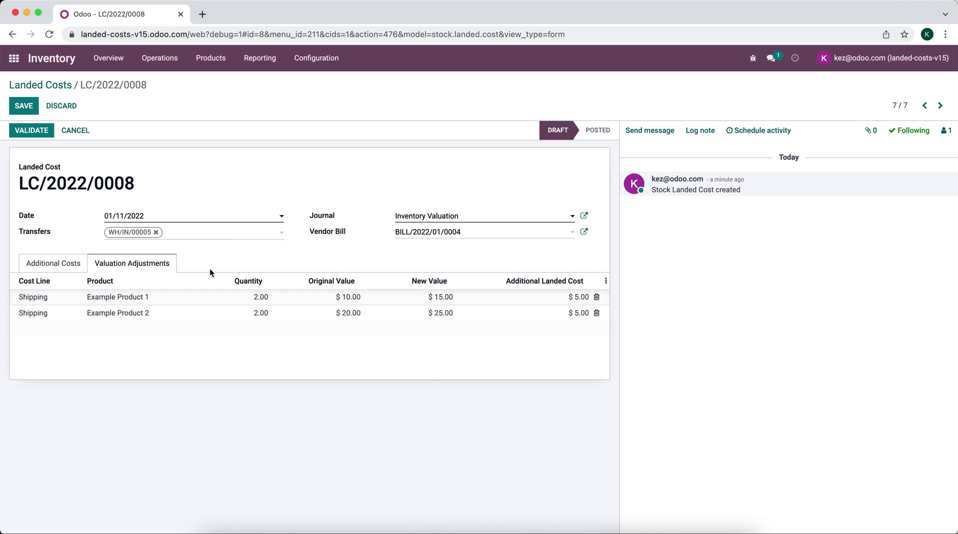
Validate the landed cost, open its stock valuation and expand the Example Product 1 group
click(35, 132)
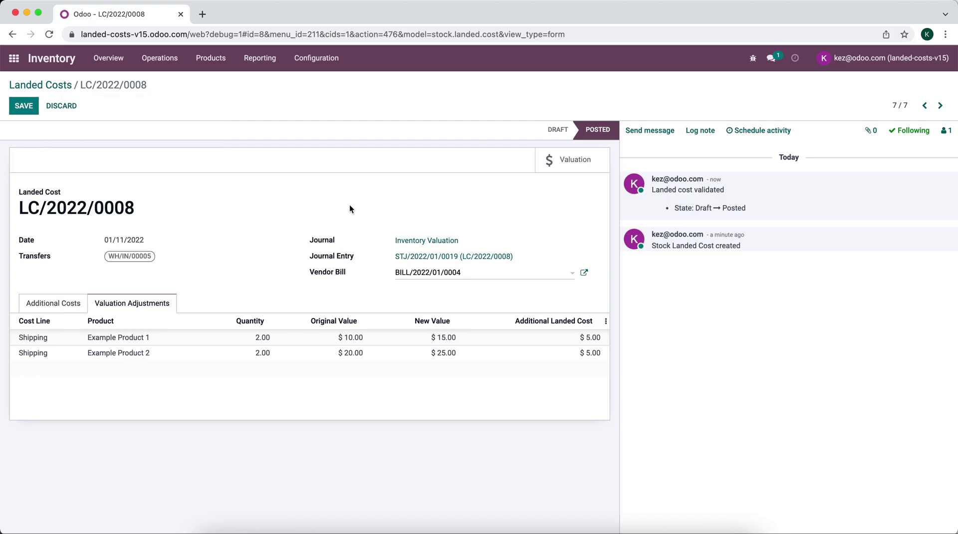
click(576, 164)
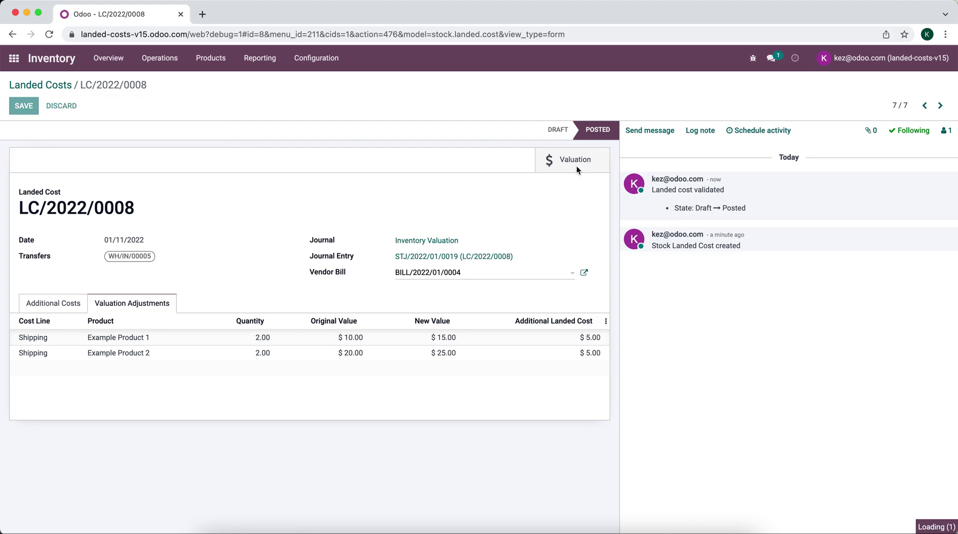
click(499, 159)
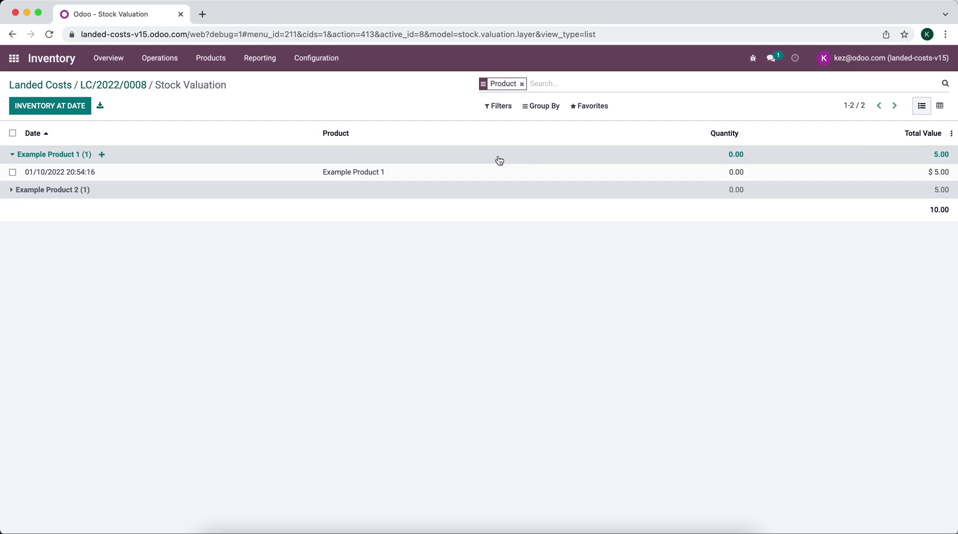
Review Example Product 2's landed cost valuation entry and Example Product 1's entries in the overall Inventory Valuation report
click(494, 191)
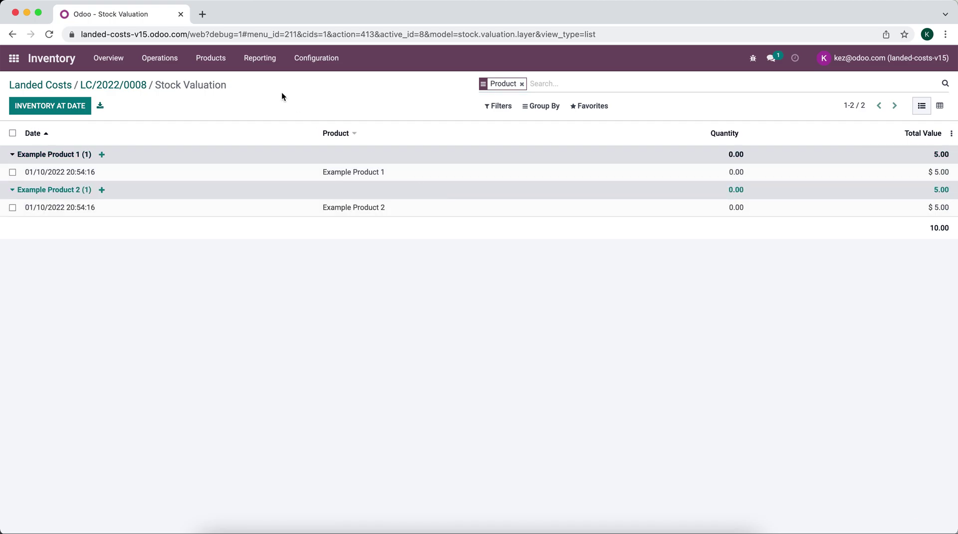
click(265, 69)
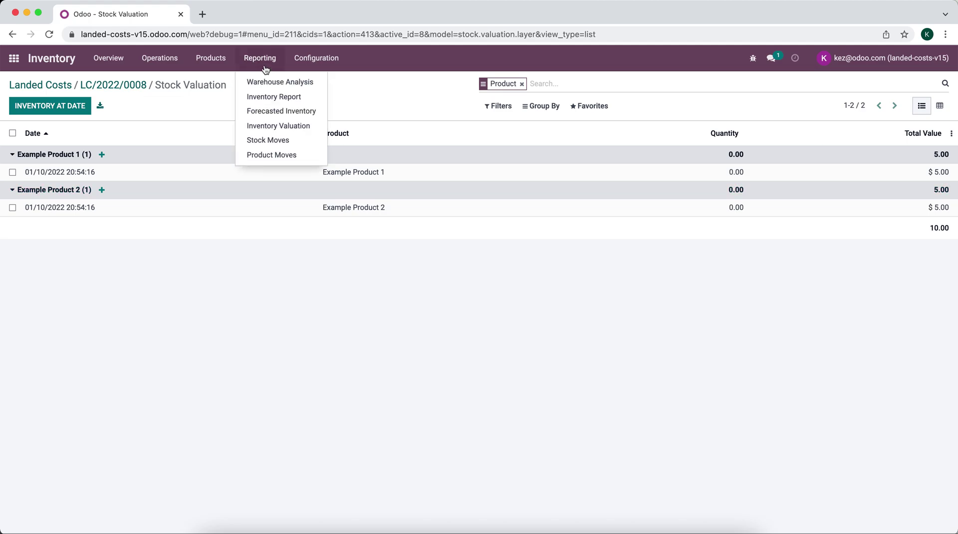
click(276, 128)
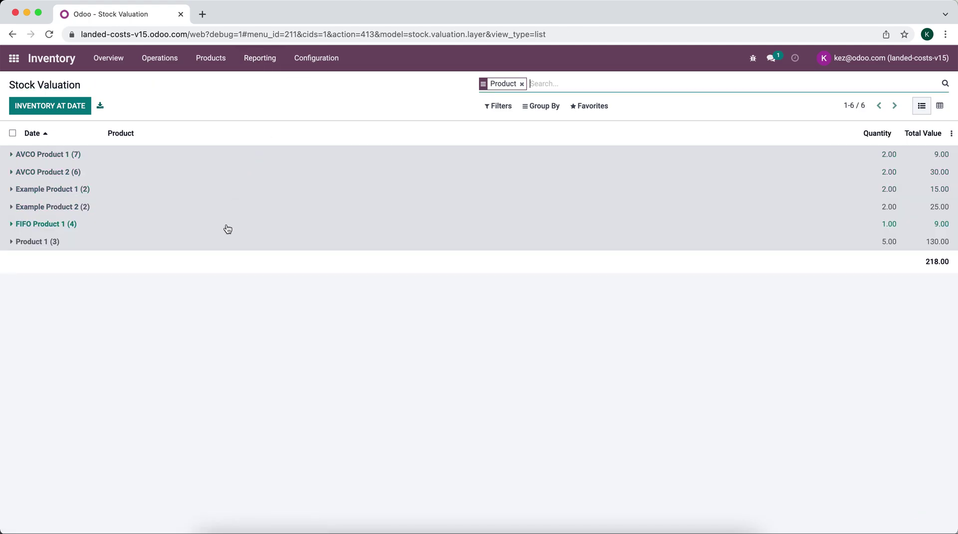
click(224, 196)
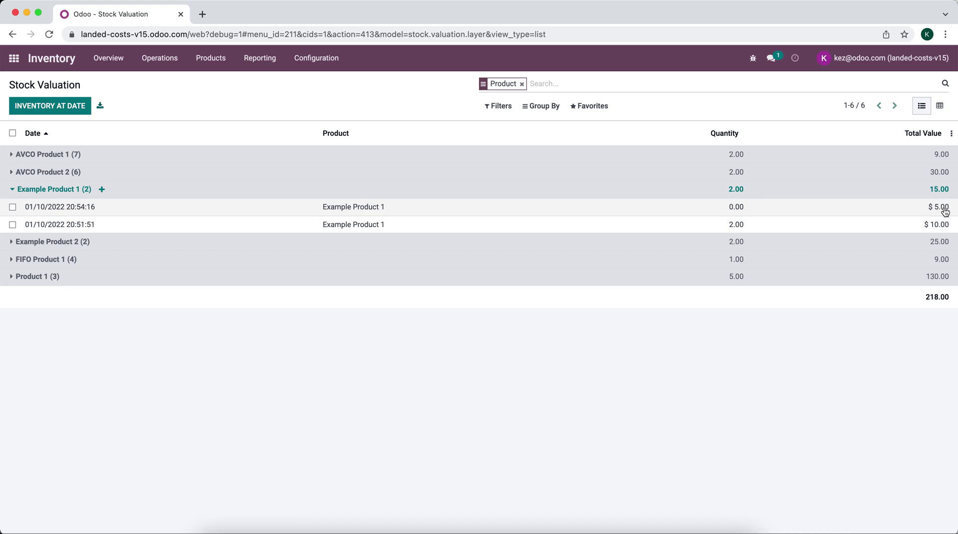
click(289, 194)
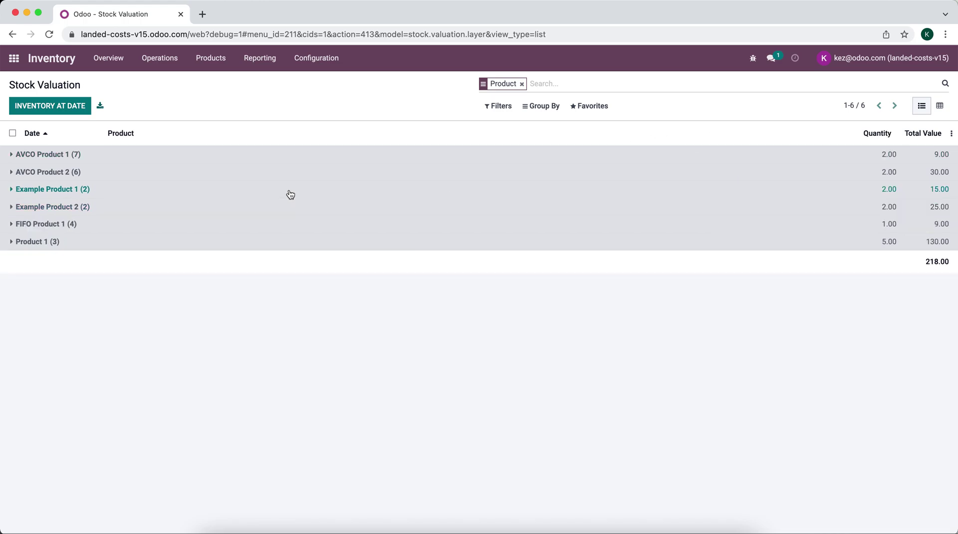
Check the cost on the product records of Example Product 1 and Example Product 2
click(212, 69)
click(210, 82)
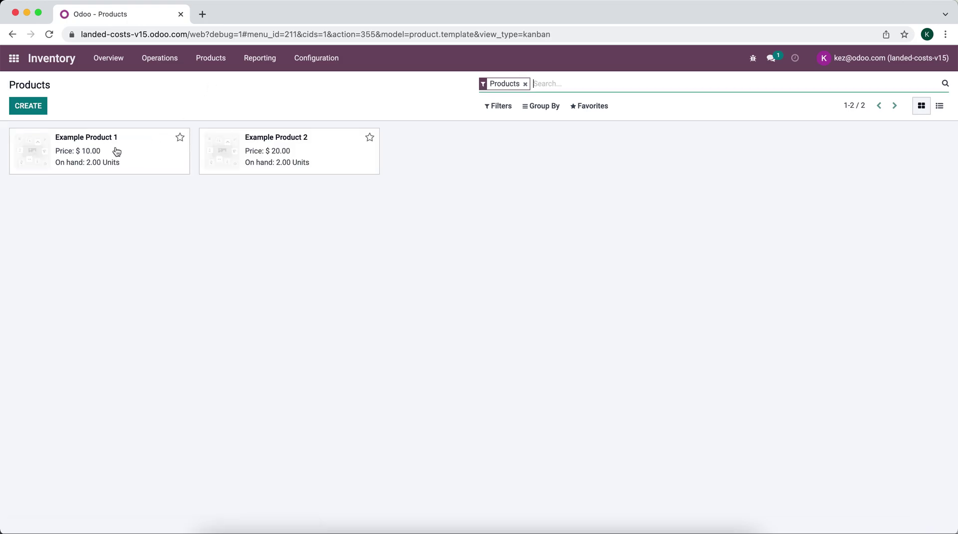
click(144, 156)
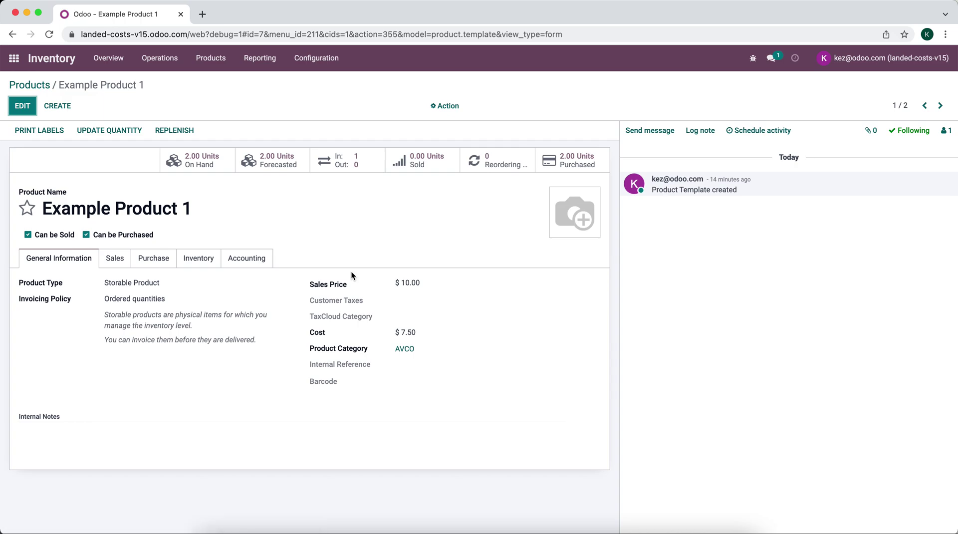
drag(422, 333, 309, 331)
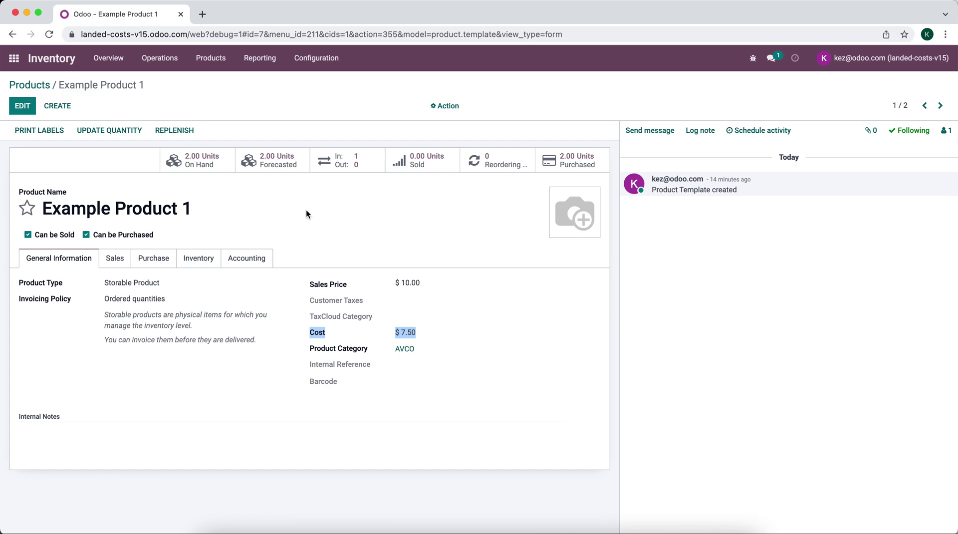
click(240, 204)
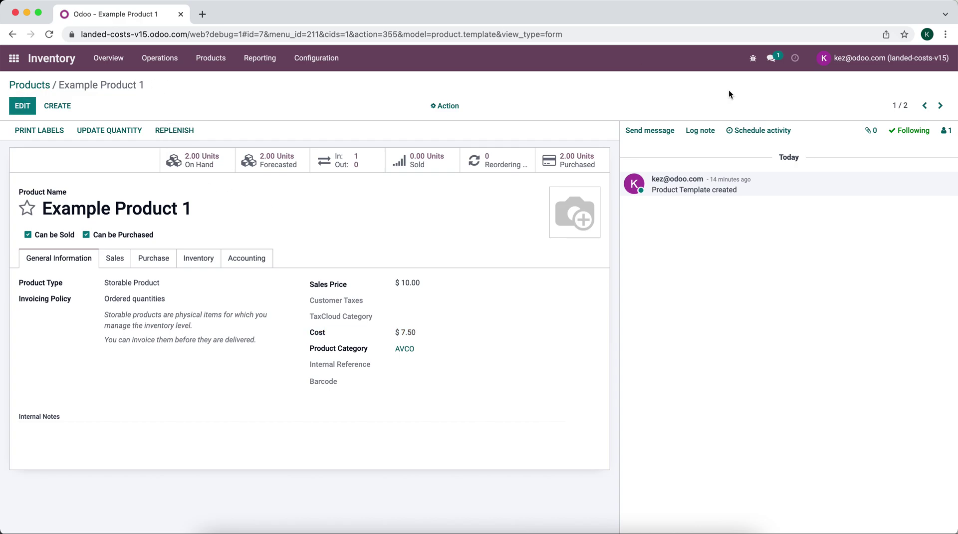
click(940, 105)
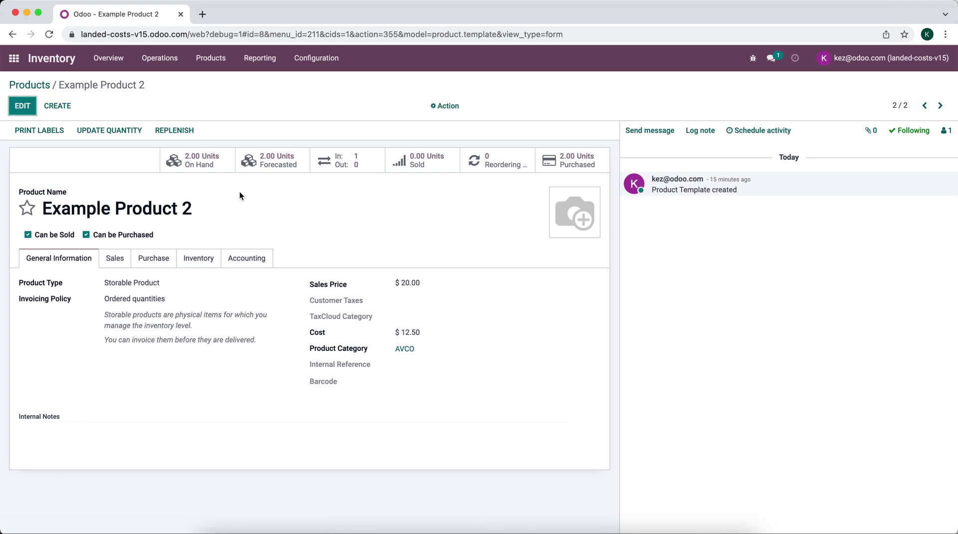
Switch to the Sales app and create a new quotation for the first suggested customer
click(18, 60)
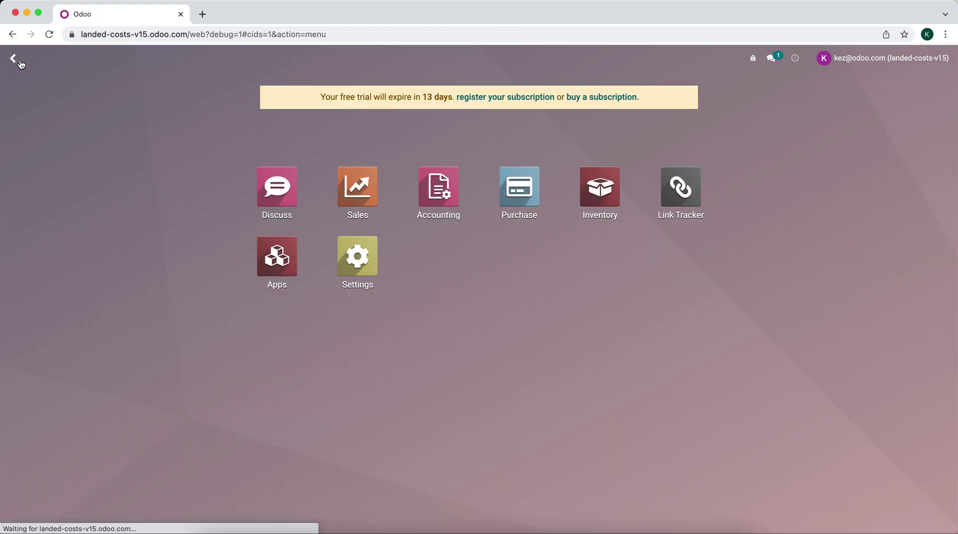
click(373, 197)
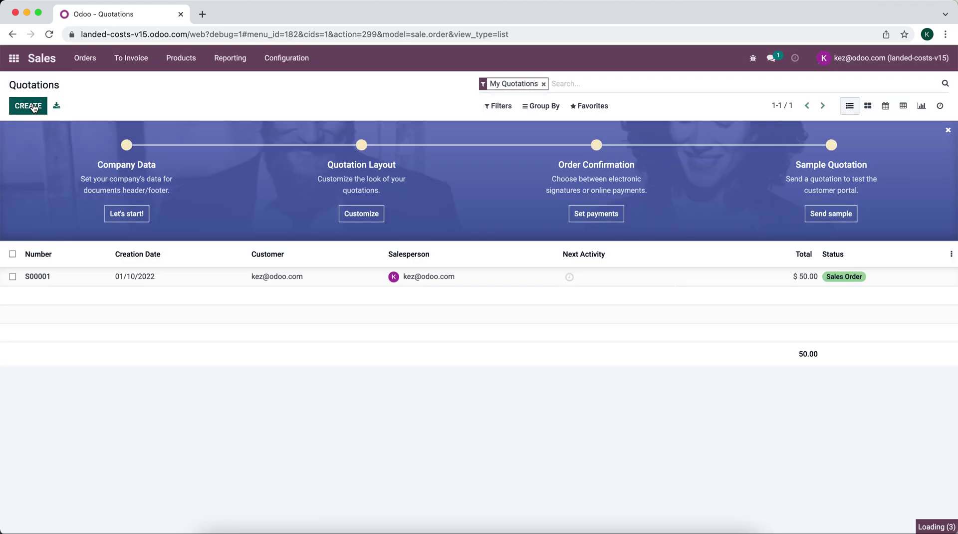
click(33, 108)
click(148, 237)
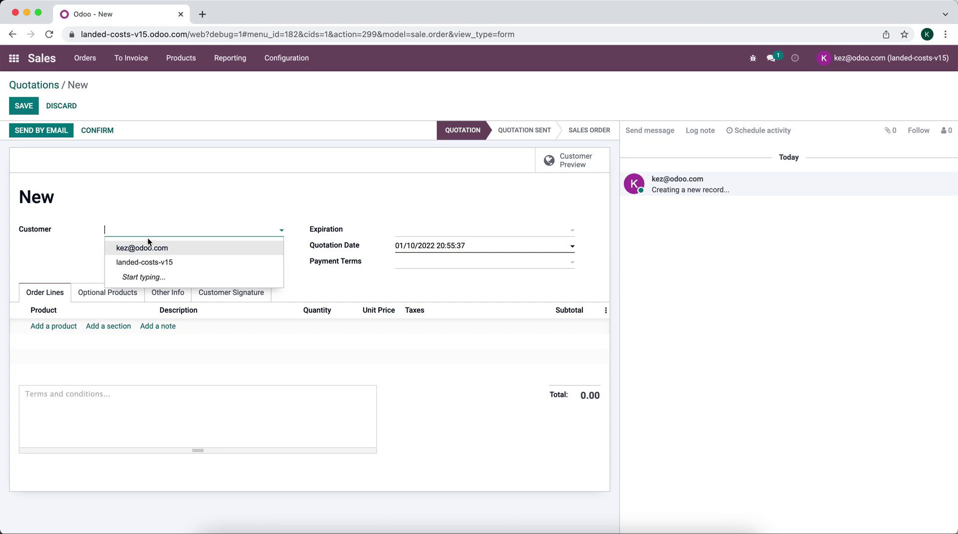
click(147, 243)
Add order lines for Example Product 1 and Example Product 2 to the quotation, one unit each
click(60, 327)
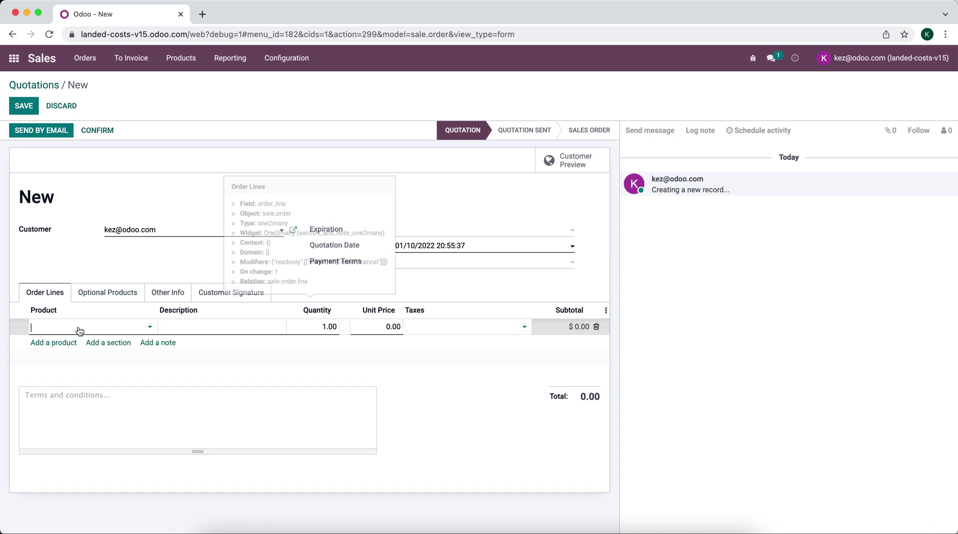
click(80, 331)
click(84, 343)
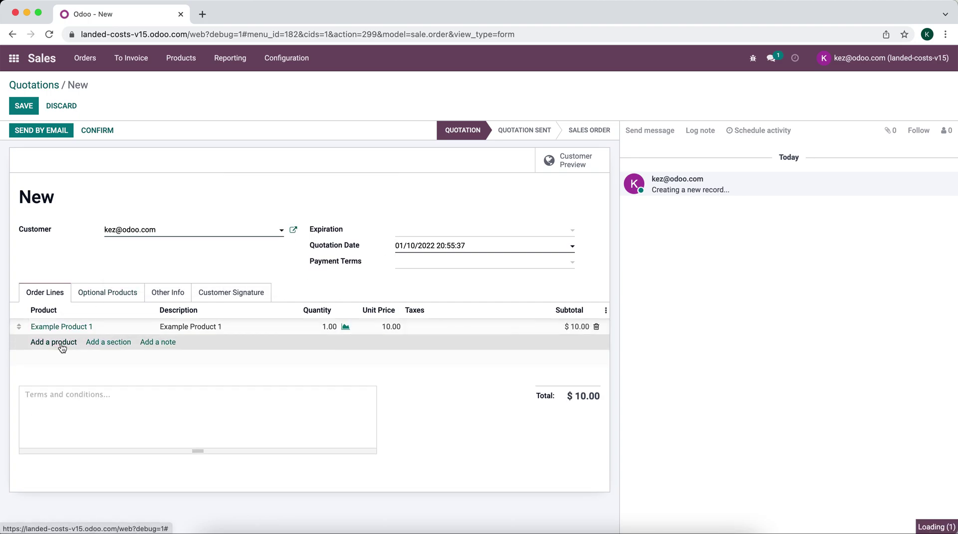
click(61, 342)
click(77, 344)
click(78, 375)
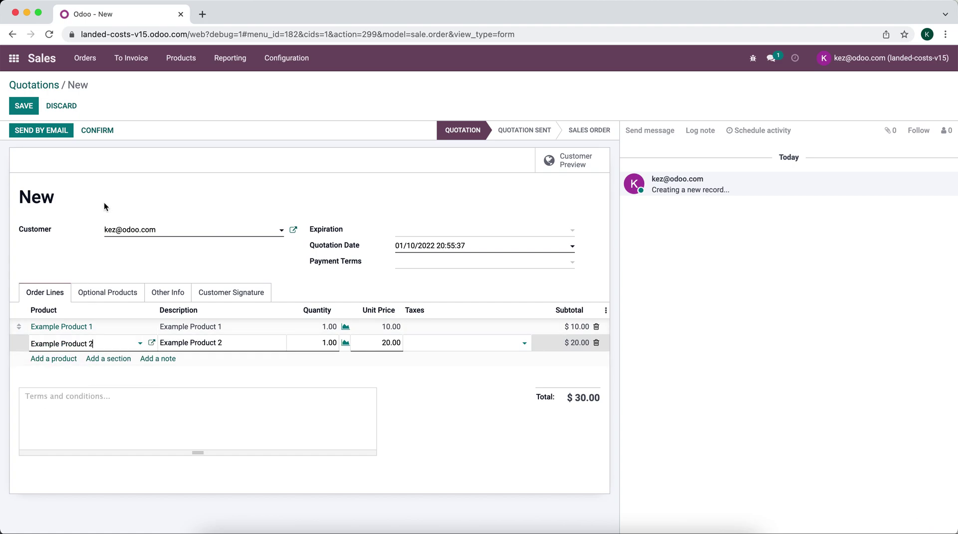
Confirm the quotation as a sales order and validate its delivery, processing all quantities as an immediate transfer
click(104, 133)
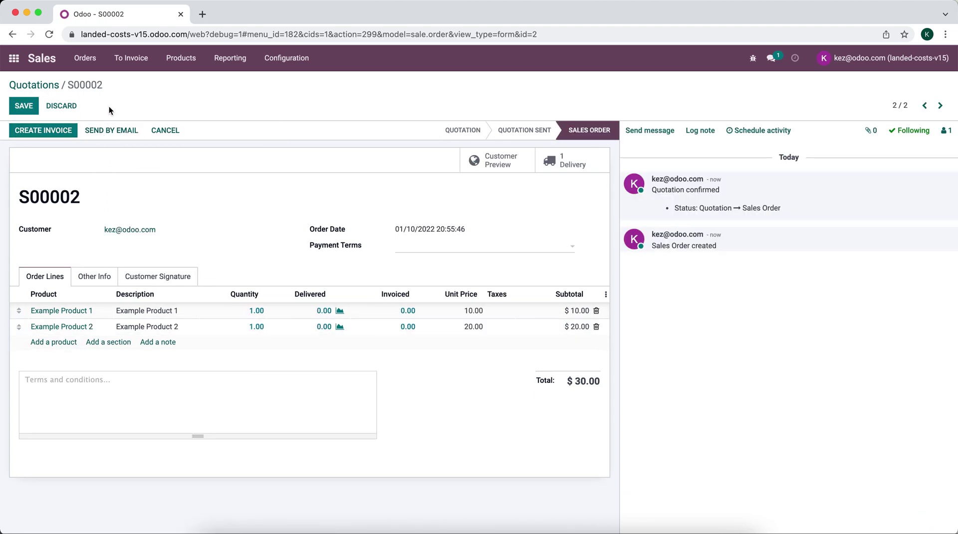
click(61, 129)
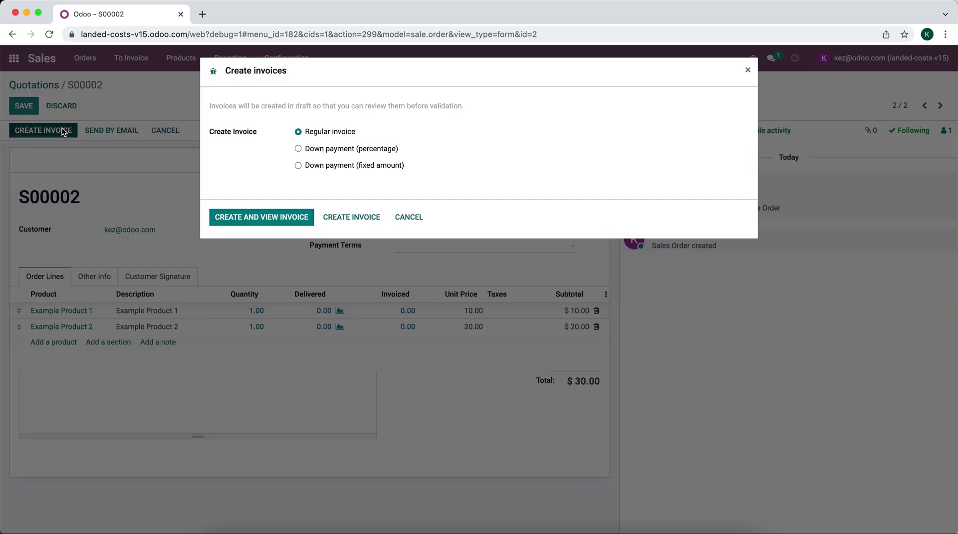
click(402, 218)
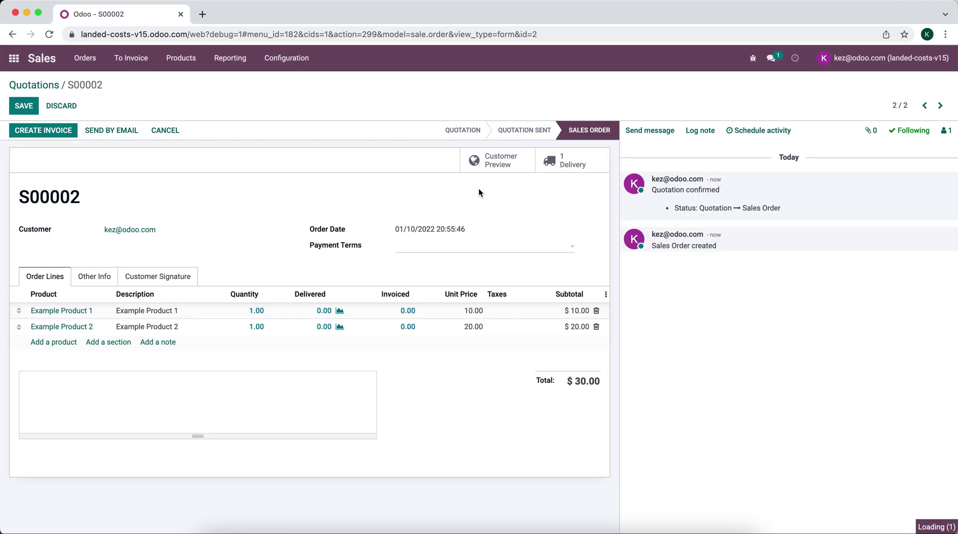
click(576, 162)
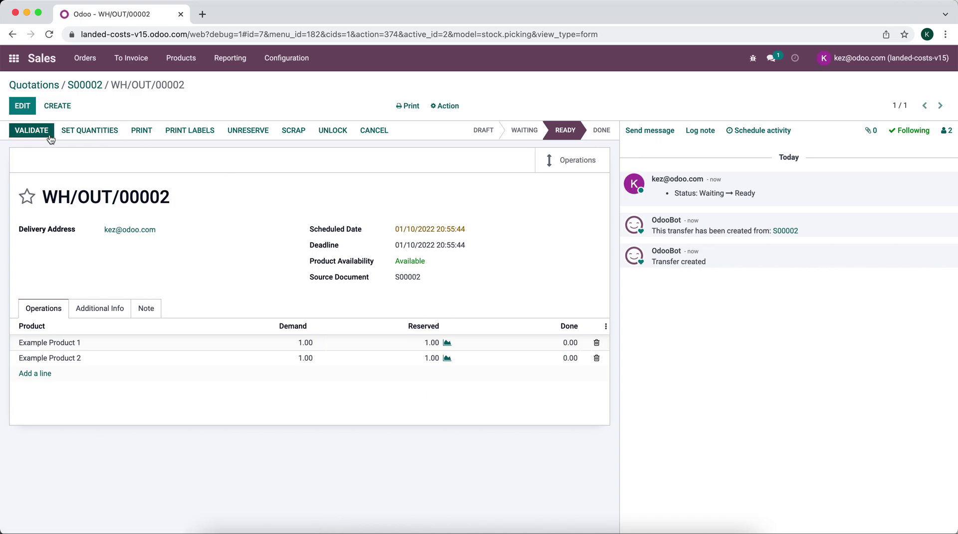
click(49, 132)
click(229, 161)
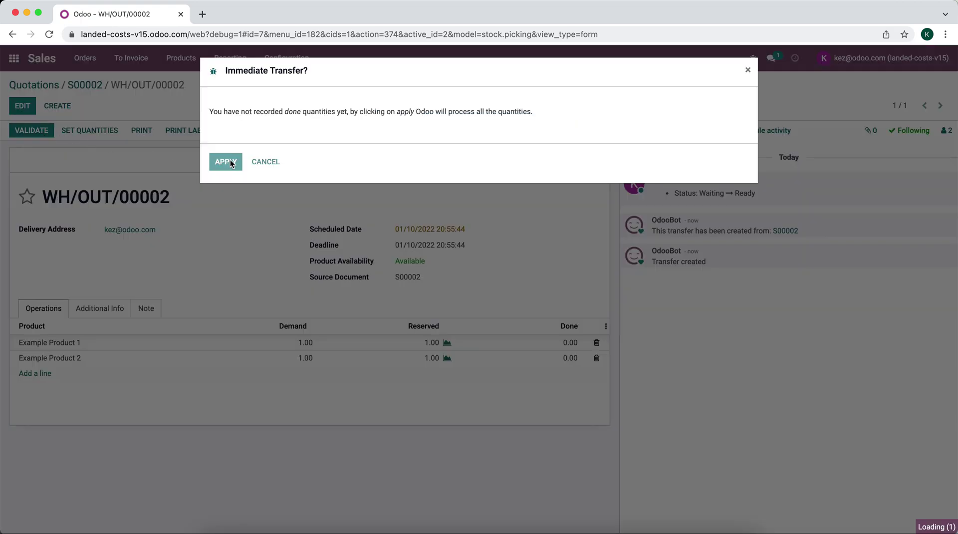
Return to the Inventory app and examine the Inventory Valuation entries of Example Product 1 and Example Product 2
click(183, 55)
click(14, 58)
click(604, 192)
click(259, 58)
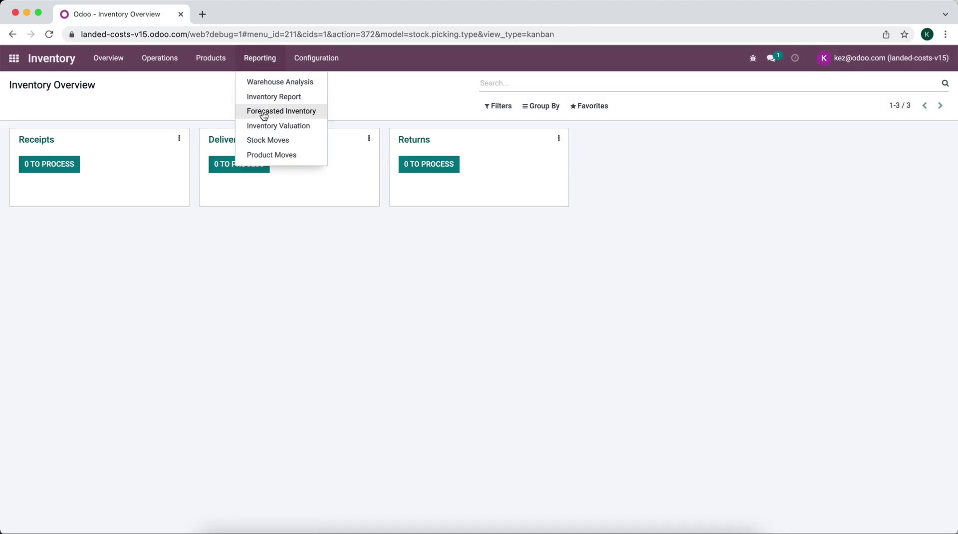
click(287, 128)
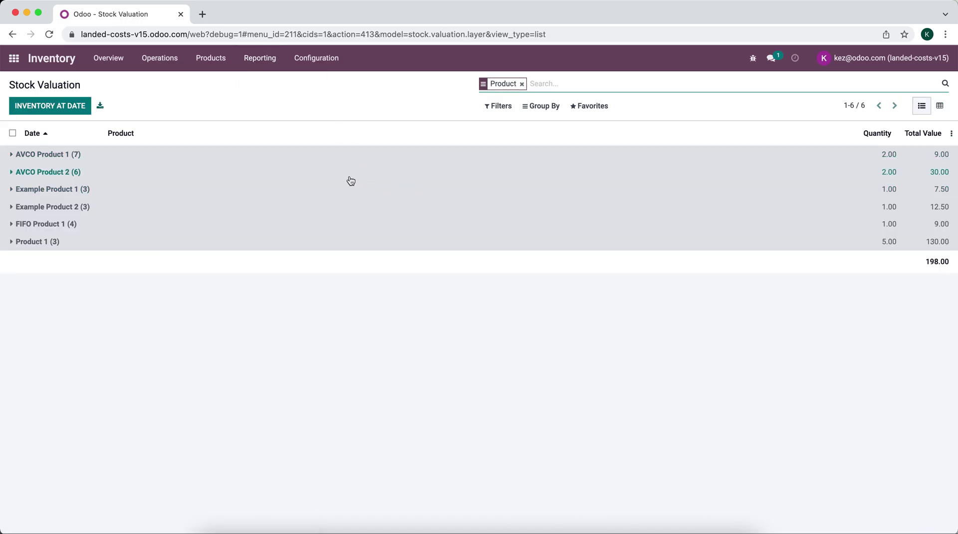
click(349, 191)
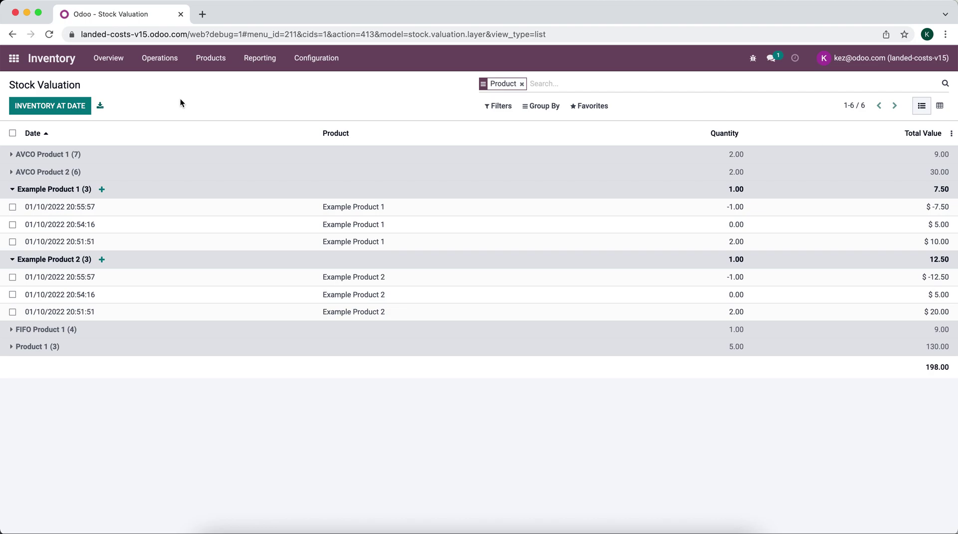
Switch to the Accounting app and create a new vendor bill with the first suggested vendor
click(15, 60)
click(419, 188)
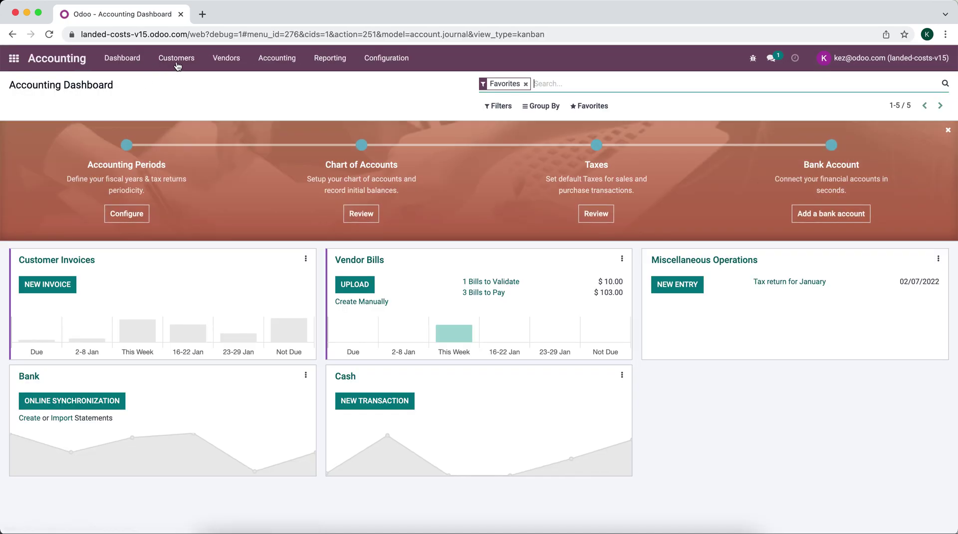
click(191, 64)
mouse_move(226, 59)
click(220, 81)
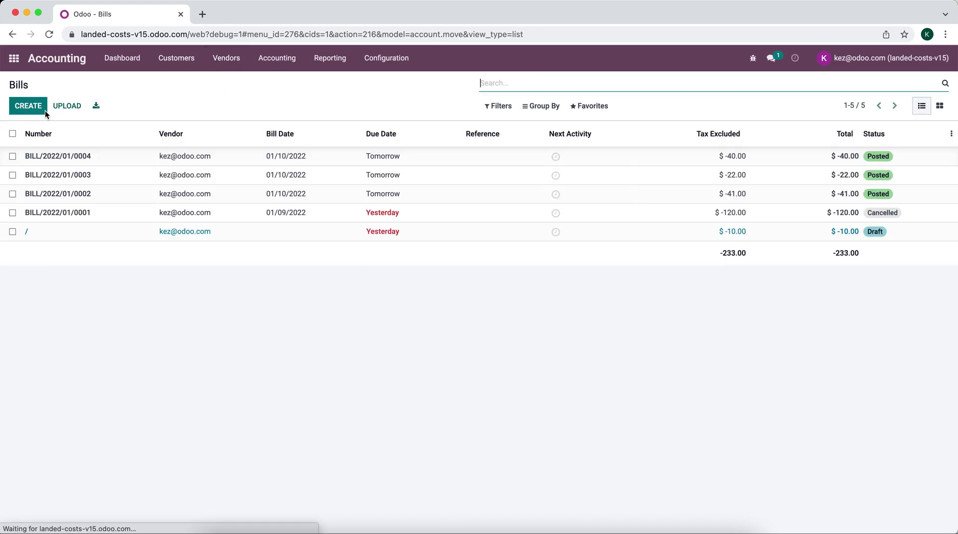
click(45, 109)
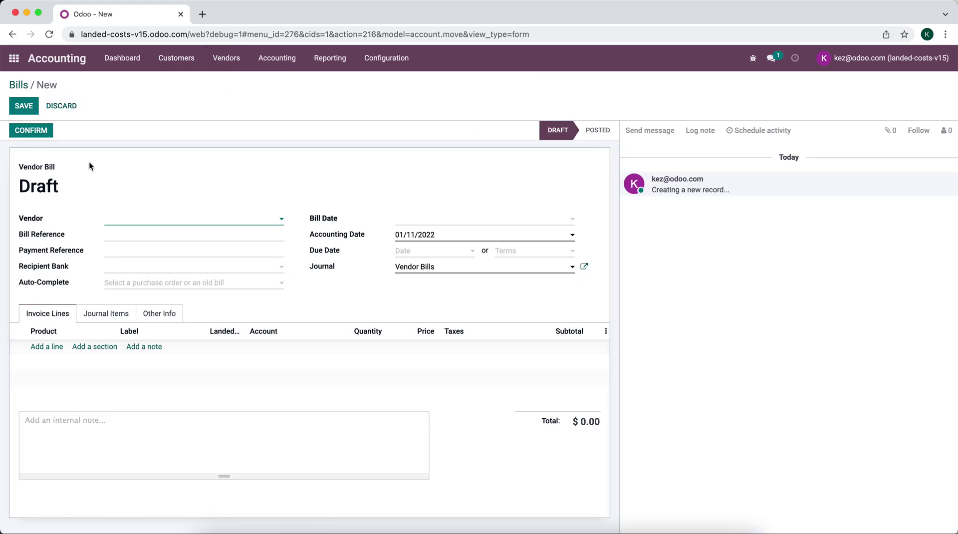
click(121, 219)
click(124, 235)
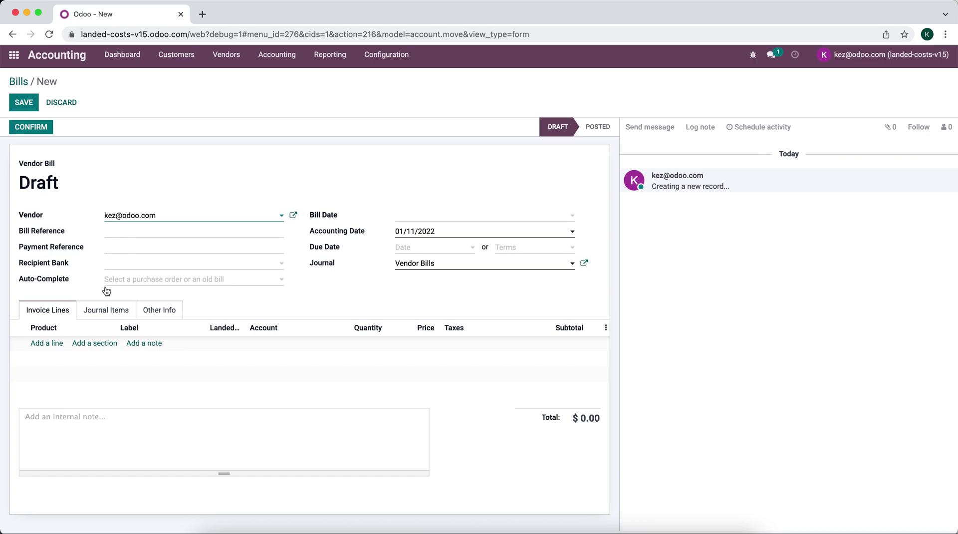
Add a Shipping line priced at 100 to the bill and remove its 15% tax
click(59, 344)
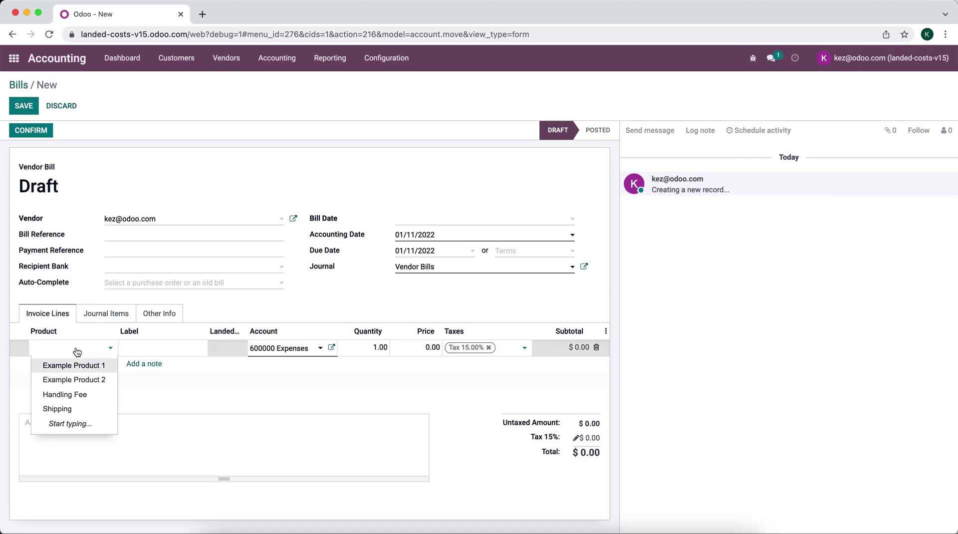
click(86, 411)
click(433, 347)
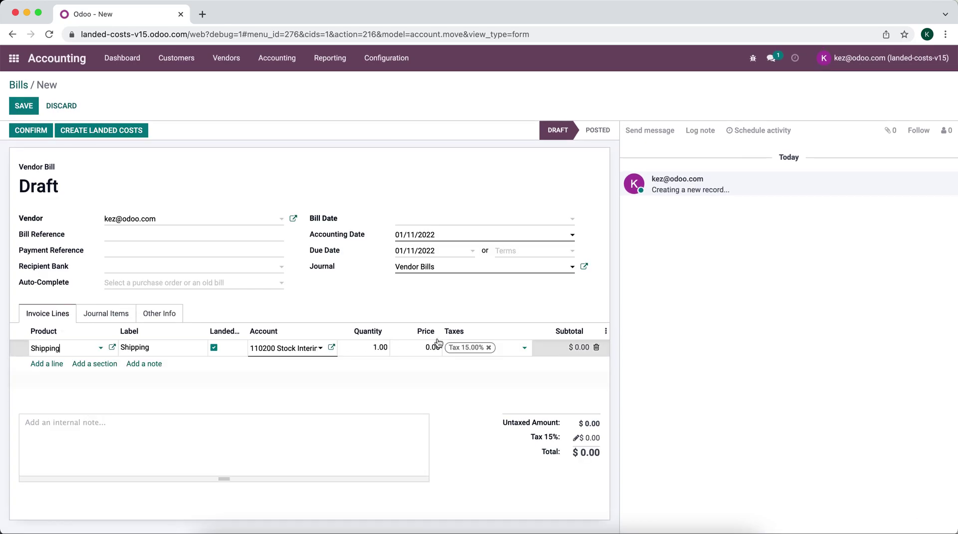
text(100)
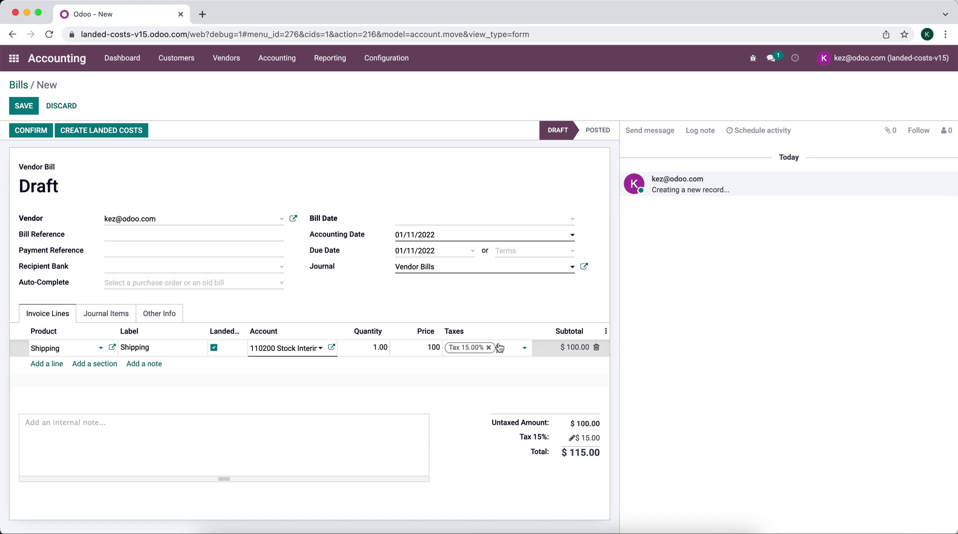
click(488, 348)
click(423, 302)
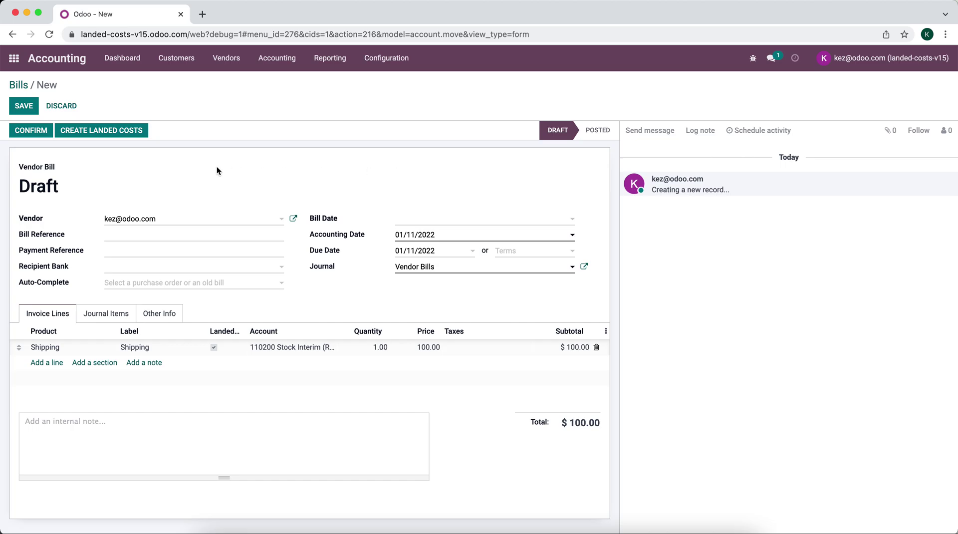
Save the vendor bill, set its bill date to 01/10/2022 and confirm it
click(25, 106)
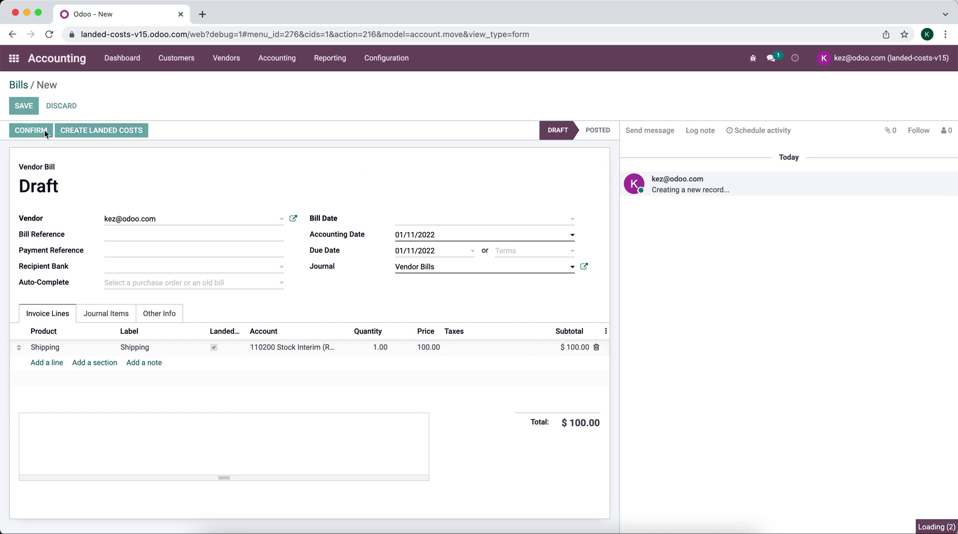
click(40, 131)
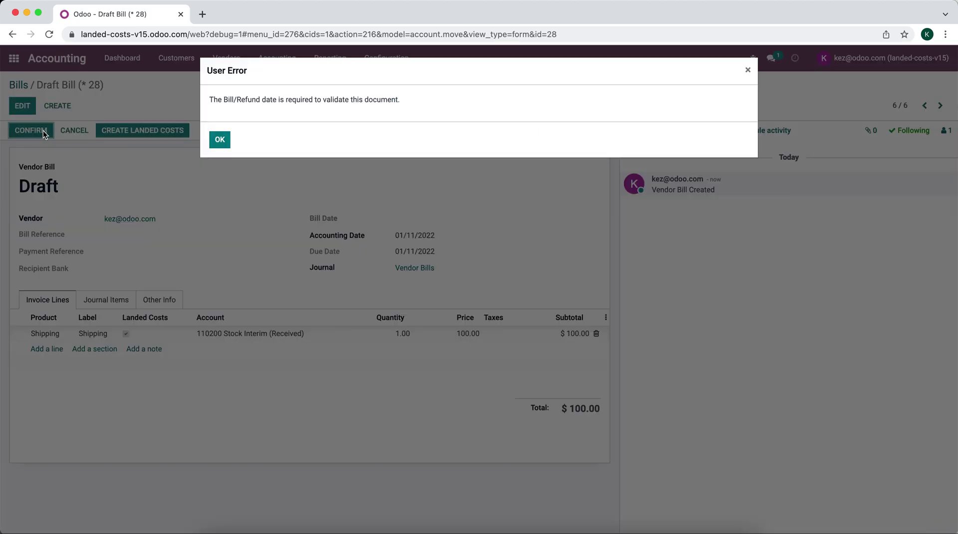
click(228, 143)
click(22, 106)
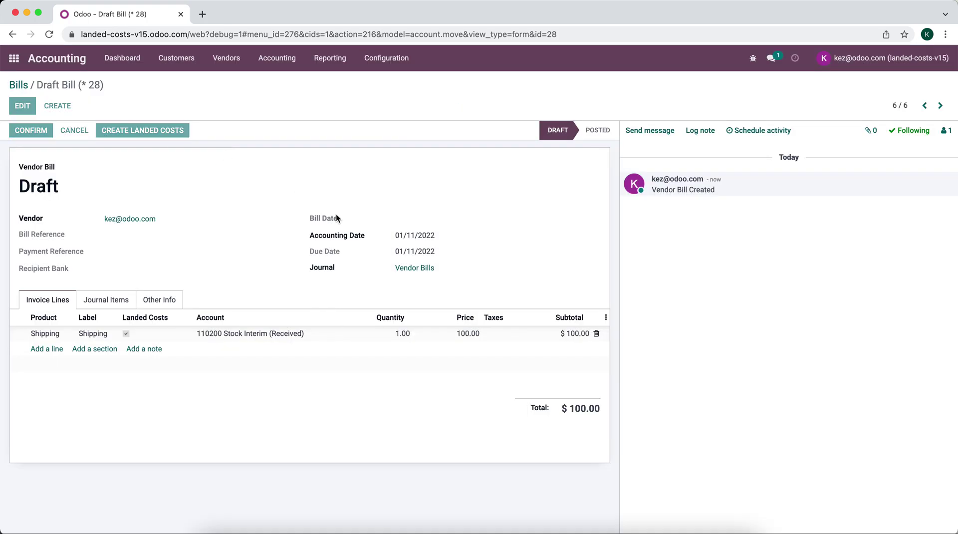
click(432, 227)
click(443, 318)
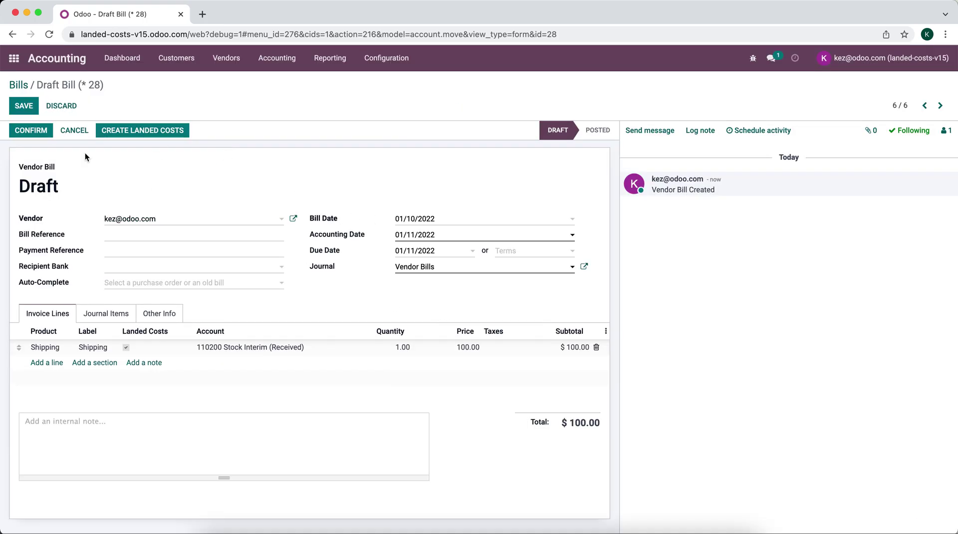
click(48, 132)
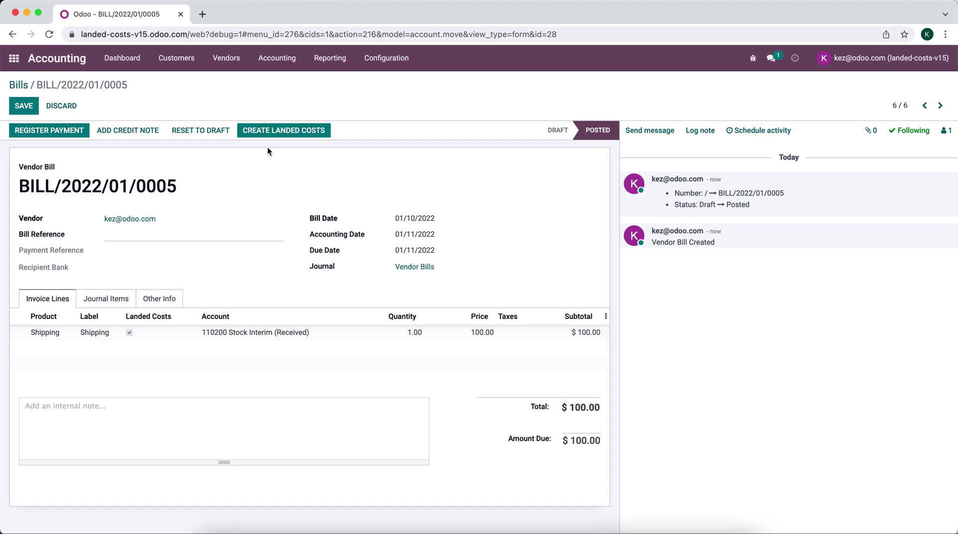
Switch to the Purchase app and create a new request for quotation with the first suggested vendor
click(14, 58)
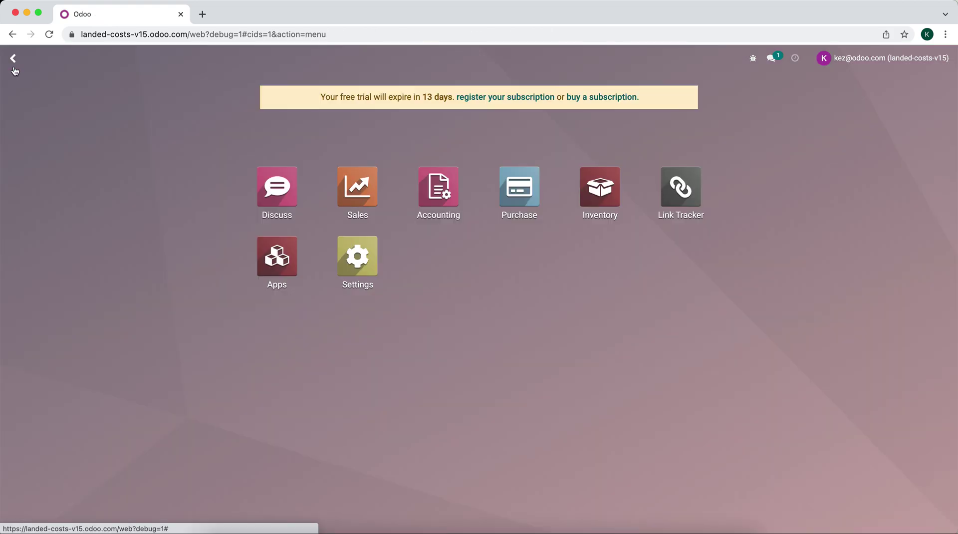
click(522, 186)
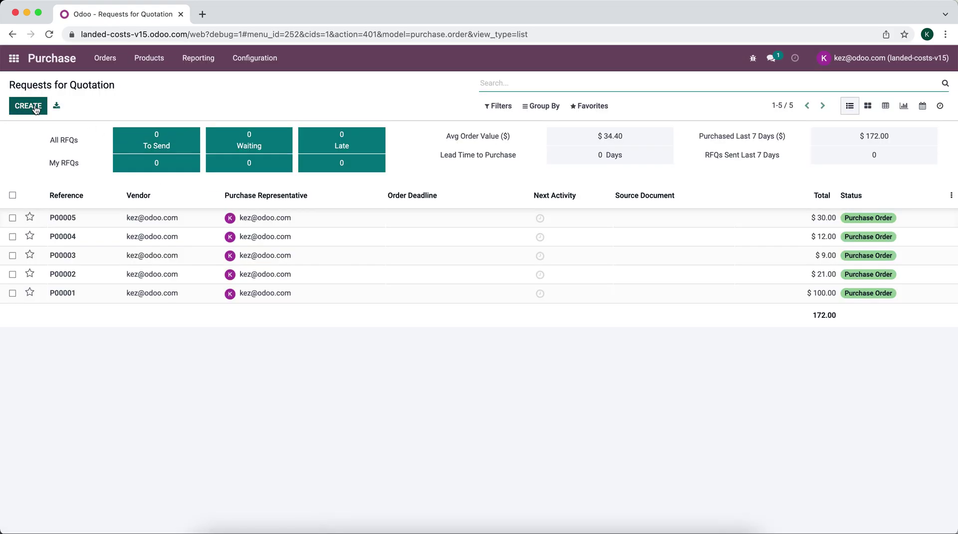
click(28, 104)
click(204, 215)
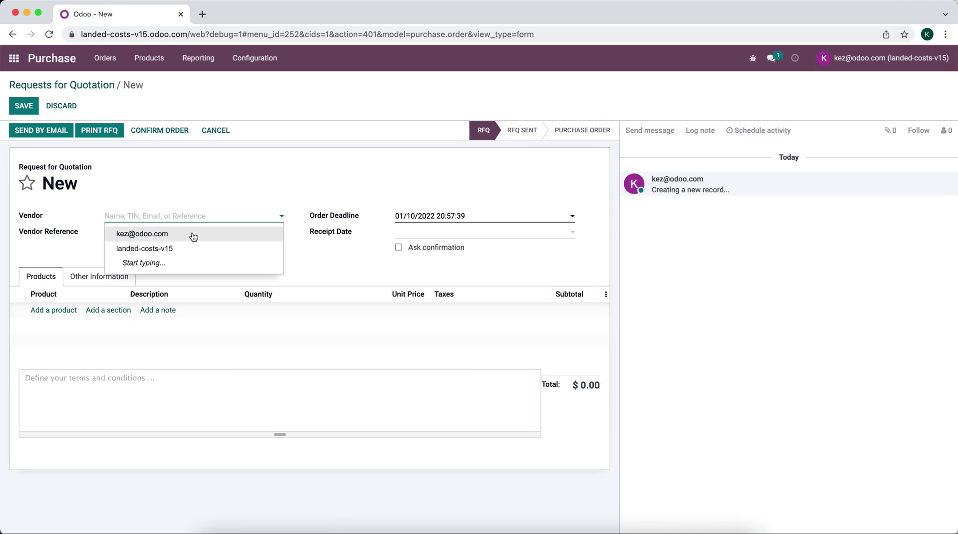
click(193, 235)
Add Example Product 1 to the request for quotation with a quantity of 10
click(73, 310)
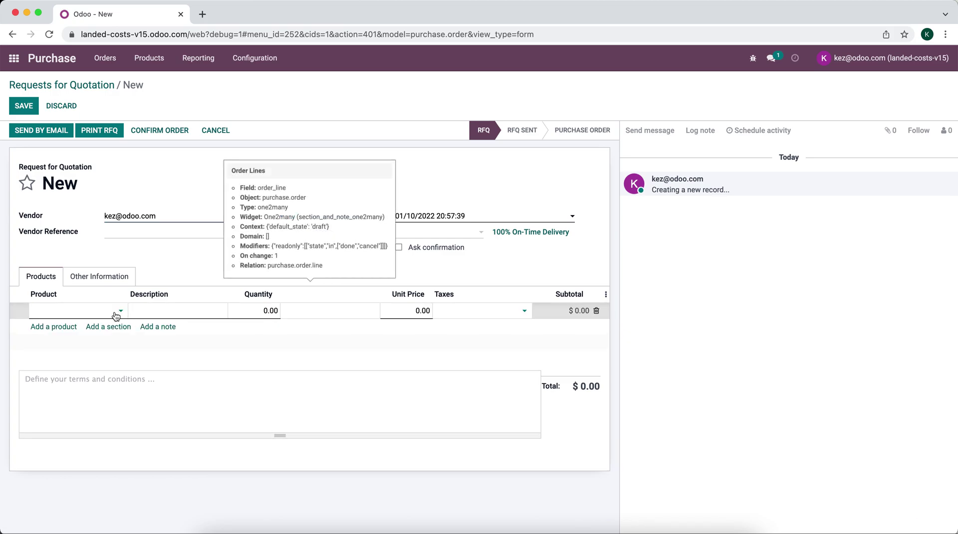
click(114, 313)
click(109, 333)
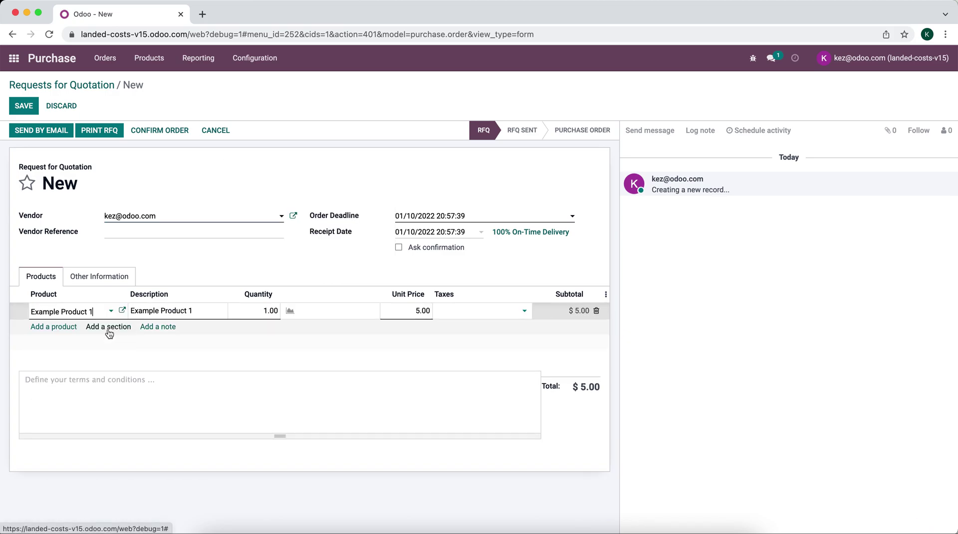
click(264, 310)
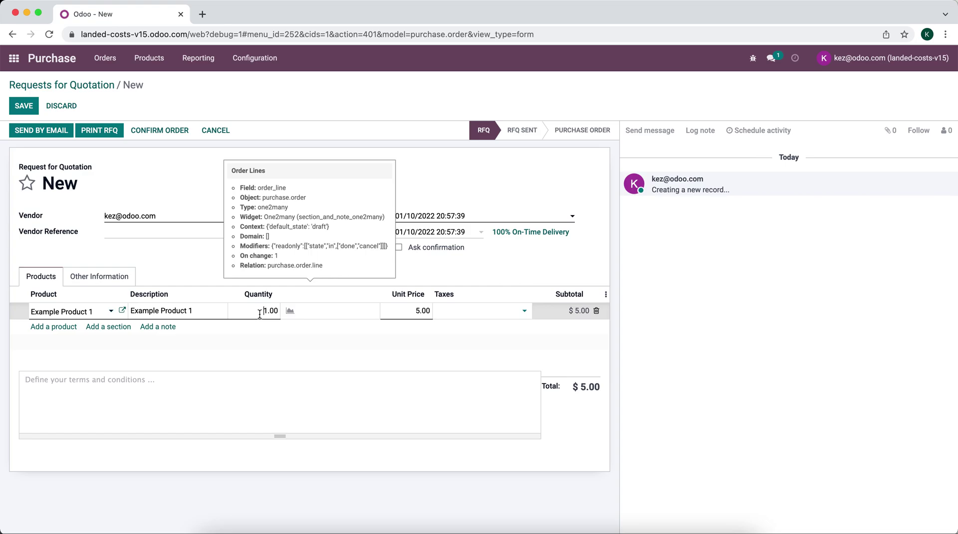
text(10)
click(249, 263)
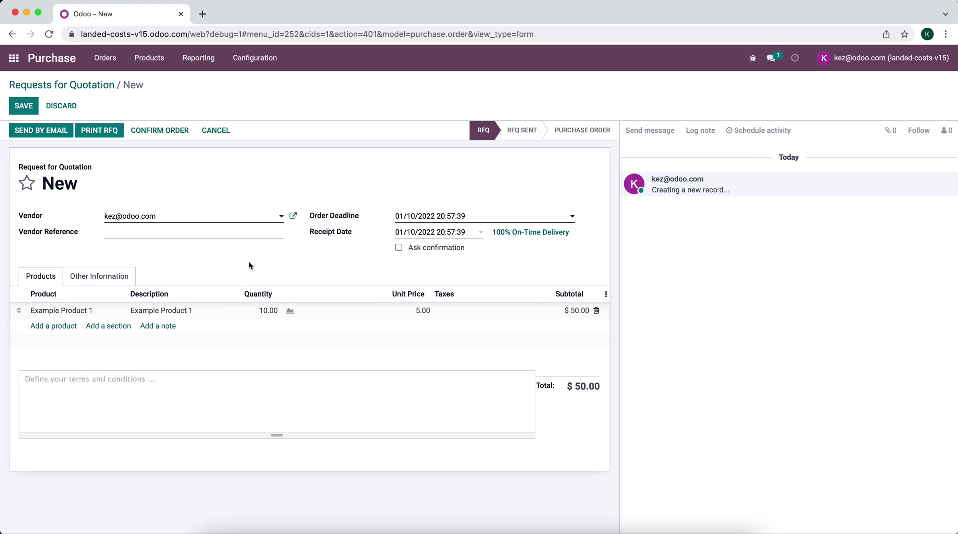
Confirm the purchase order and open its receipt, leaving it unprocessed to switch to the Inventory app
click(133, 130)
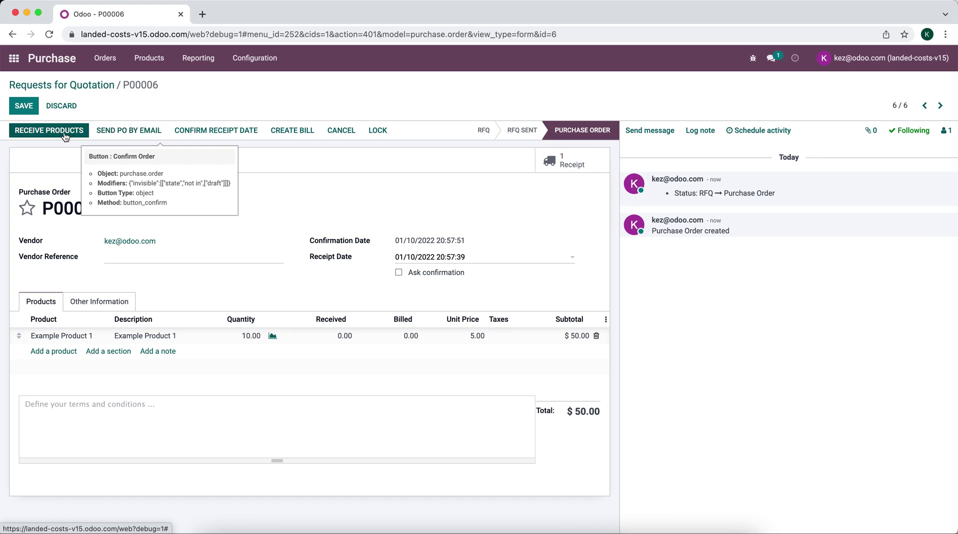
click(64, 131)
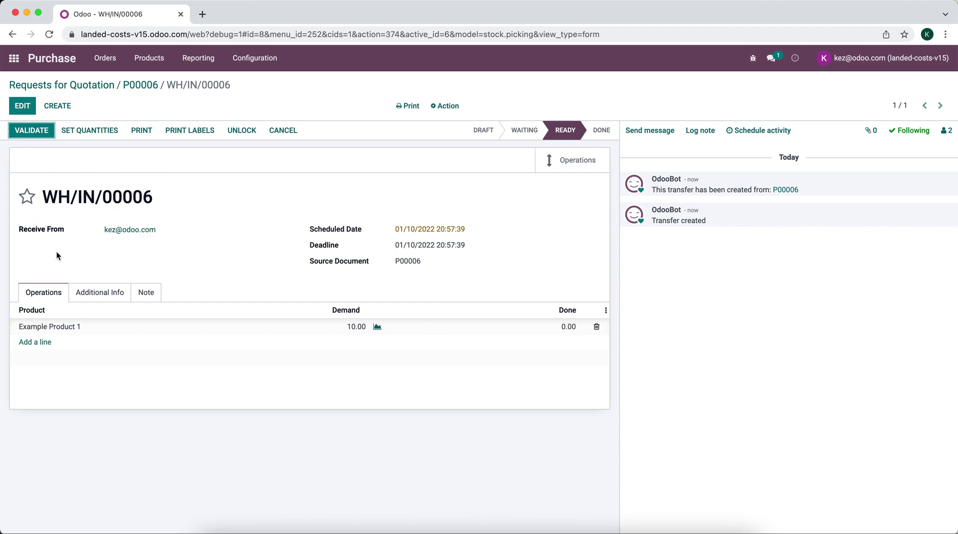
click(14, 65)
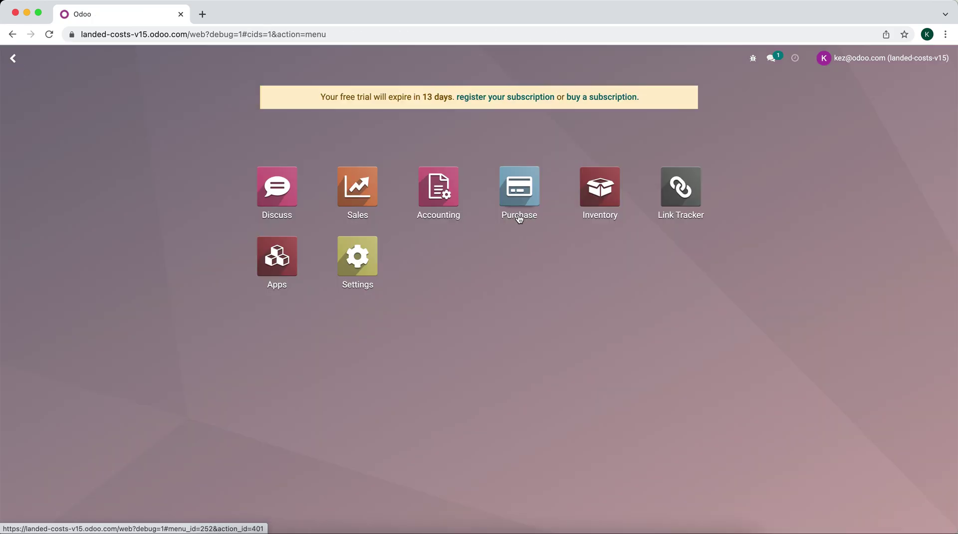
click(595, 202)
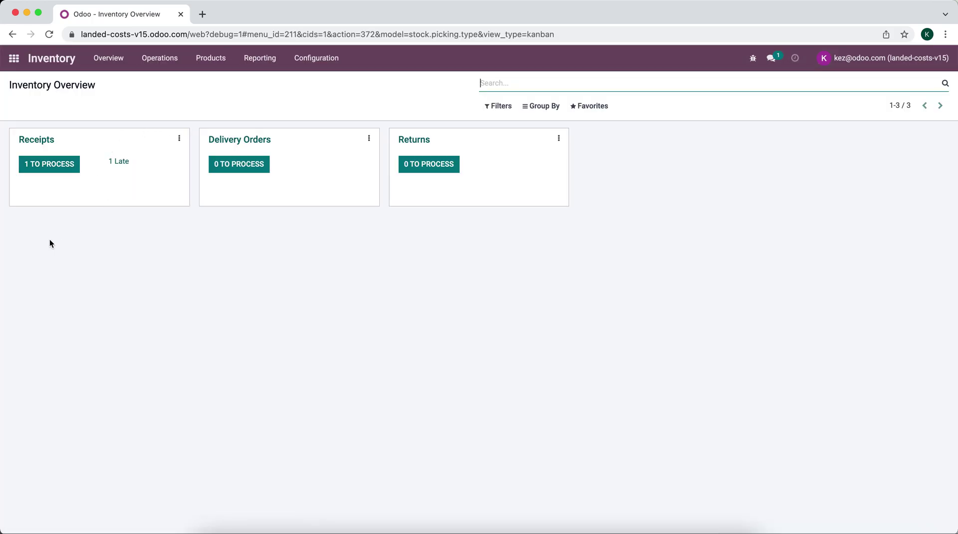
click(164, 67)
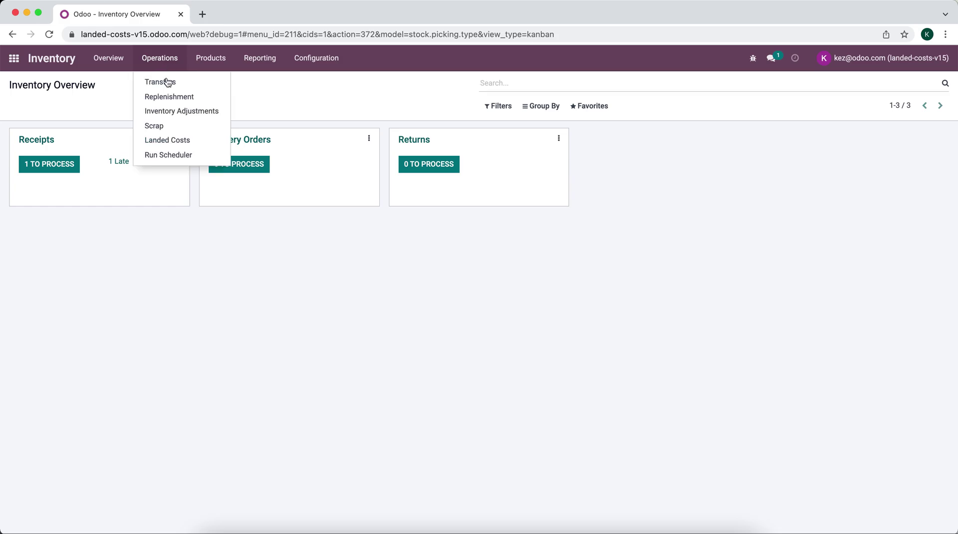
click(170, 143)
click(24, 106)
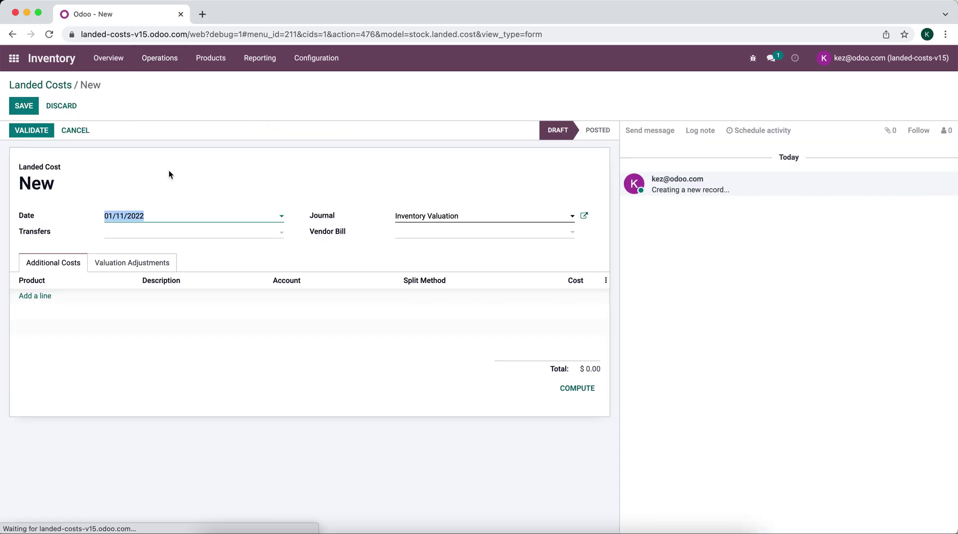
click(144, 238)
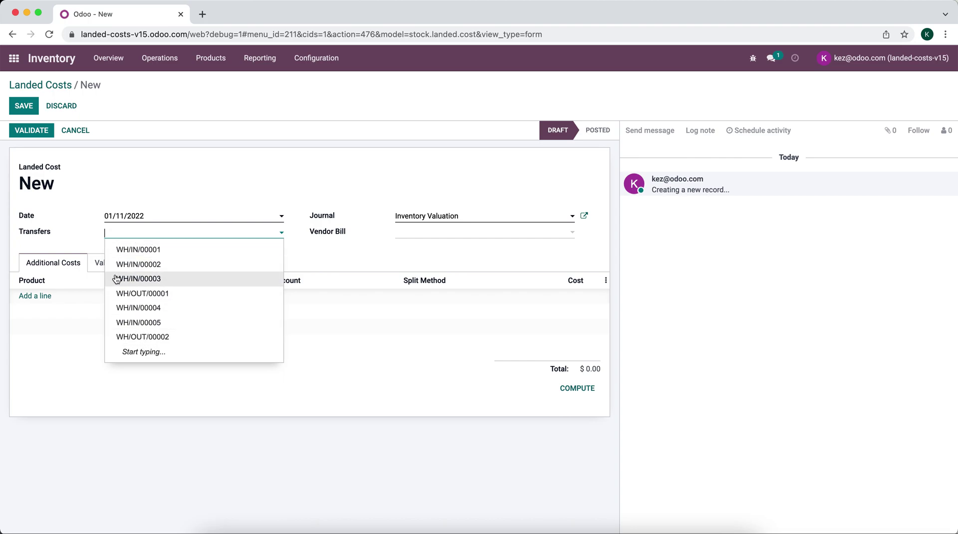
click(119, 193)
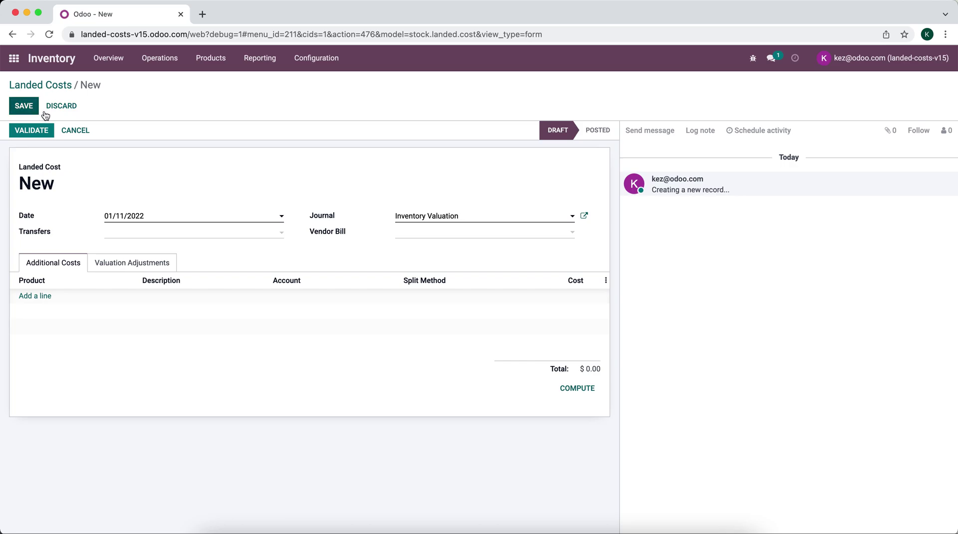
click(62, 106)
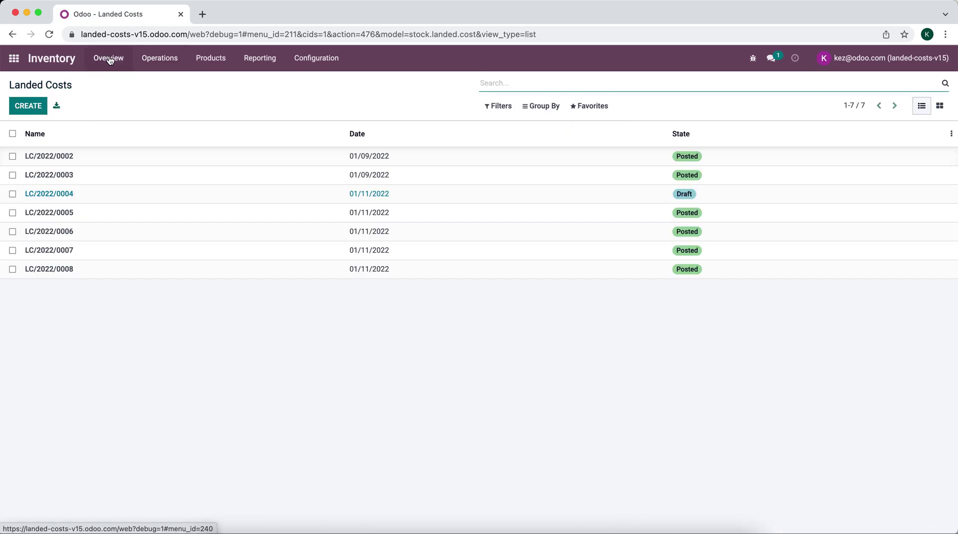
Open the pending receipt WH/IN/00006 from the Inventory Overview and validate it, processing all quantities as an immediate transfer
click(107, 59)
click(64, 167)
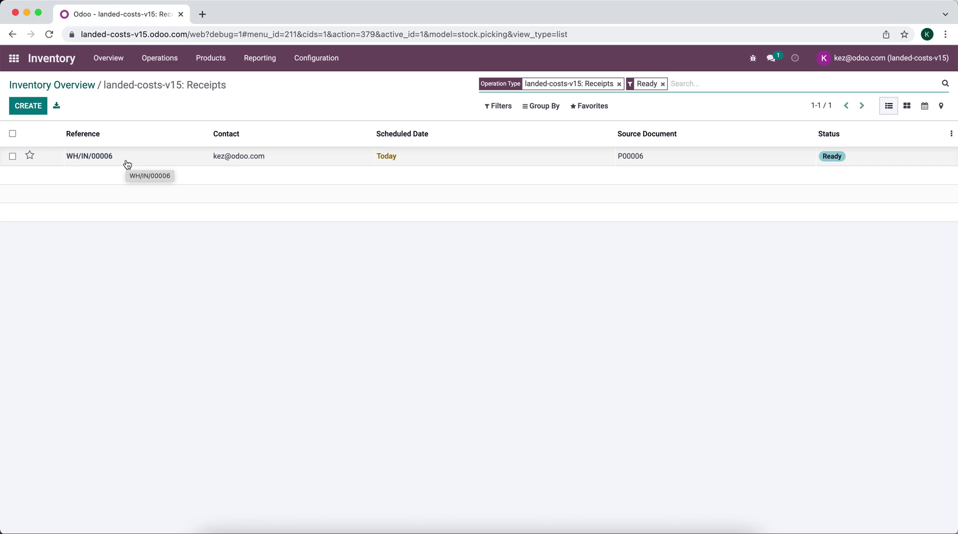
click(127, 162)
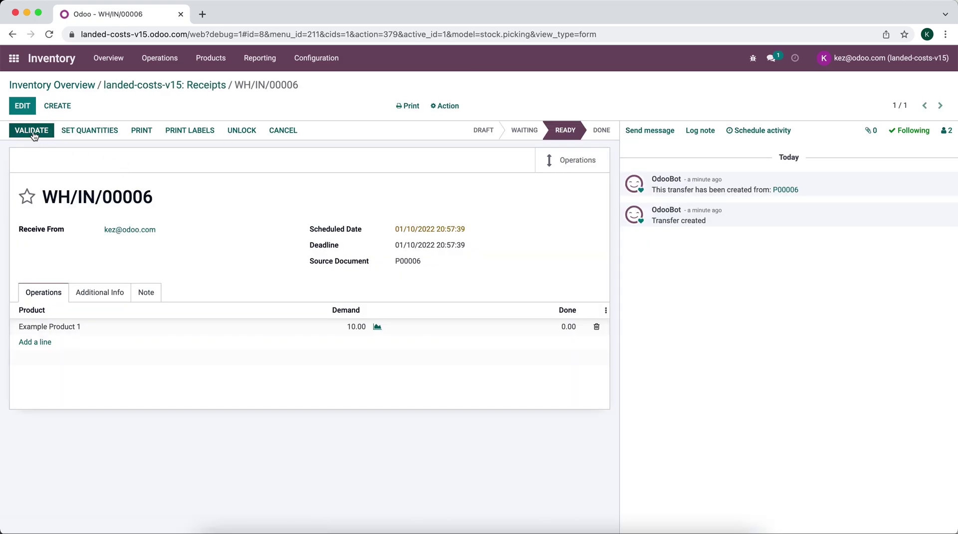
click(33, 133)
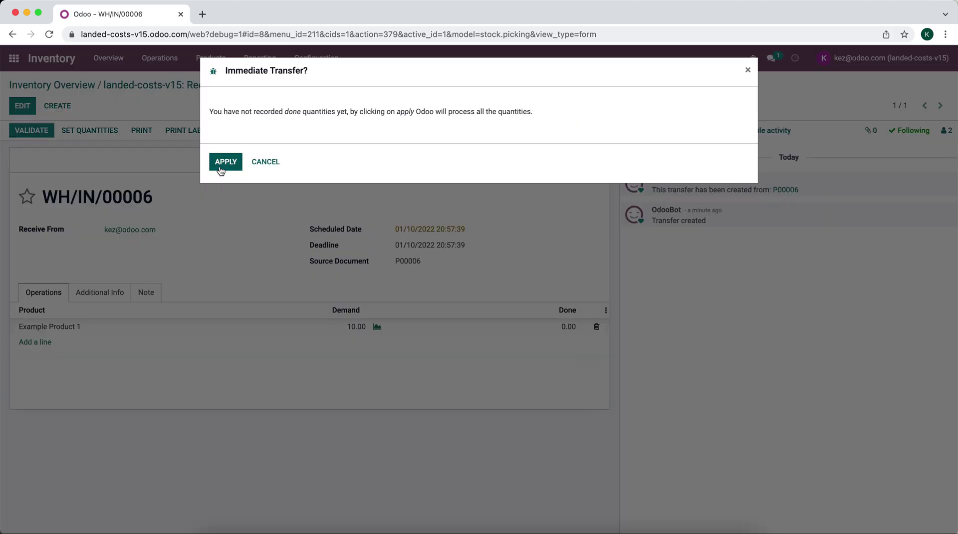
click(229, 163)
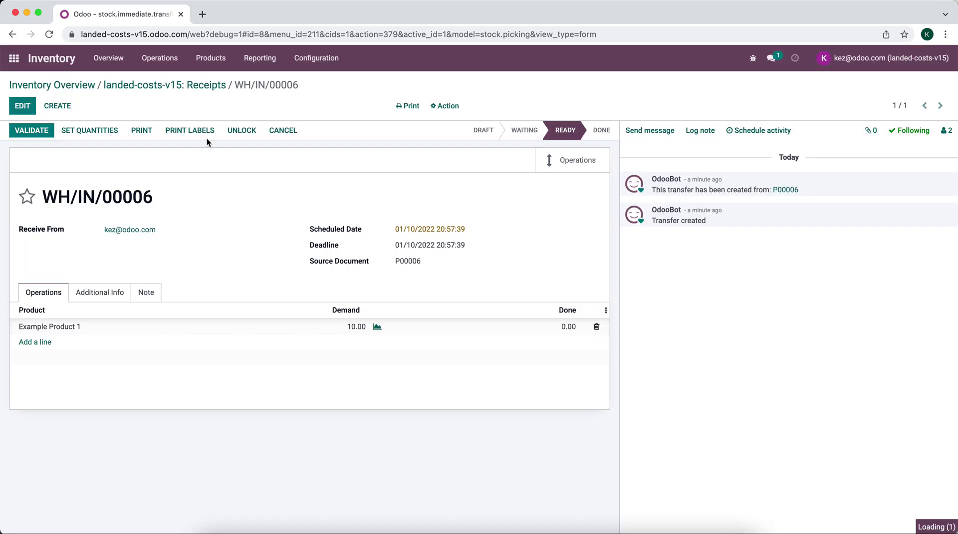
Create a landed cost for transfer WH/IN/00006 and vendor bill BILL/2022/01/0005, add a Shipping line, and check the linked bill
click(160, 57)
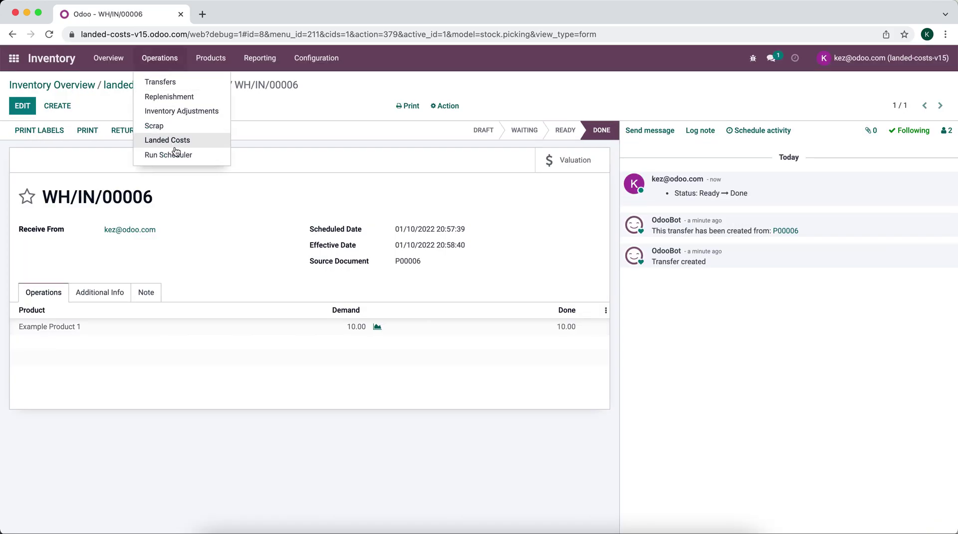
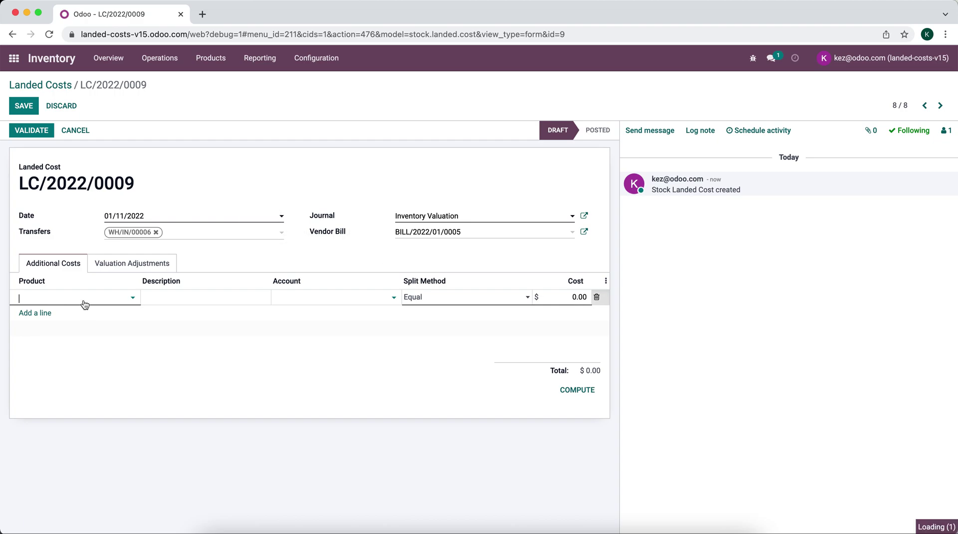
click(88, 329)
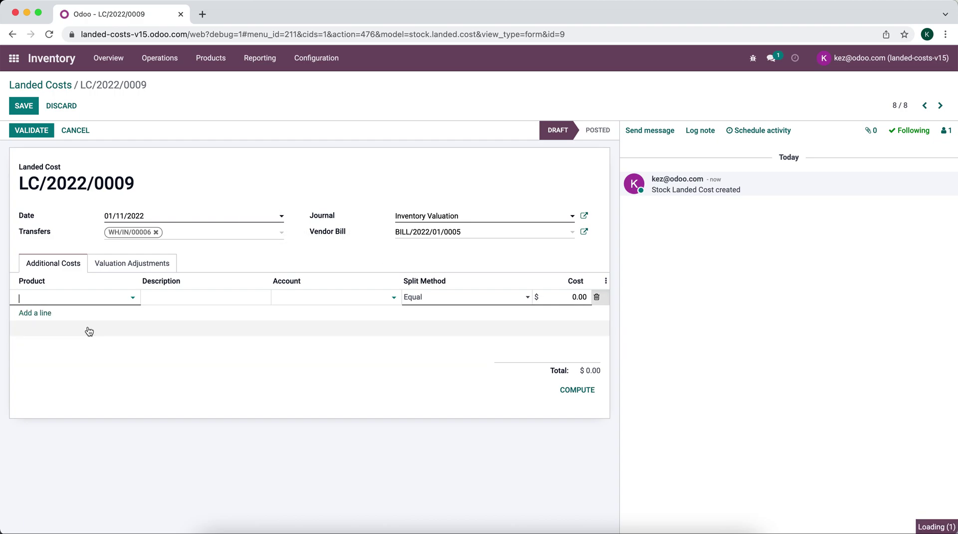
click(568, 296)
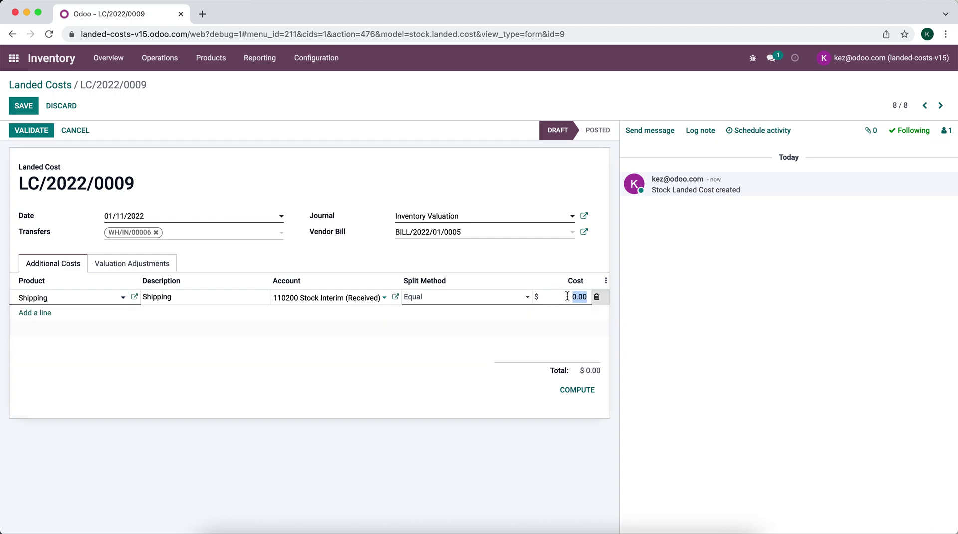
click(577, 233)
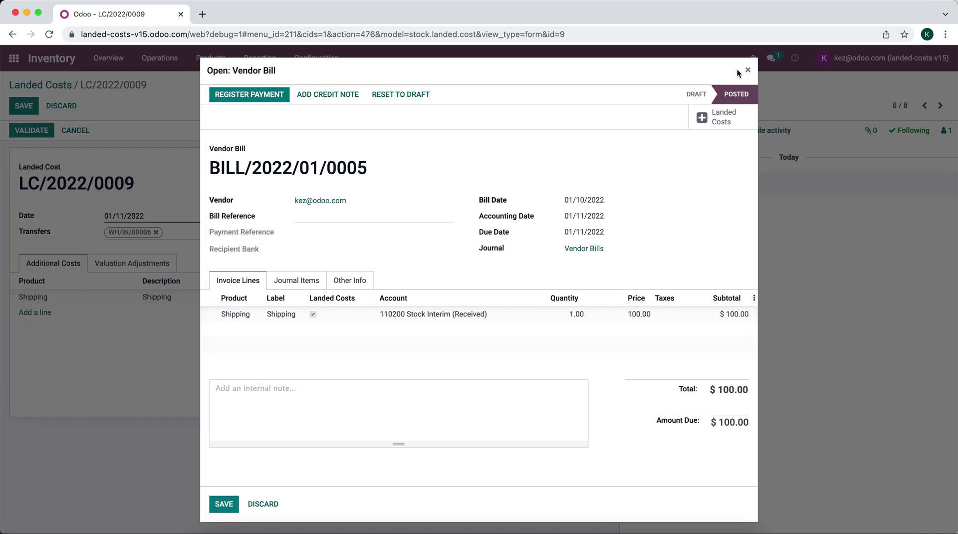
click(747, 70)
Set the Shipping line's cost to 100, then save and validate the landed cost
click(580, 296)
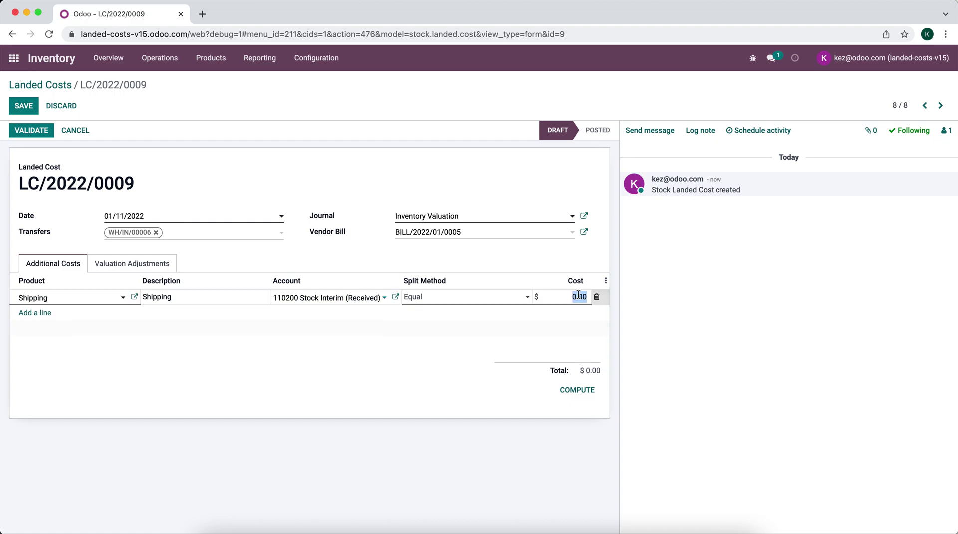
text(100)
click(543, 361)
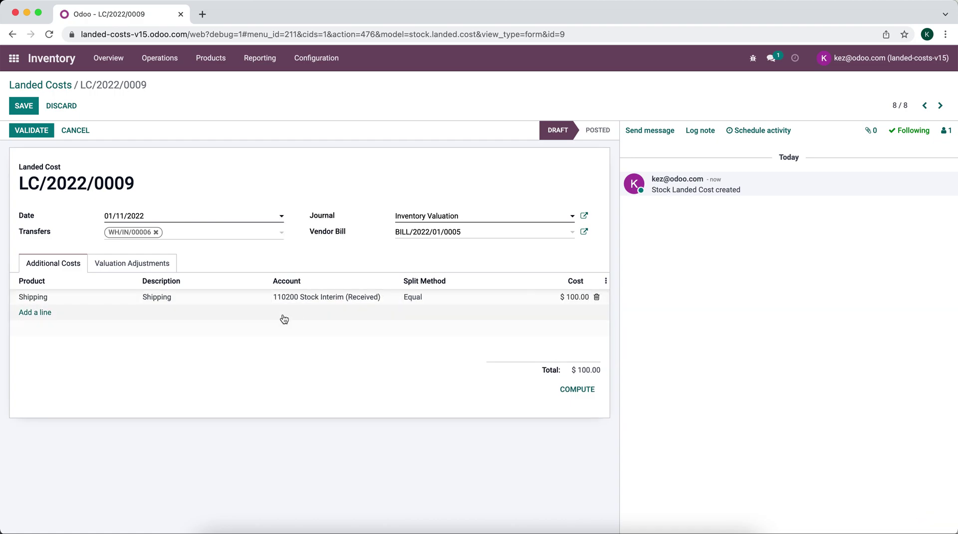
click(21, 107)
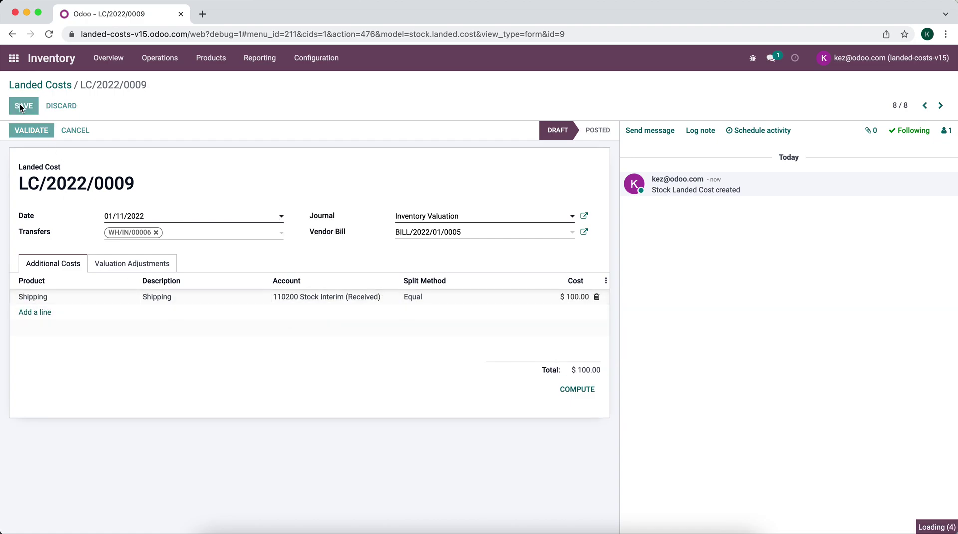
click(31, 130)
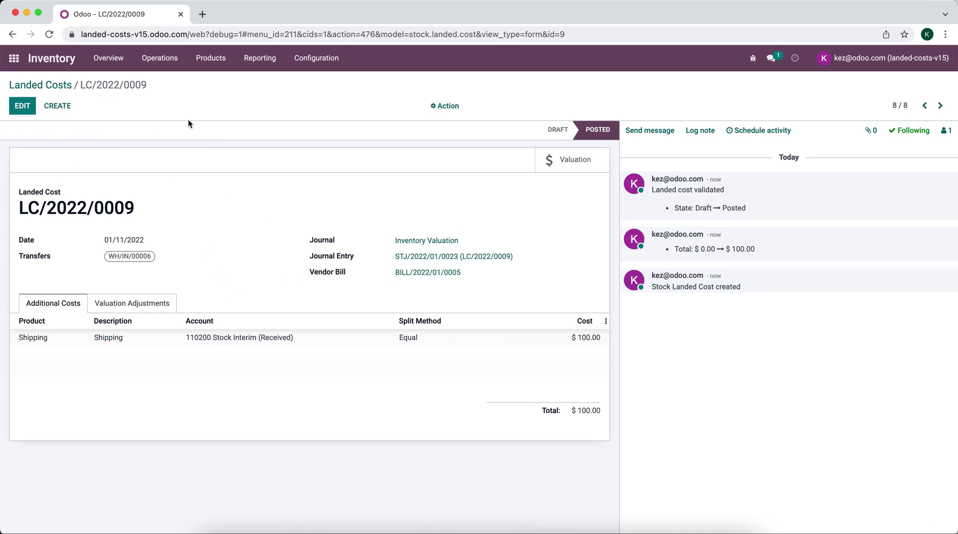
Review the valuation adjustments of landed cost LC/2022/0009 and open its stock valuation entries
click(199, 68)
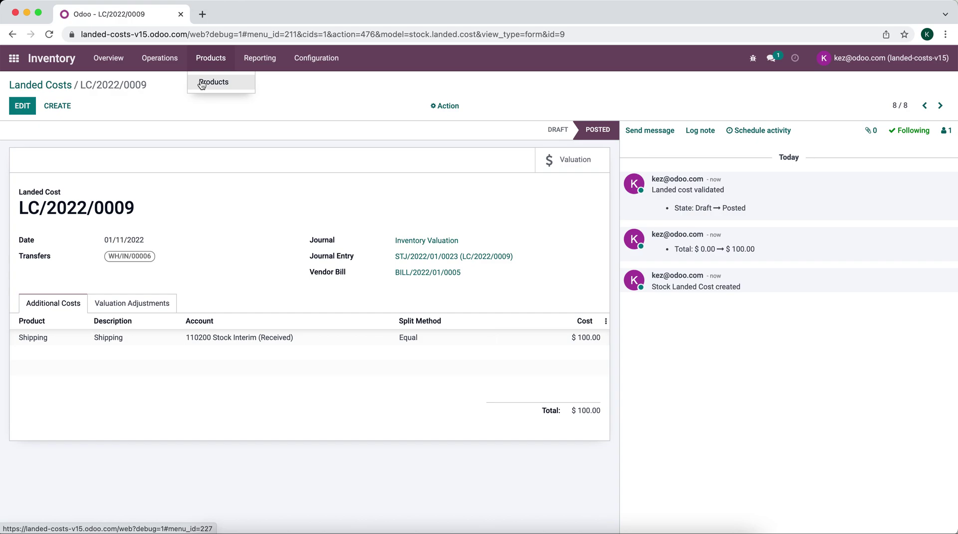
click(138, 305)
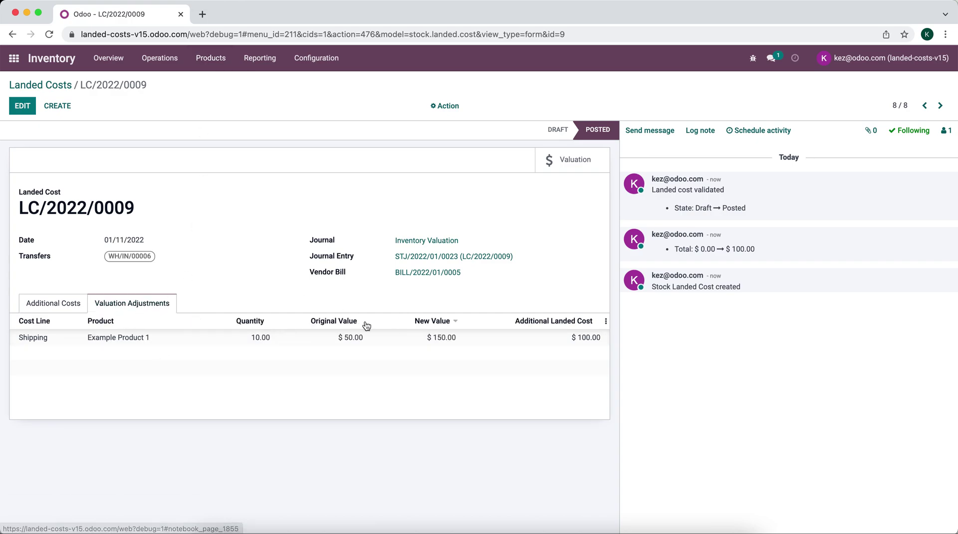
mouse_move(360, 340)
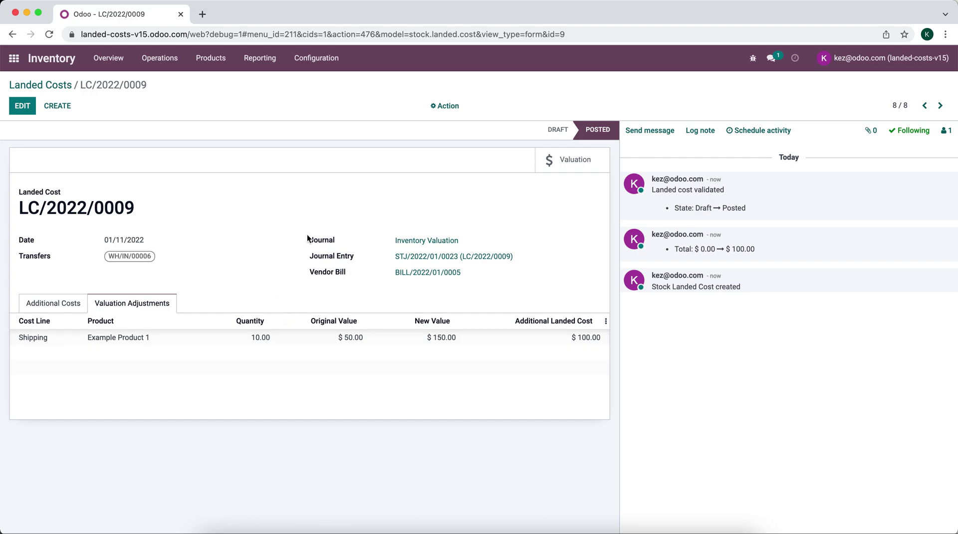
click(593, 170)
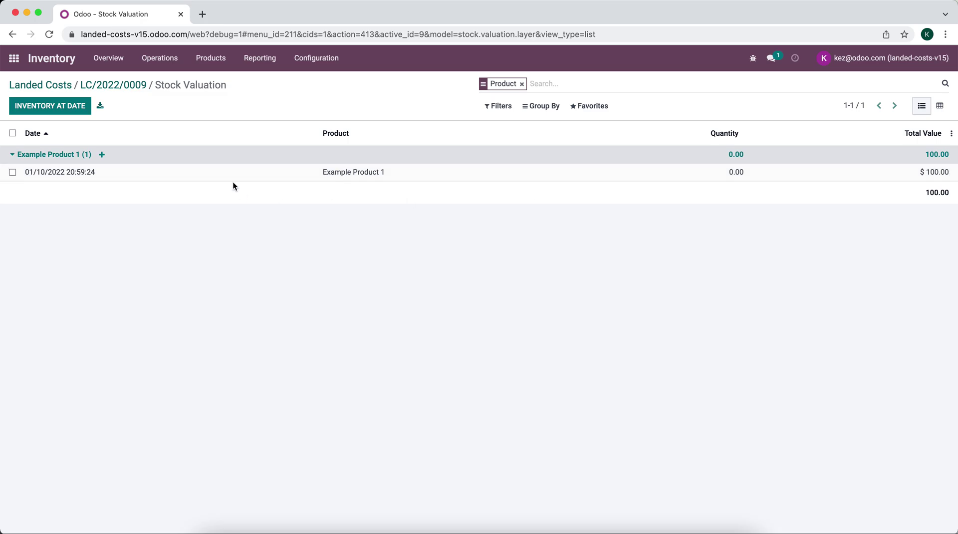
Open Example Product 1 from the Inventory product list to check its cost, and return to the list
click(219, 60)
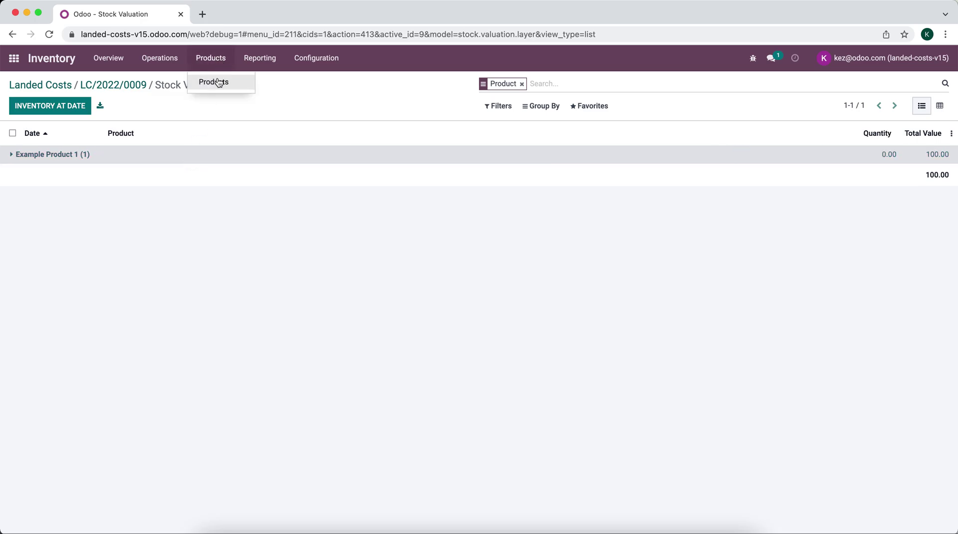
click(218, 79)
click(149, 153)
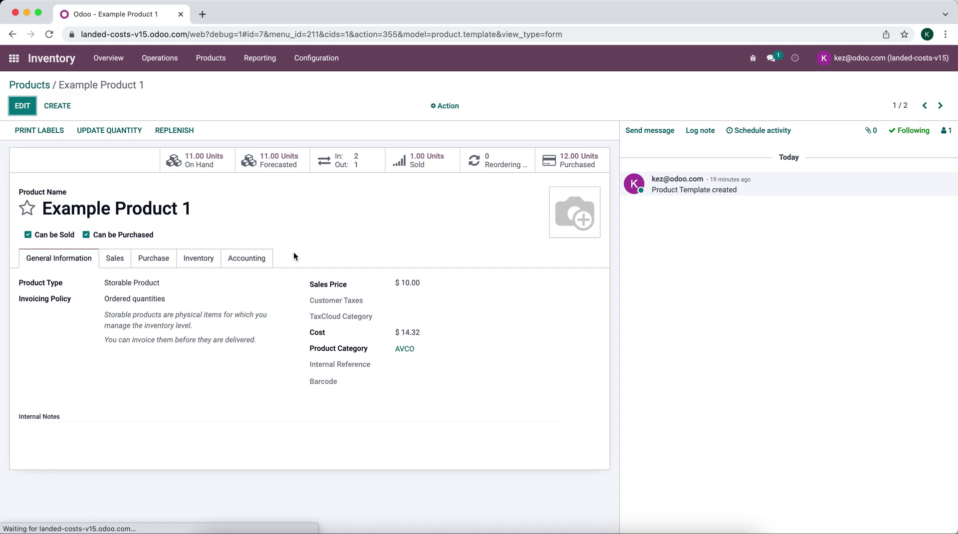
drag(428, 331, 370, 335)
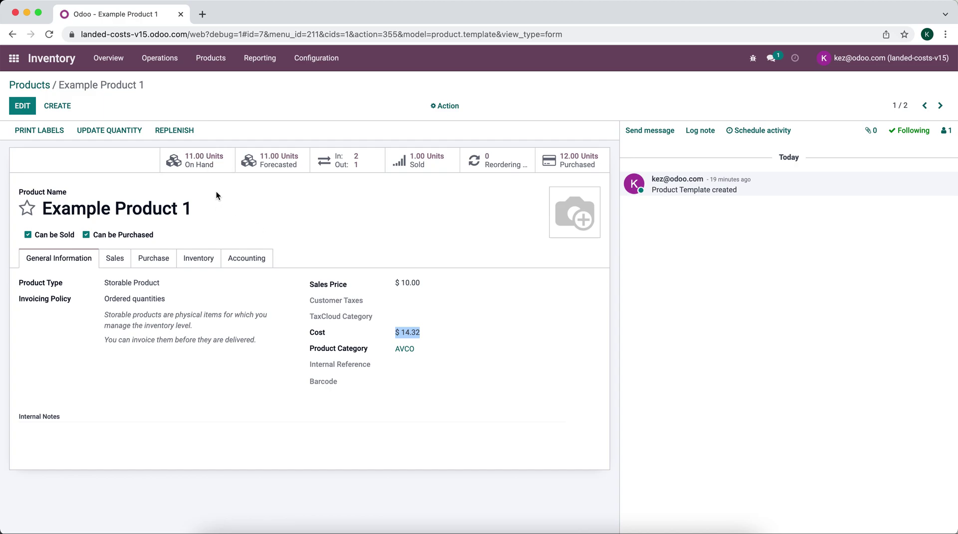
click(46, 87)
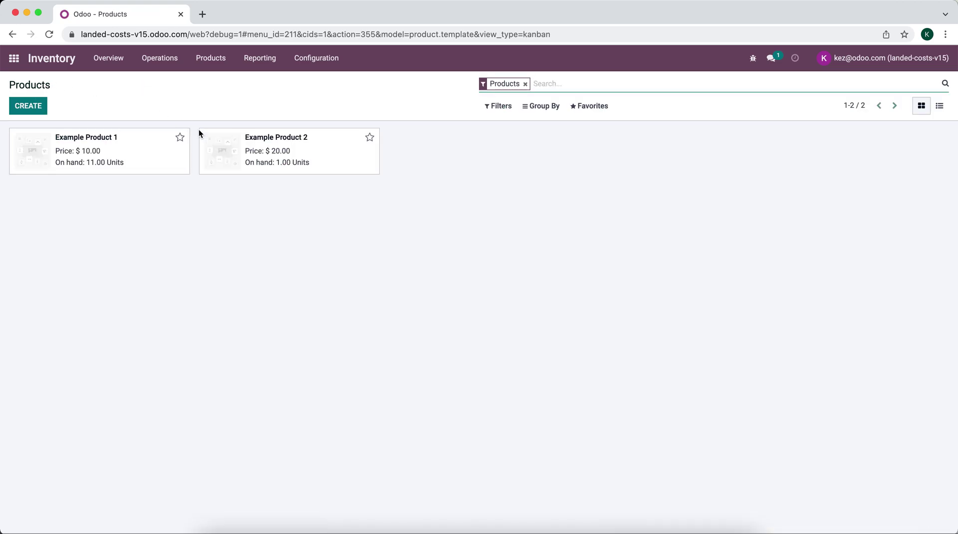
click(143, 167)
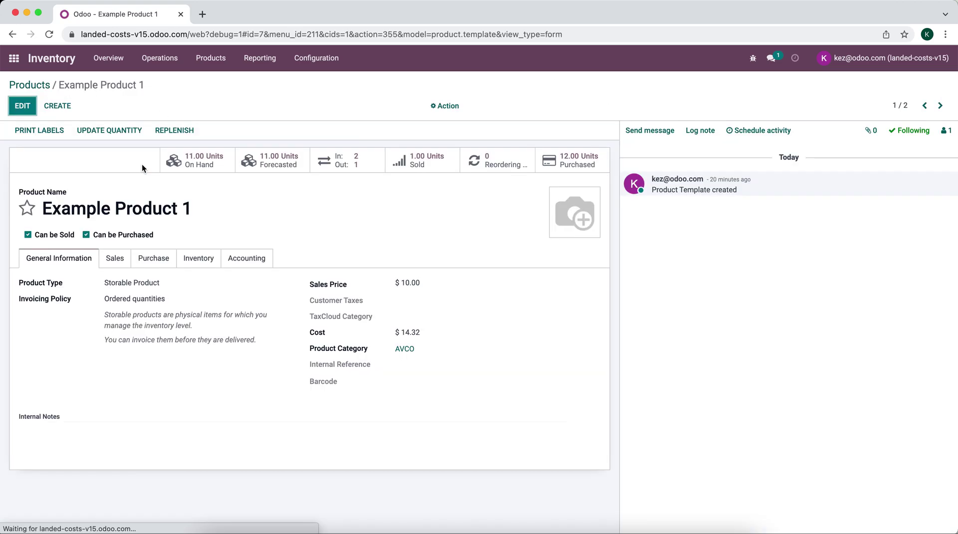
click(47, 85)
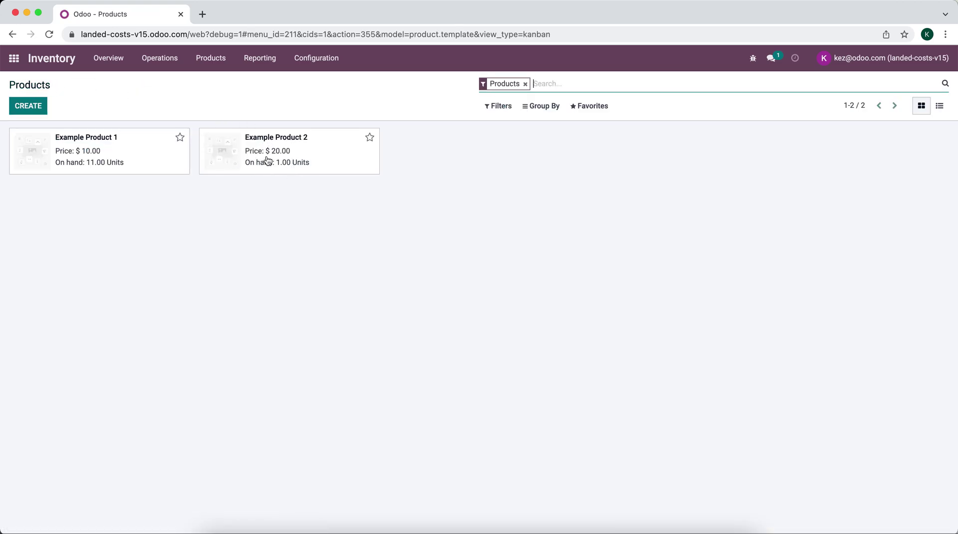
Switch to the Sales app, create a quotation for the existing customer with one unit of Example Product 2, and confirm it
click(14, 58)
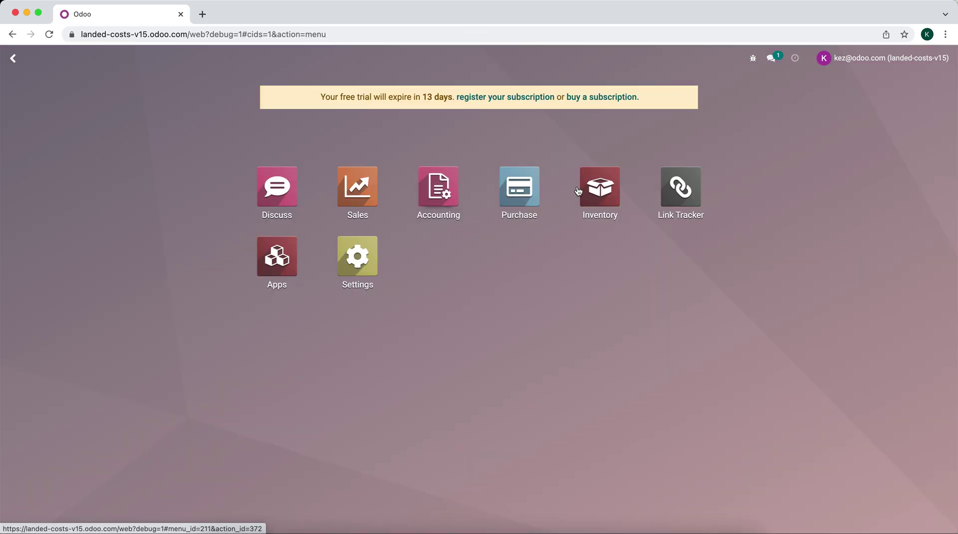
click(373, 190)
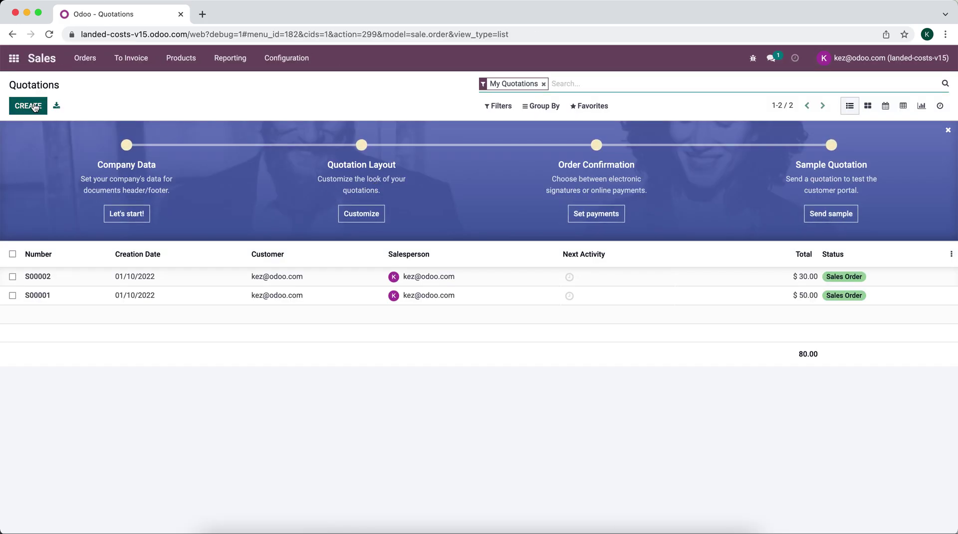
click(34, 107)
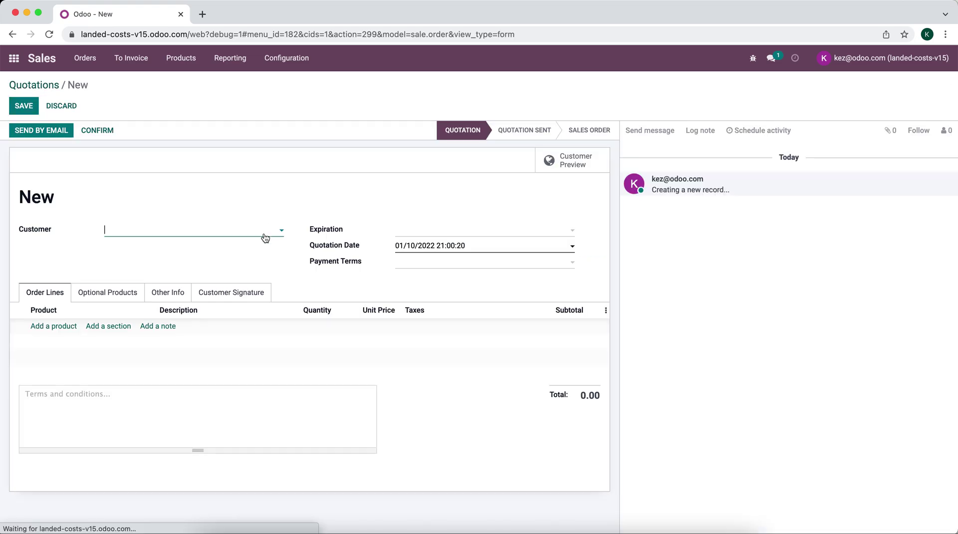
click(225, 233)
click(222, 247)
click(49, 326)
click(116, 333)
click(113, 359)
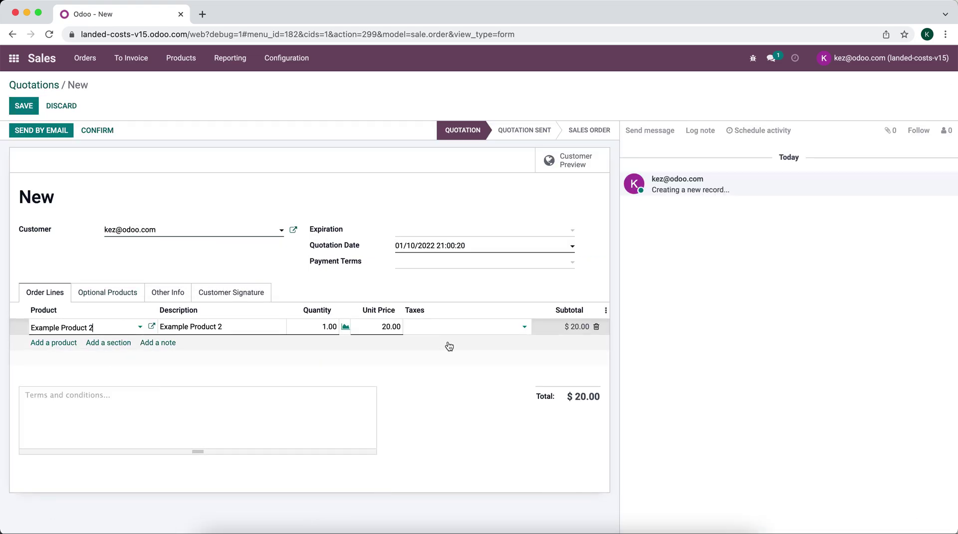
click(85, 131)
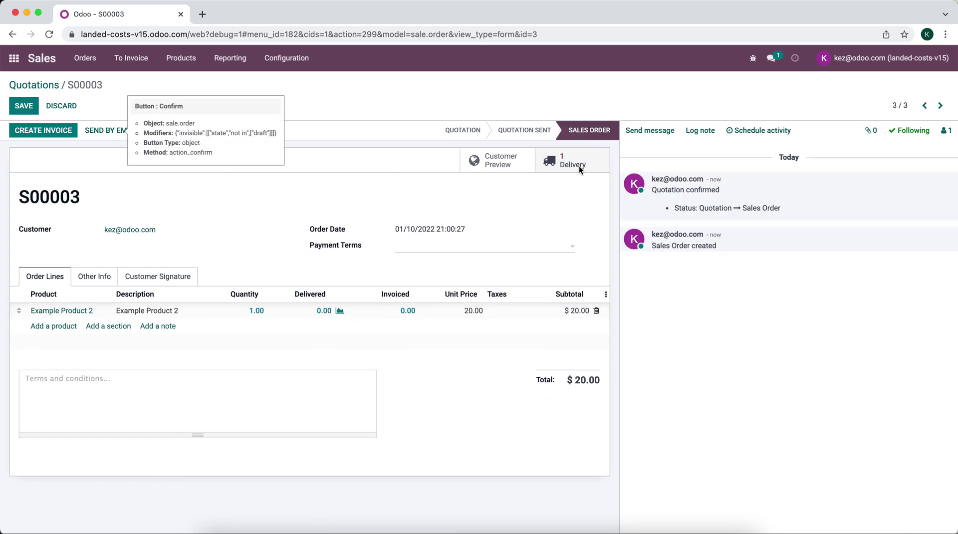
Open the sales order's delivery and validate it, processing all quantities as an immediate transfer
click(579, 166)
click(29, 127)
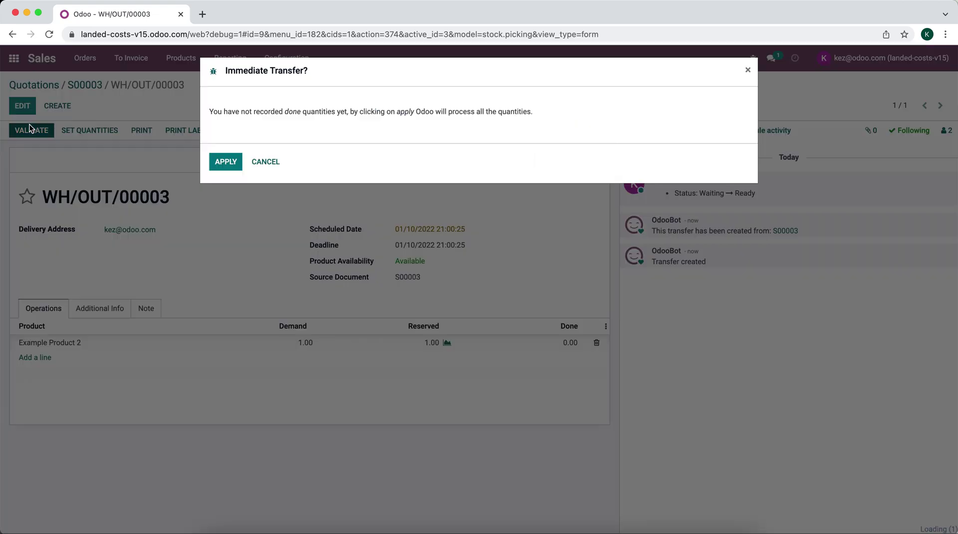
click(228, 164)
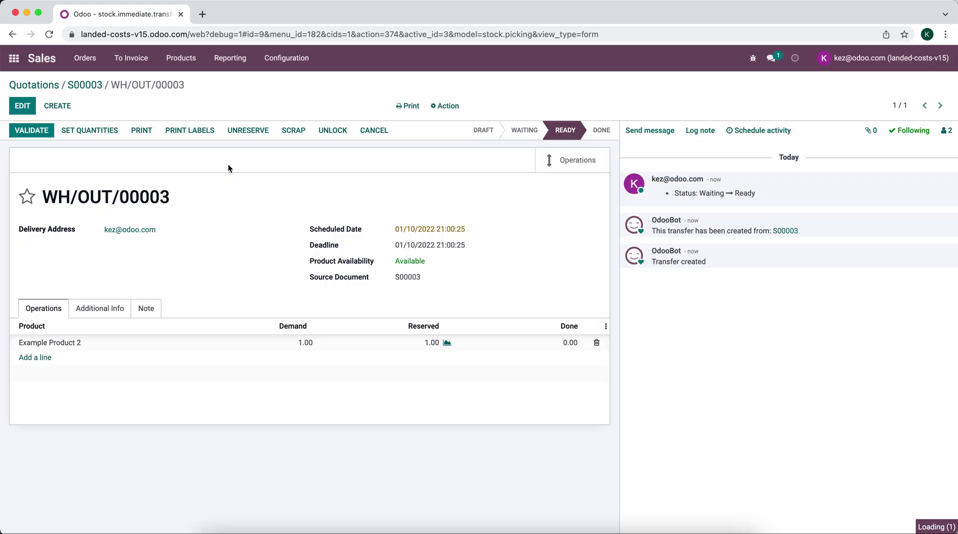
Open Example Product 2 from the Sales product list and check its cost after the delivery
click(175, 60)
click(178, 80)
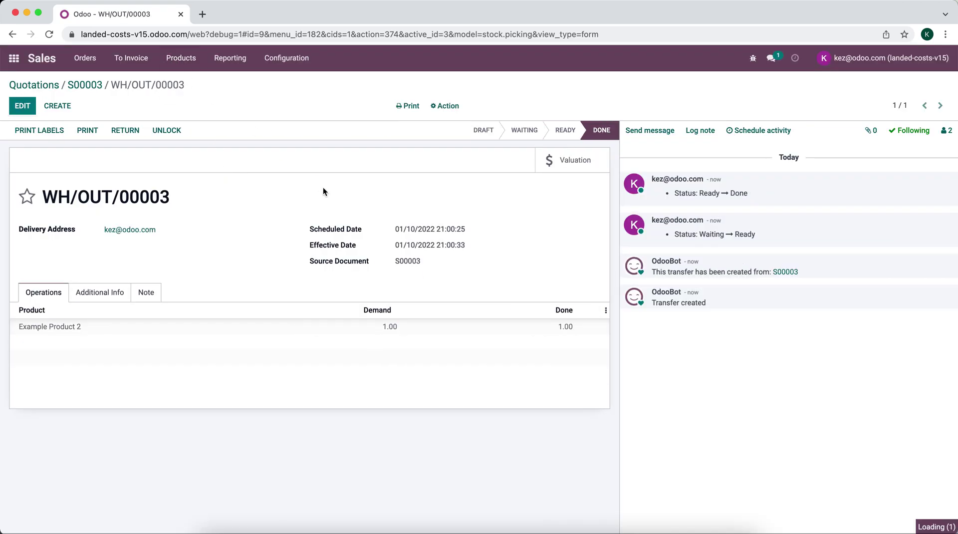
click(322, 145)
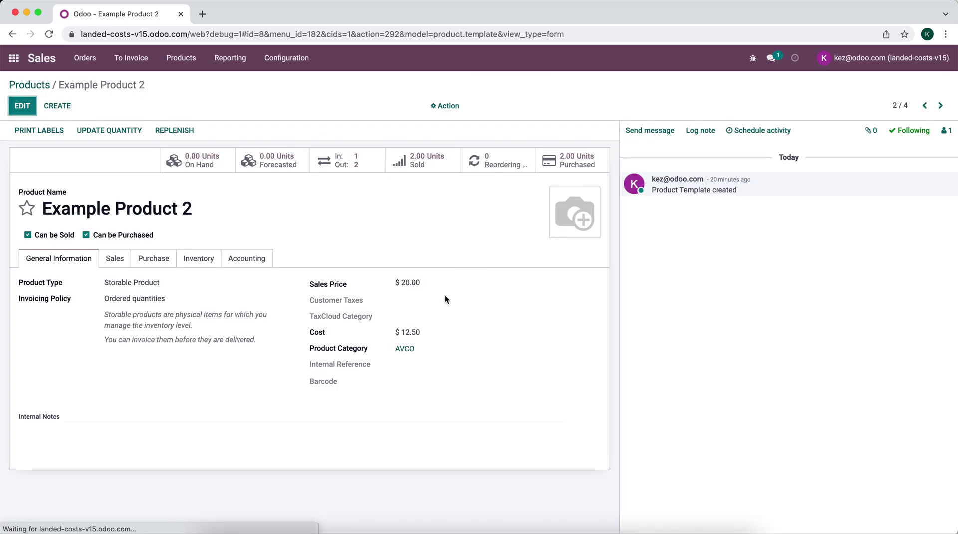
drag(312, 335, 310, 335)
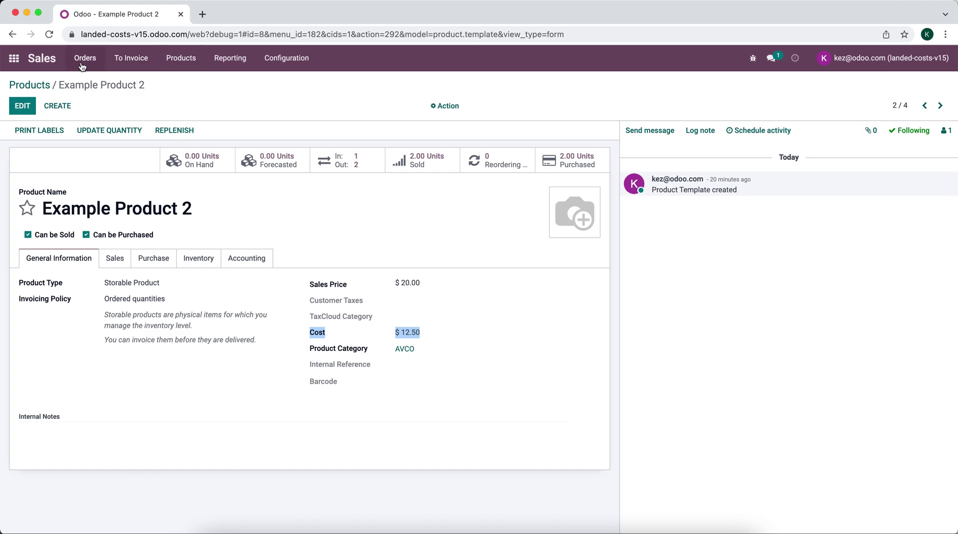
Switch to the Purchase app and create a request for quotation for the existing vendor with one unit of Example Product 2
click(14, 59)
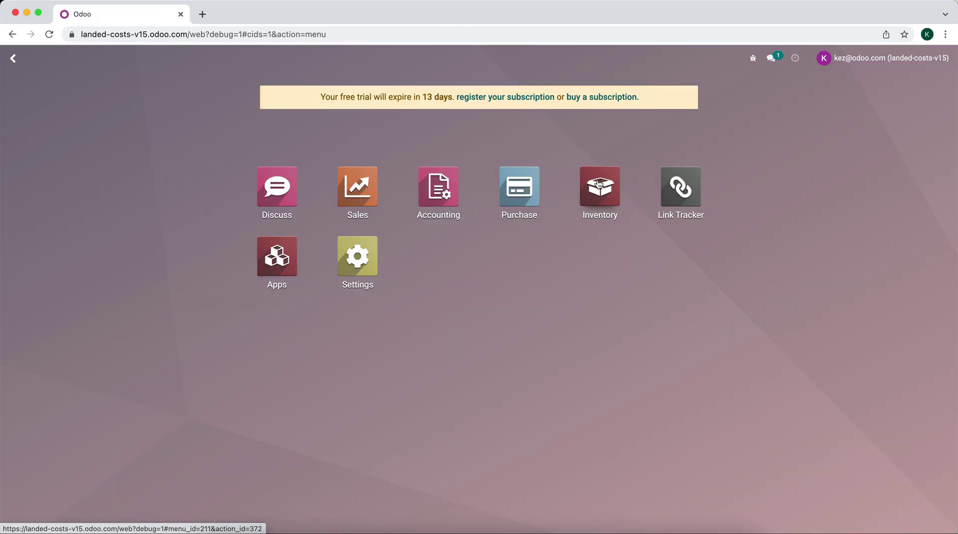
click(520, 192)
click(24, 105)
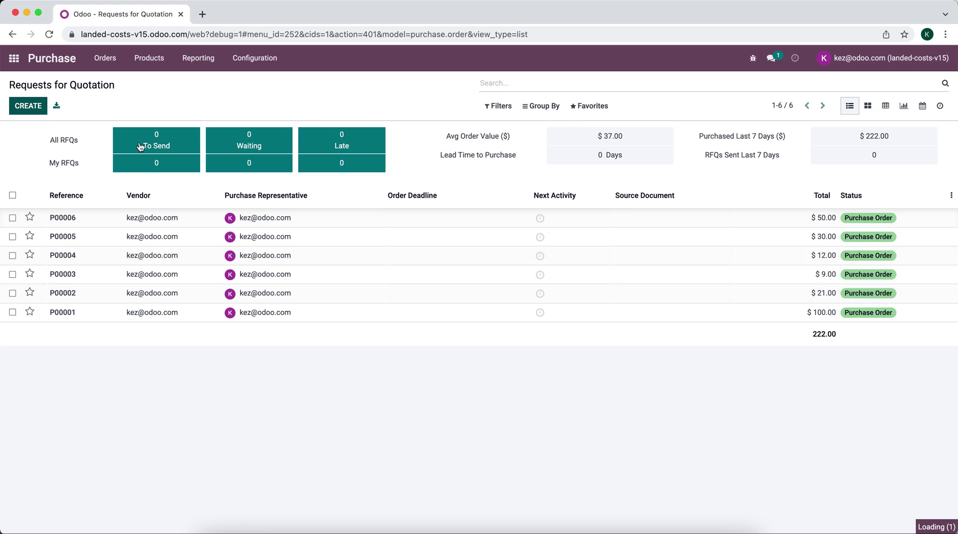
click(206, 215)
click(194, 233)
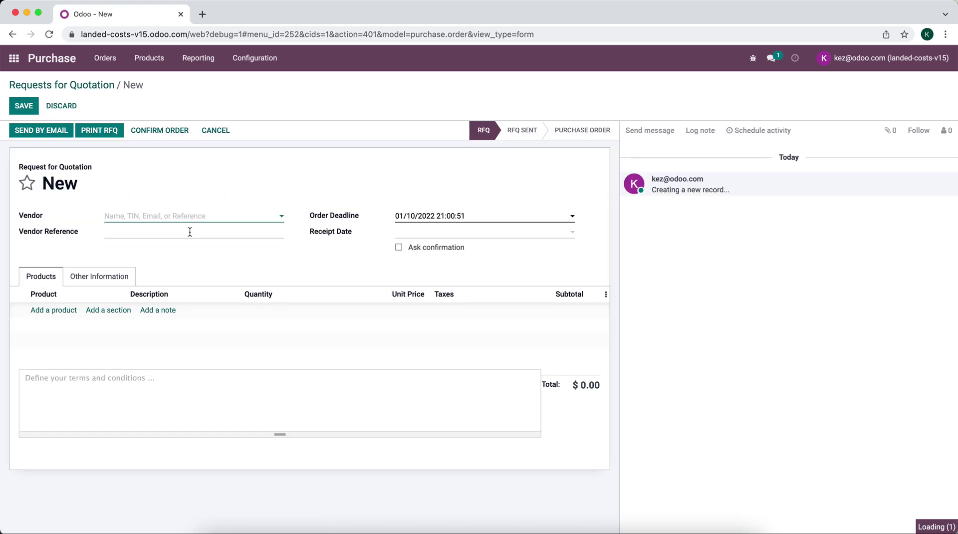
click(58, 311)
click(63, 312)
click(80, 342)
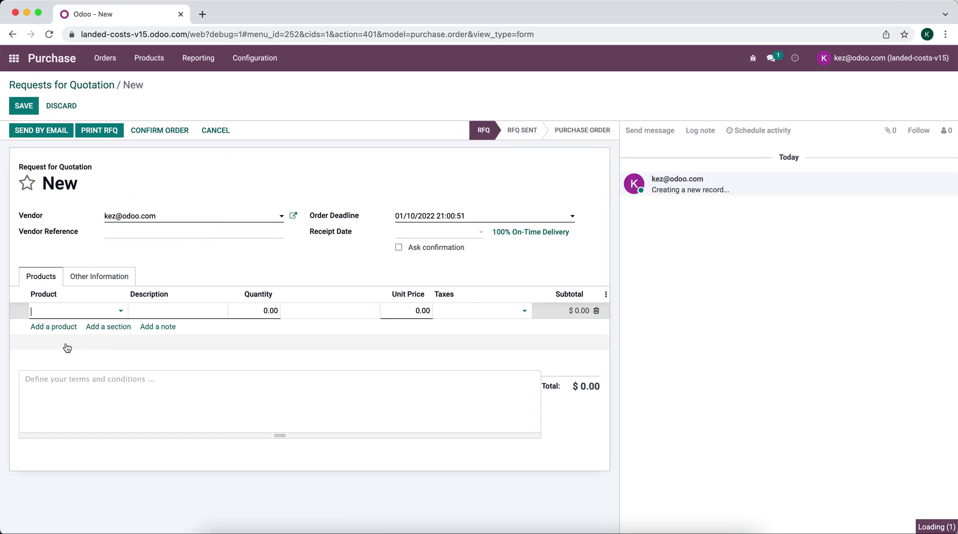
click(409, 310)
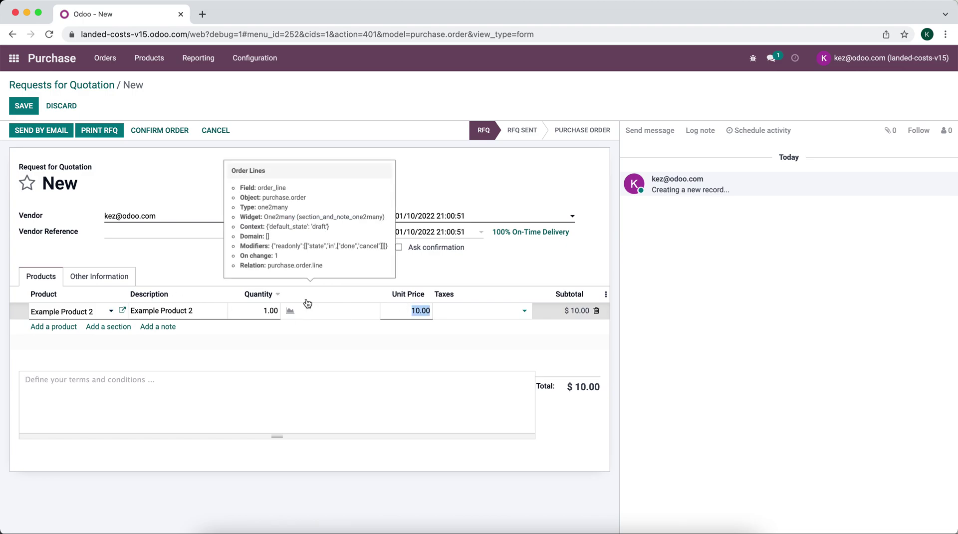
Check Example Product 2's vendor price and general cost details from the order line, and close the product record
click(122, 310)
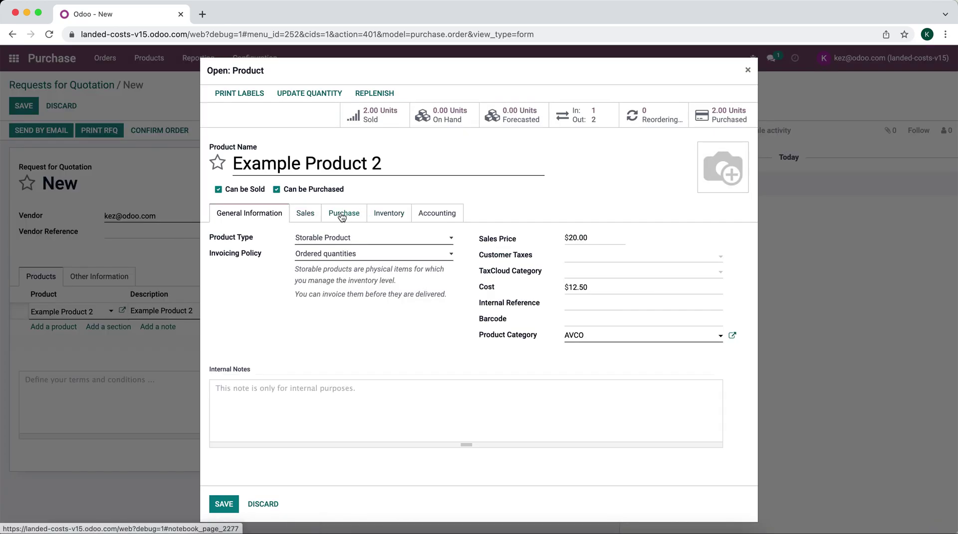
click(342, 213)
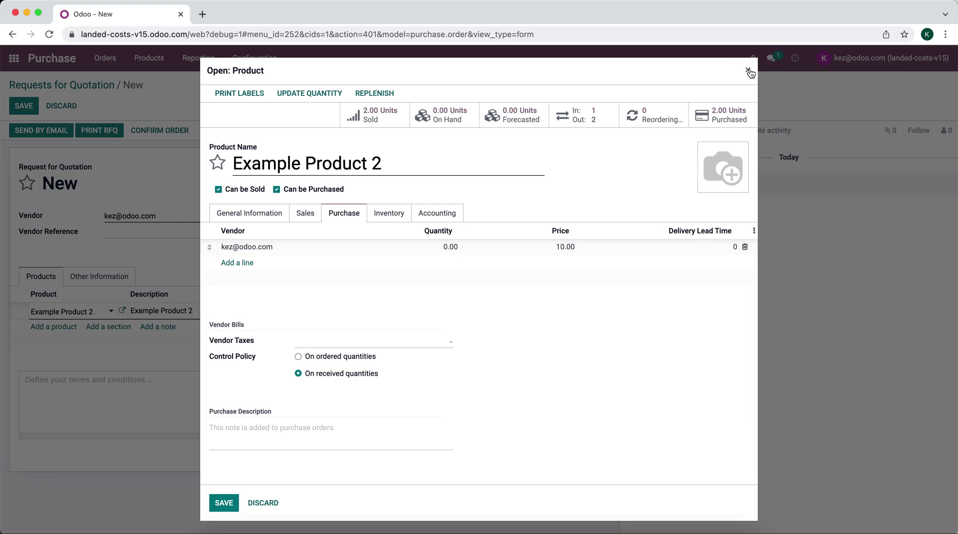
click(253, 220)
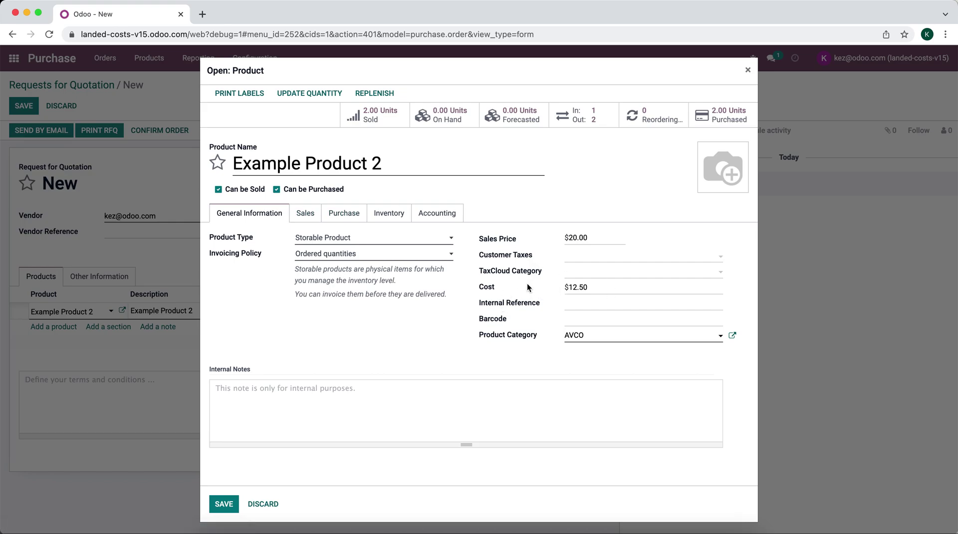
click(747, 72)
Confirm the purchase order for Example Product 2 and receive it, processing all quantities as an immediate transfer
click(394, 310)
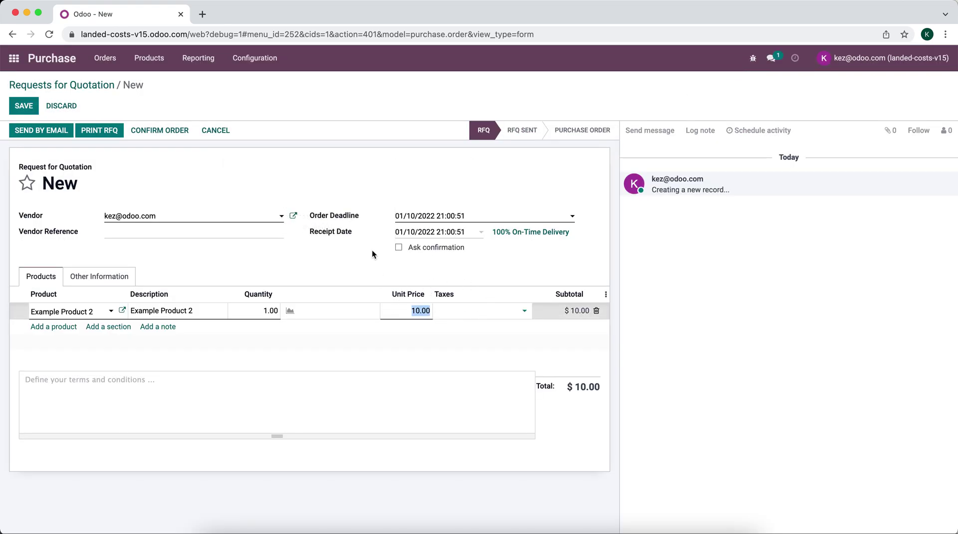
click(363, 259)
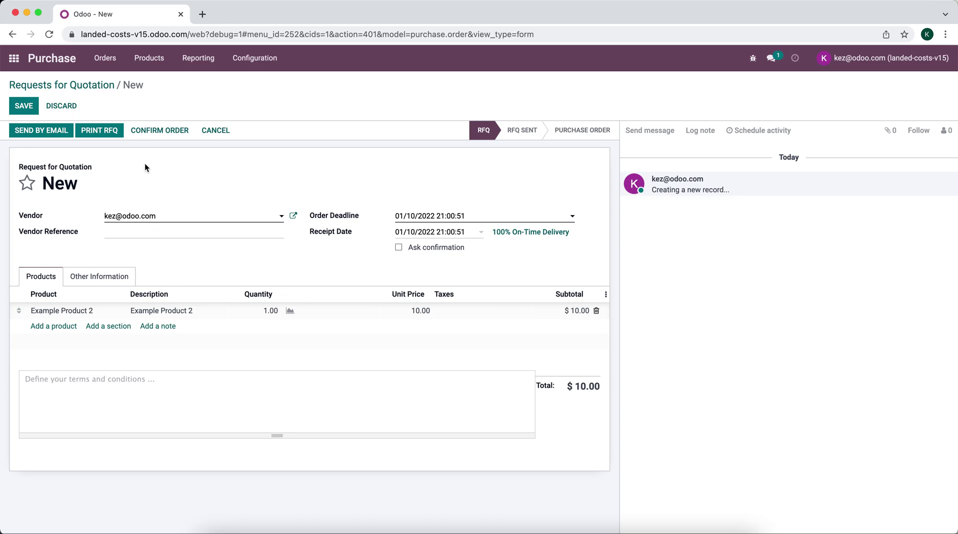
click(141, 131)
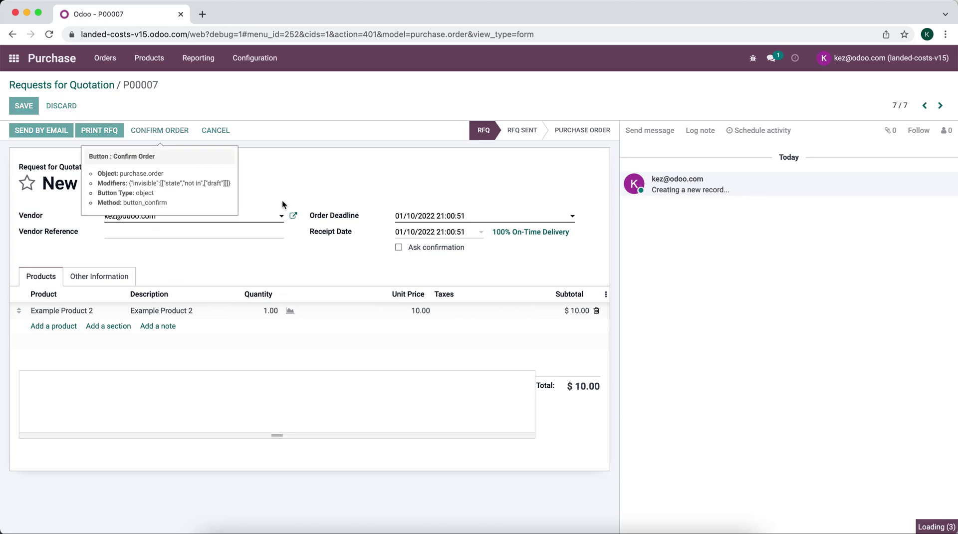
click(587, 165)
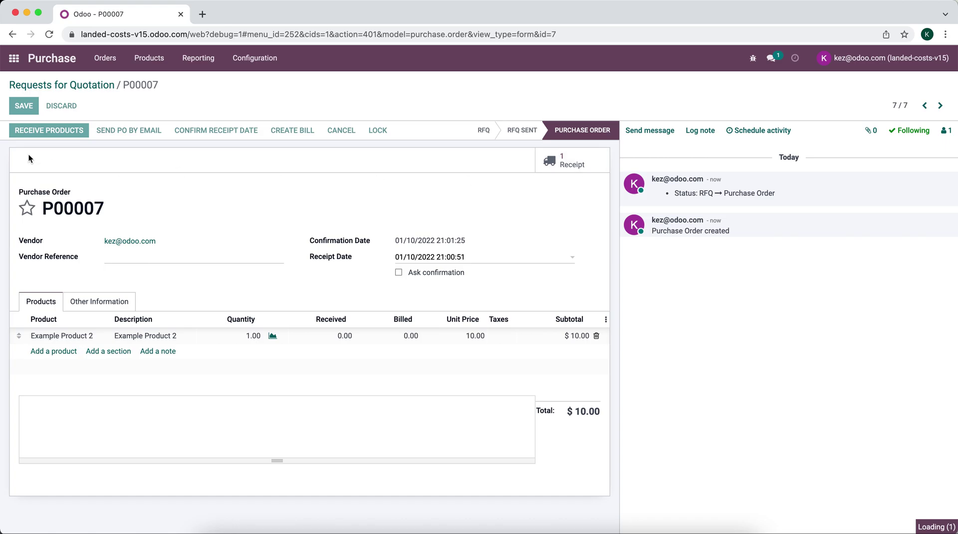
click(42, 134)
click(213, 159)
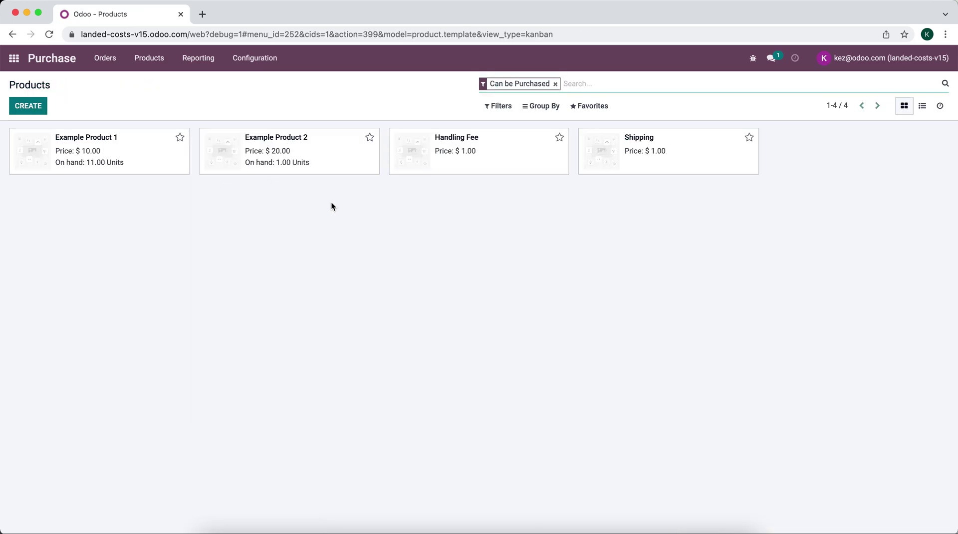
Open Example Product 2 from the purchasable products, check its cost after the receipt, and return to the app overview
click(272, 160)
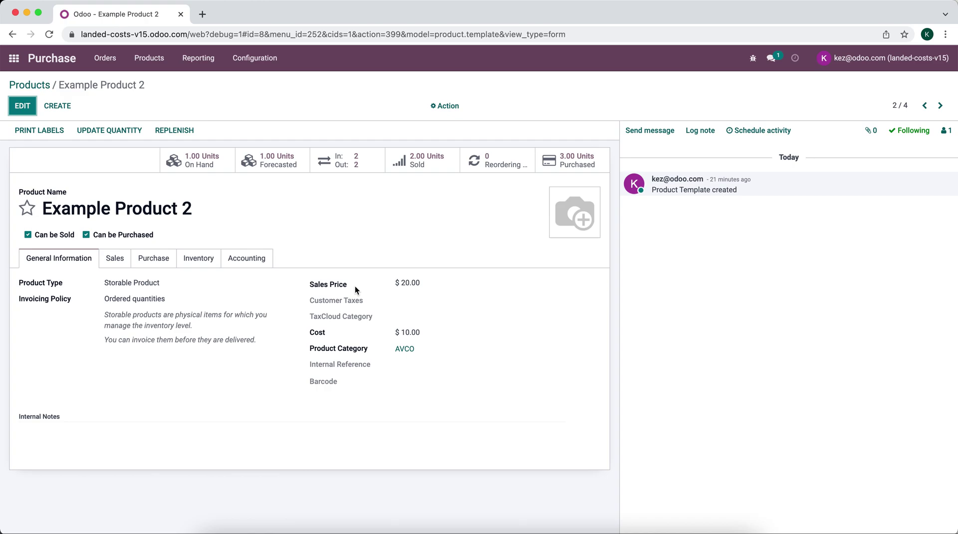
mouse_move(324, 284)
click(14, 58)
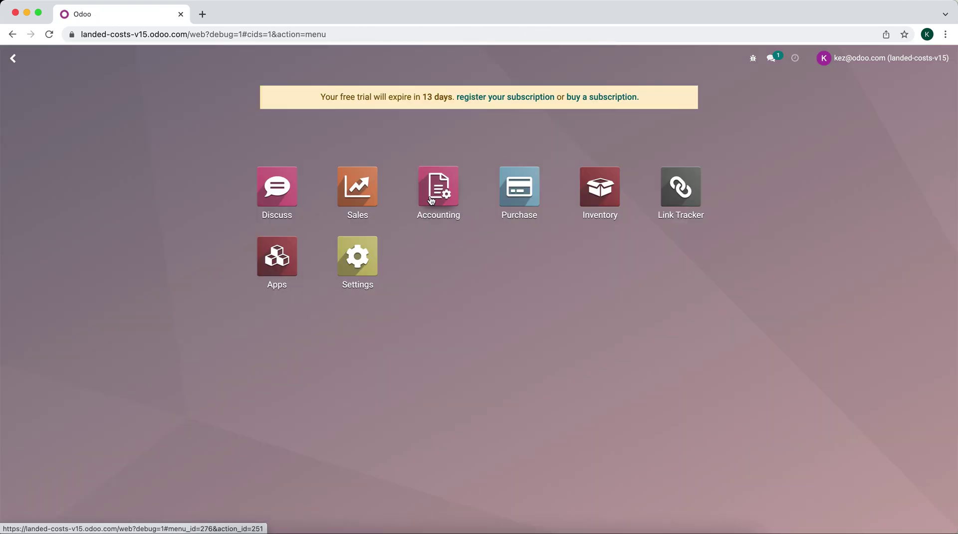
Switch to the Sales app and create a quotation for the existing customer with one unit of Example Product 2
click(344, 202)
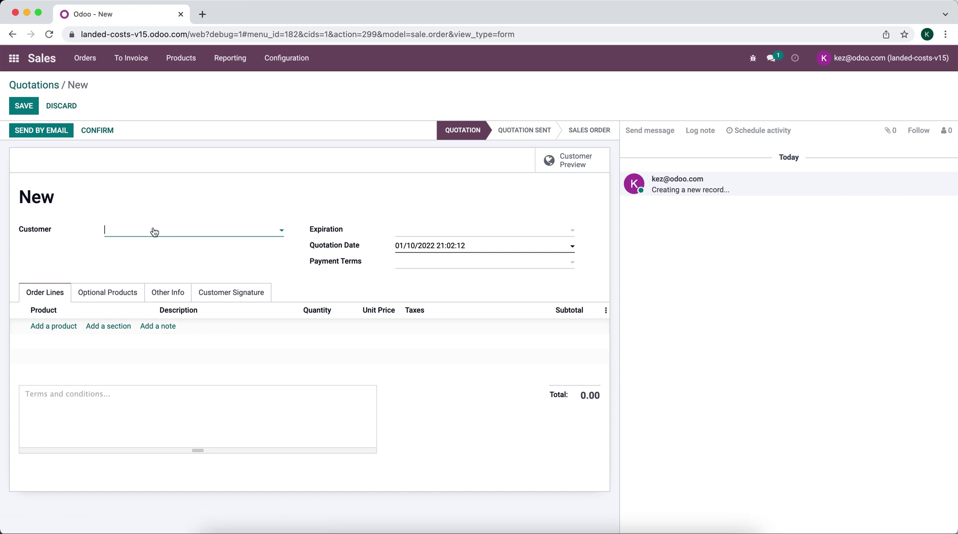
click(150, 230)
click(134, 248)
click(63, 326)
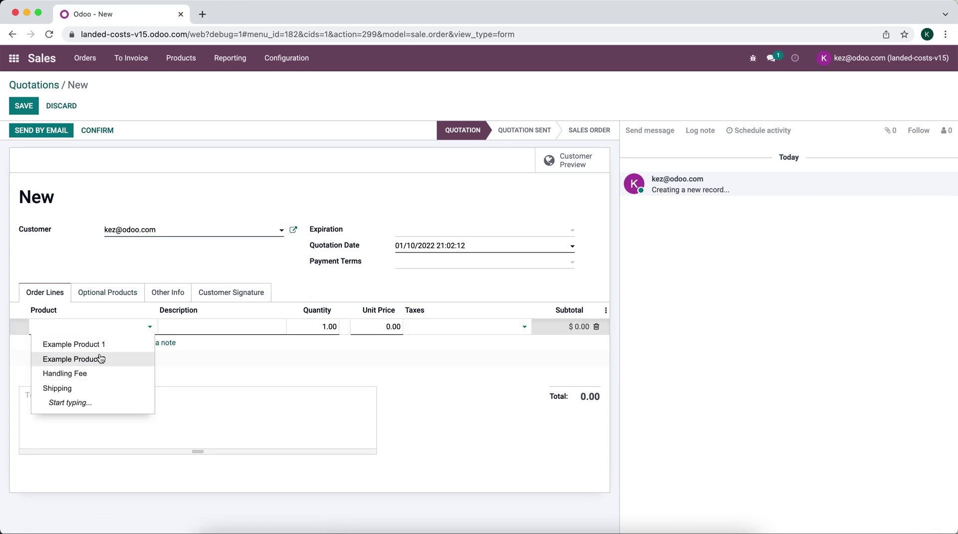
click(100, 359)
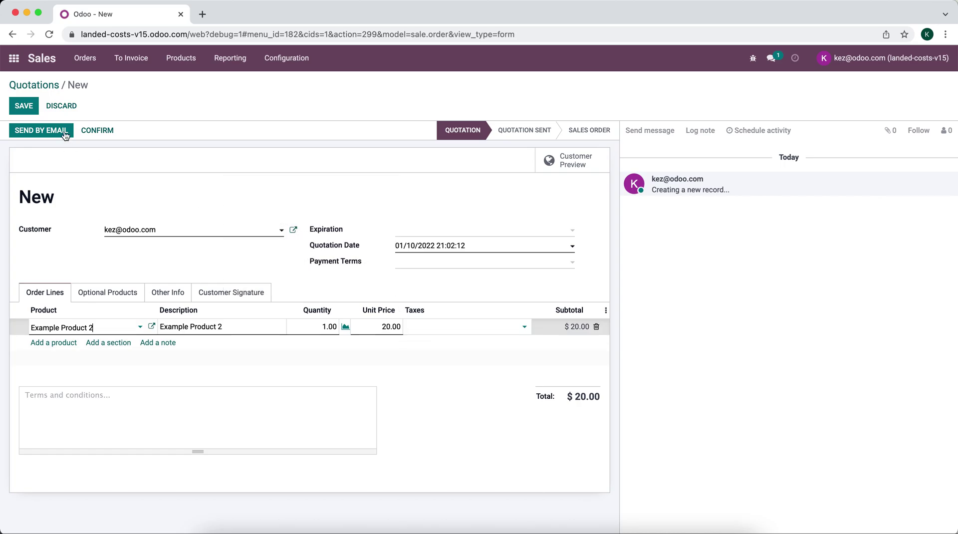
Confirm the sales order for Example Product 2 and deliver it, processing all quantities as an immediate transfer
click(88, 129)
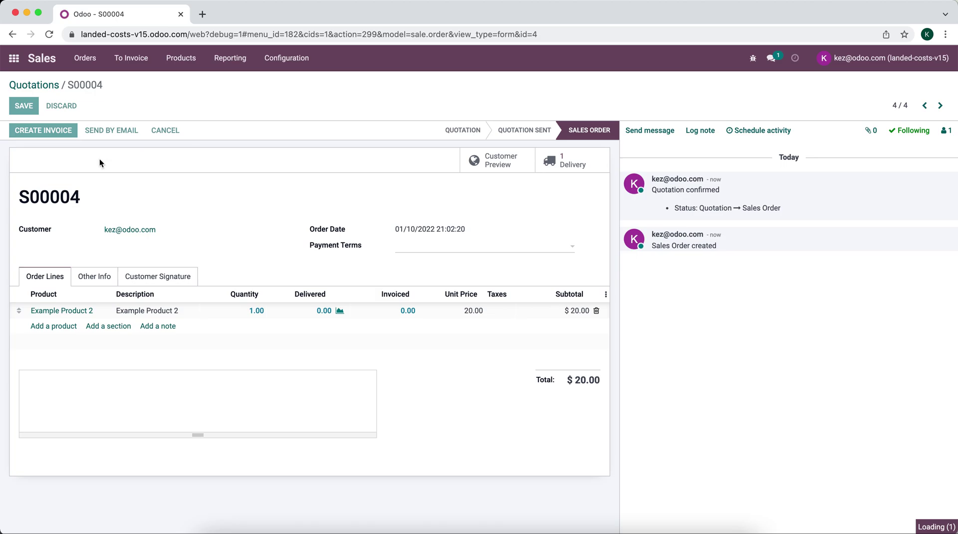
click(558, 160)
click(43, 129)
click(227, 161)
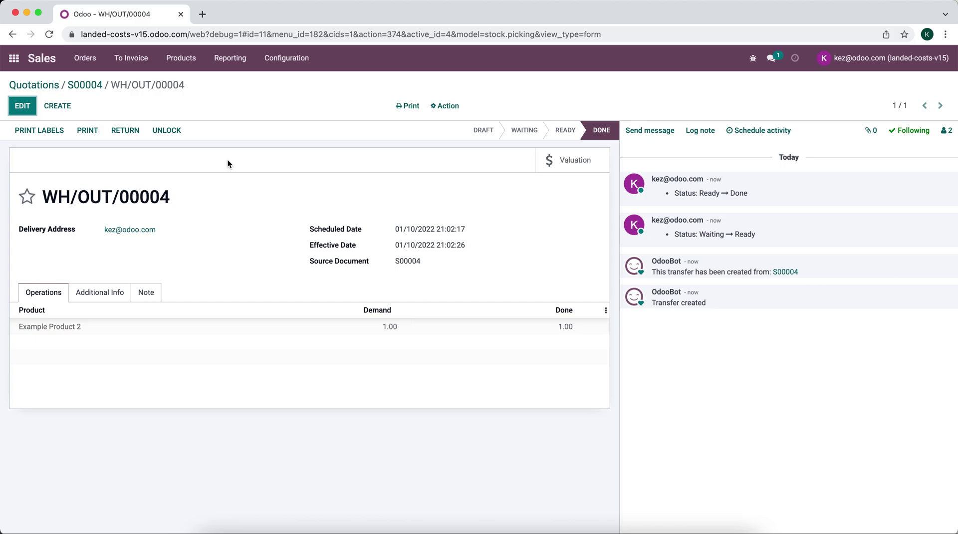
Check the on-hand quantity of Example Product 2 in the list of sellable products
click(188, 59)
click(189, 82)
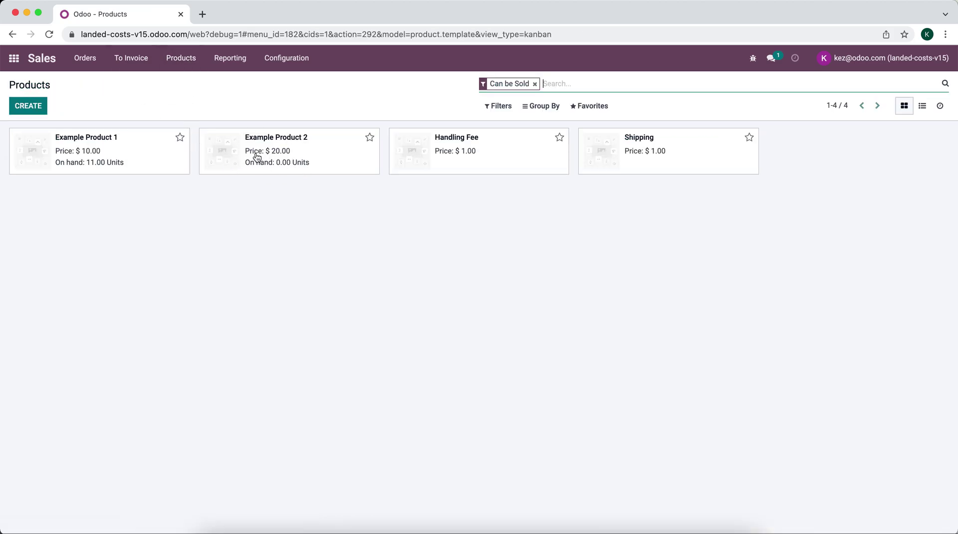
click(223, 61)
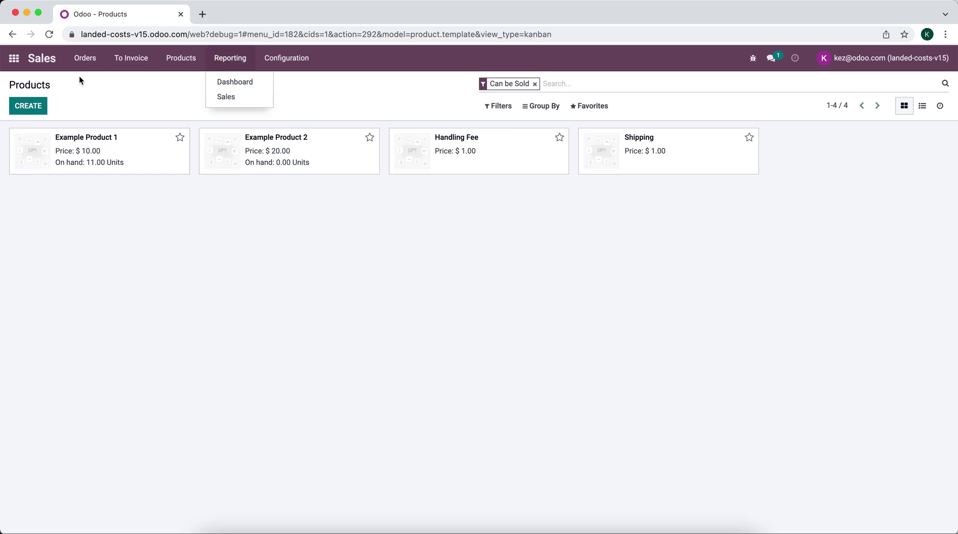
Switch to the Inventory app and create a landed cost record applied to the receipt transfer WH/IN/00007
click(14, 58)
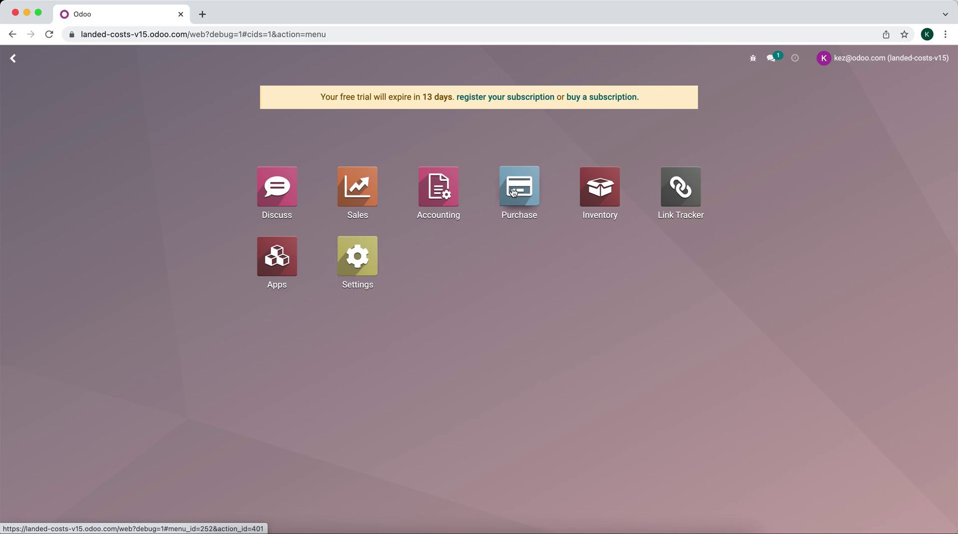
click(580, 185)
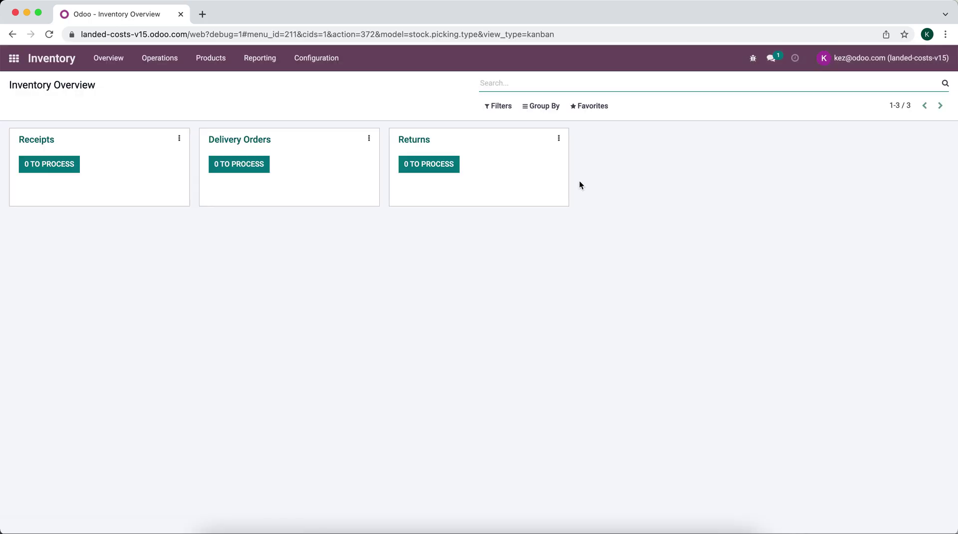
click(159, 65)
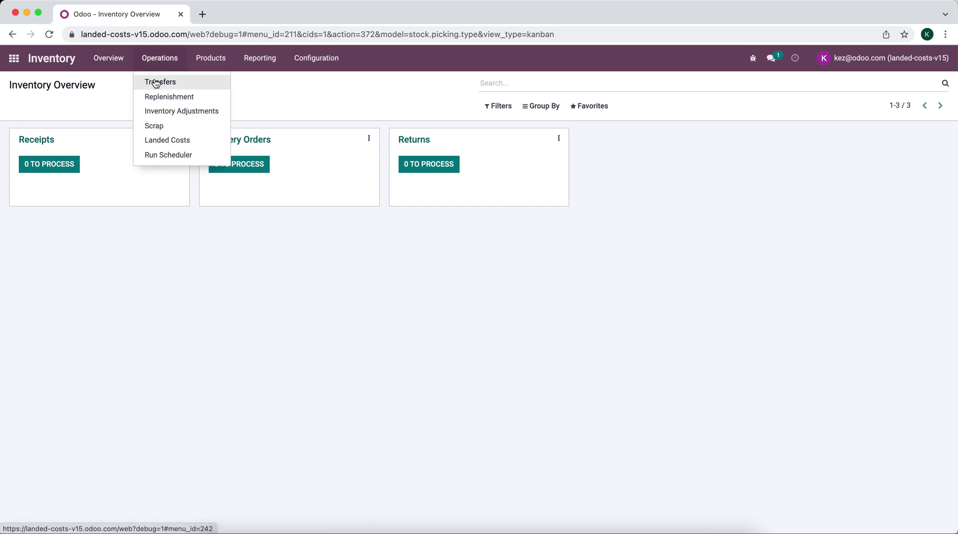
click(168, 141)
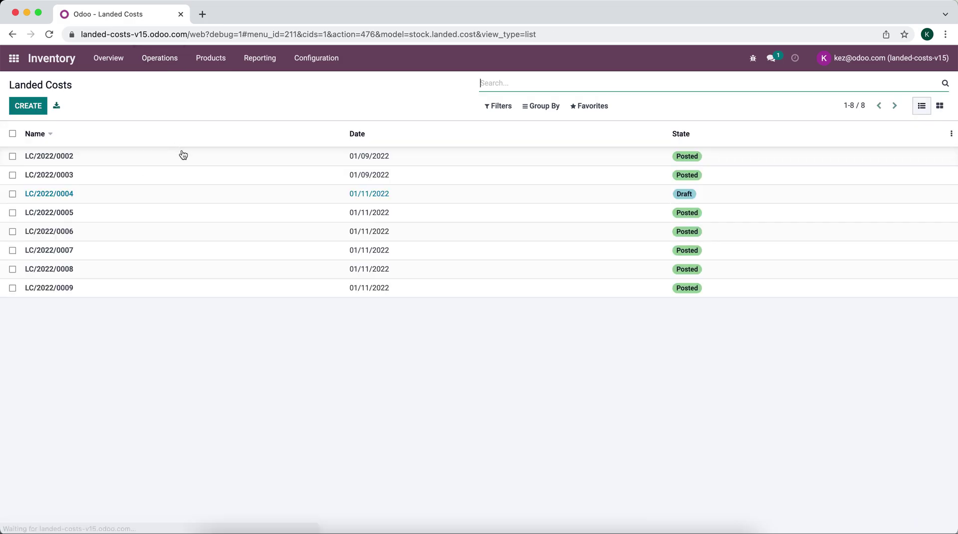
click(23, 106)
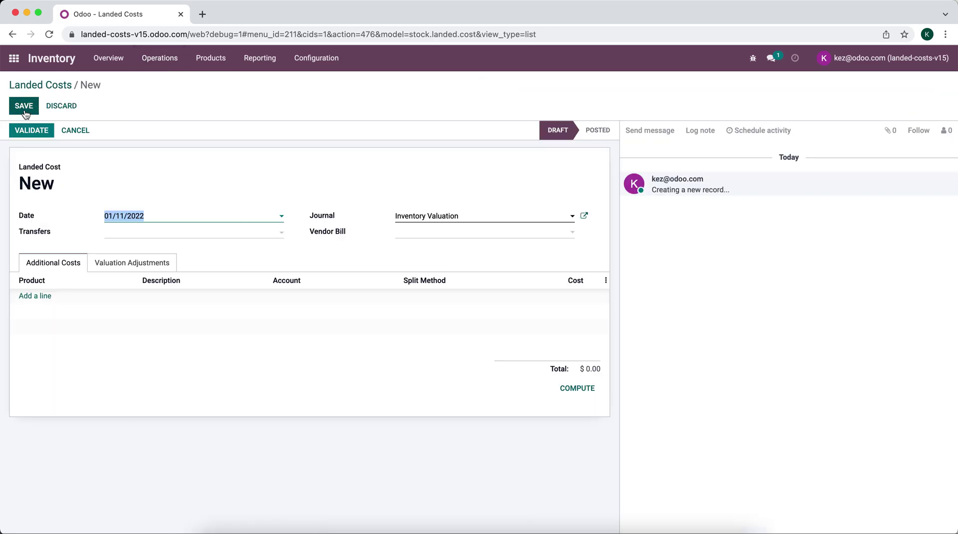
click(140, 232)
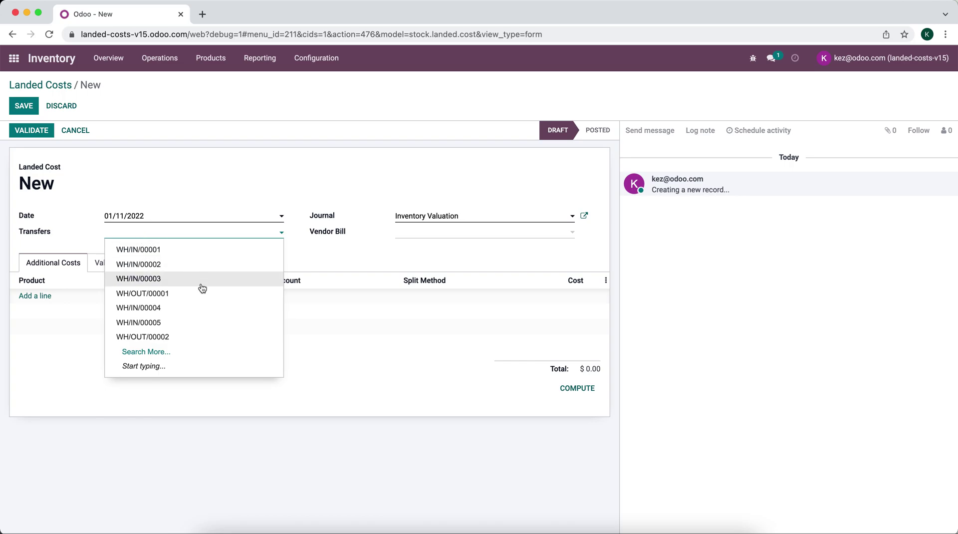
click(199, 351)
click(262, 147)
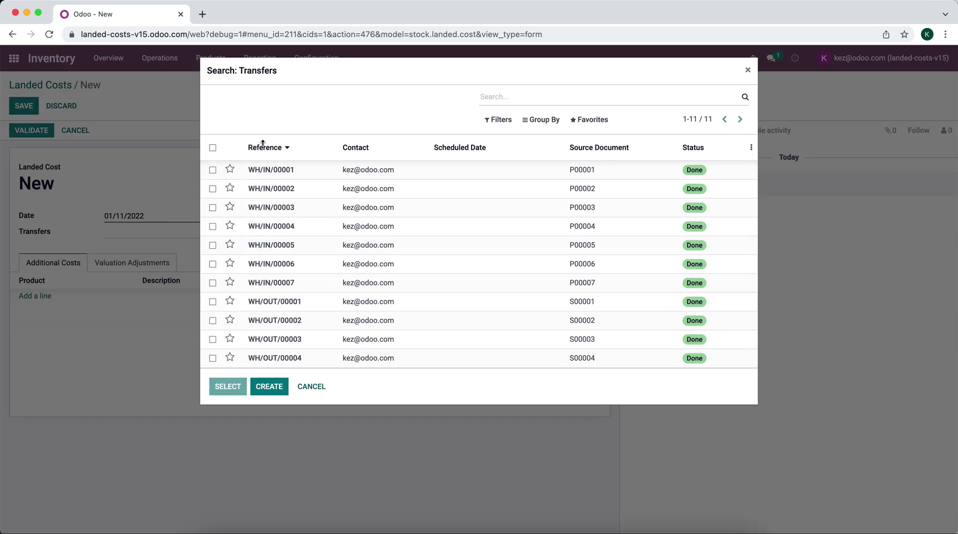
click(303, 282)
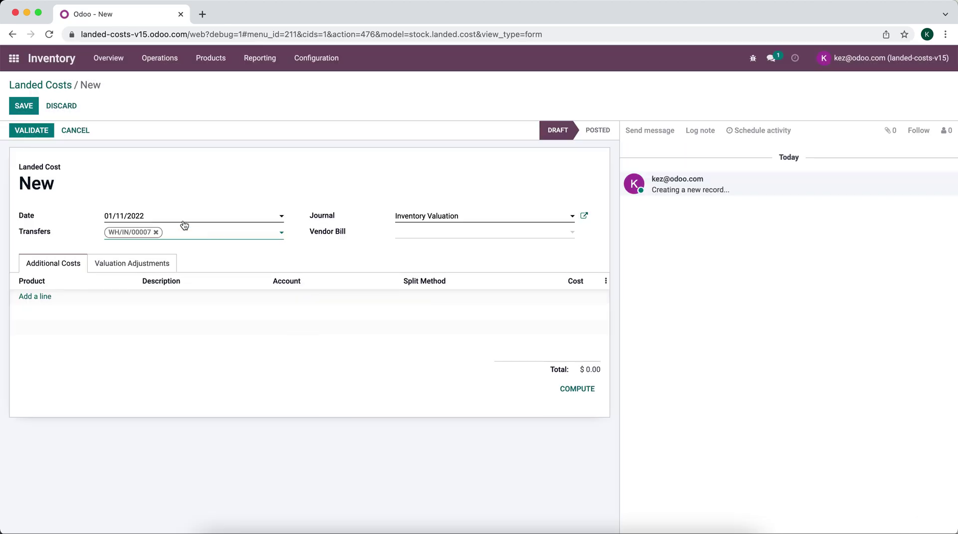
Add a Shipping line to the landed cost with an equal split and a cost of $101.50
click(40, 296)
click(61, 300)
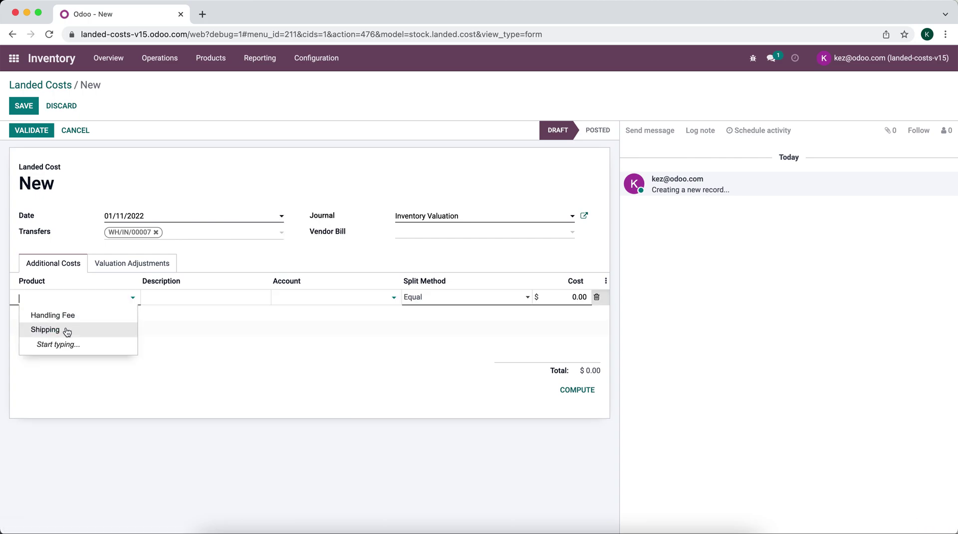
click(71, 322)
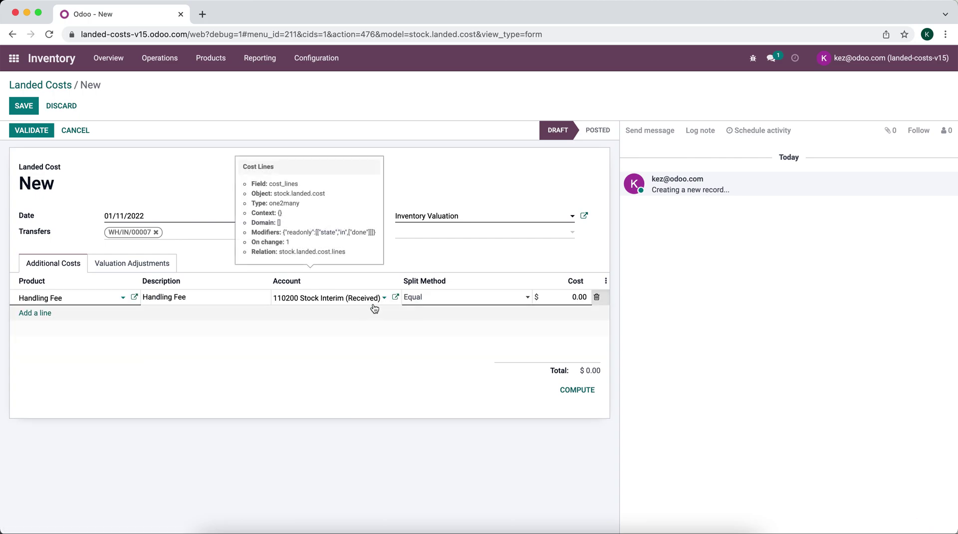
click(70, 297)
click(72, 328)
click(557, 295)
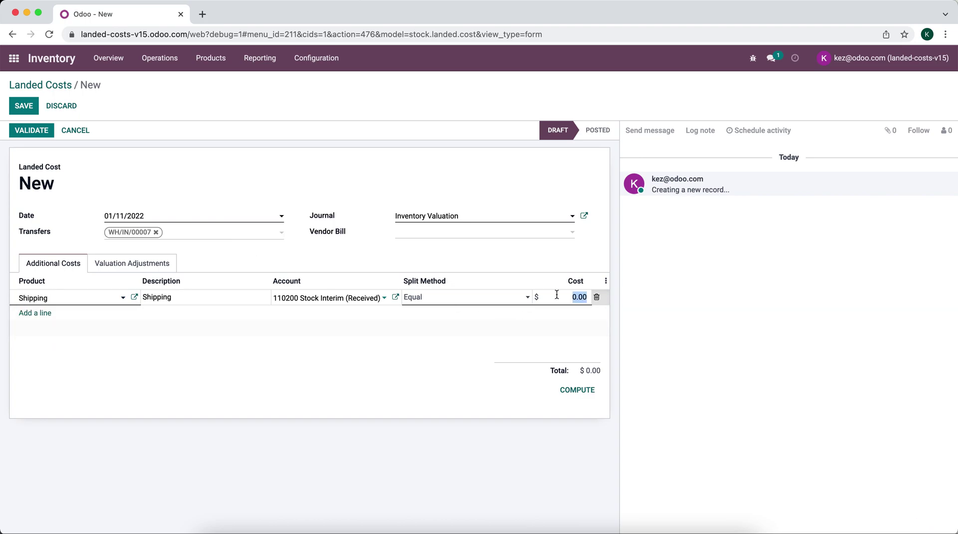
text(1)
click(446, 418)
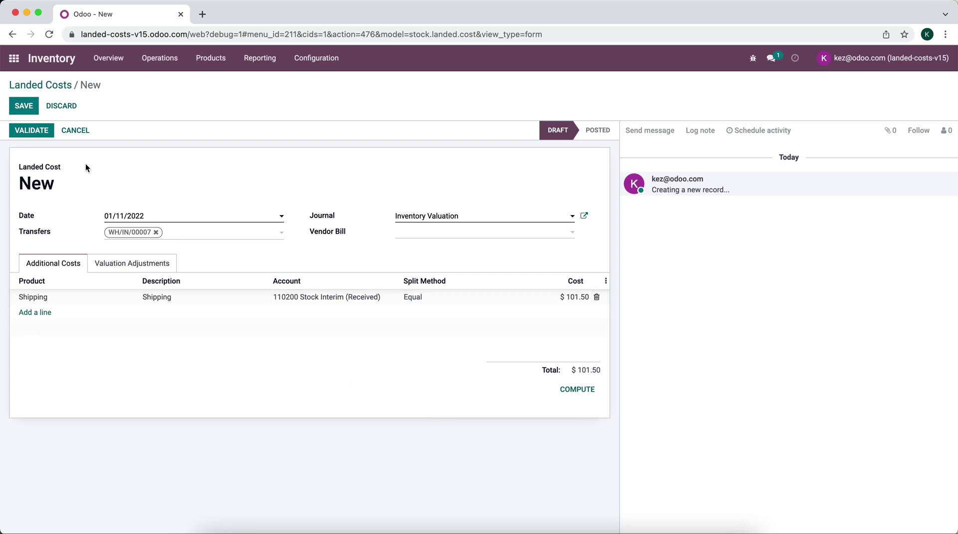
Validate the landed cost and review its valuation adjustments and additional costs
click(41, 132)
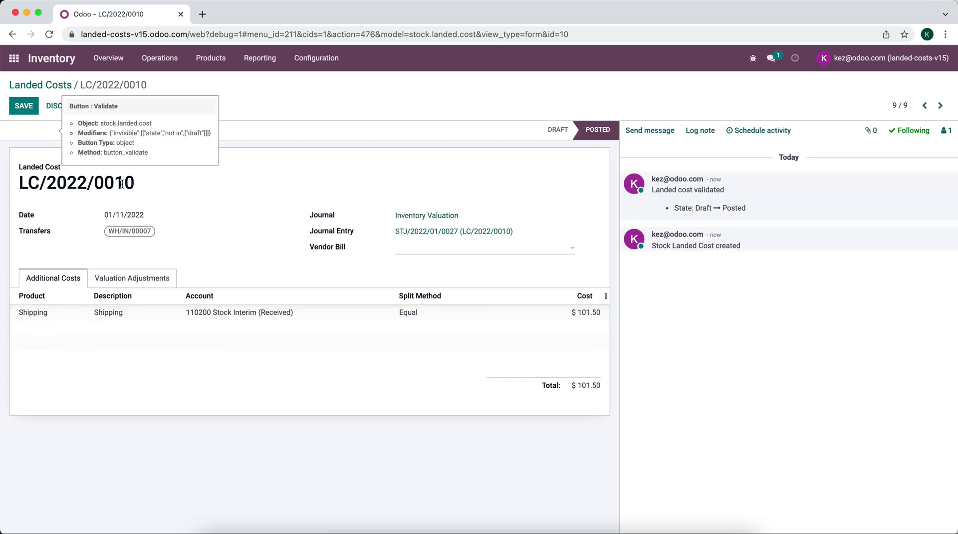
click(136, 278)
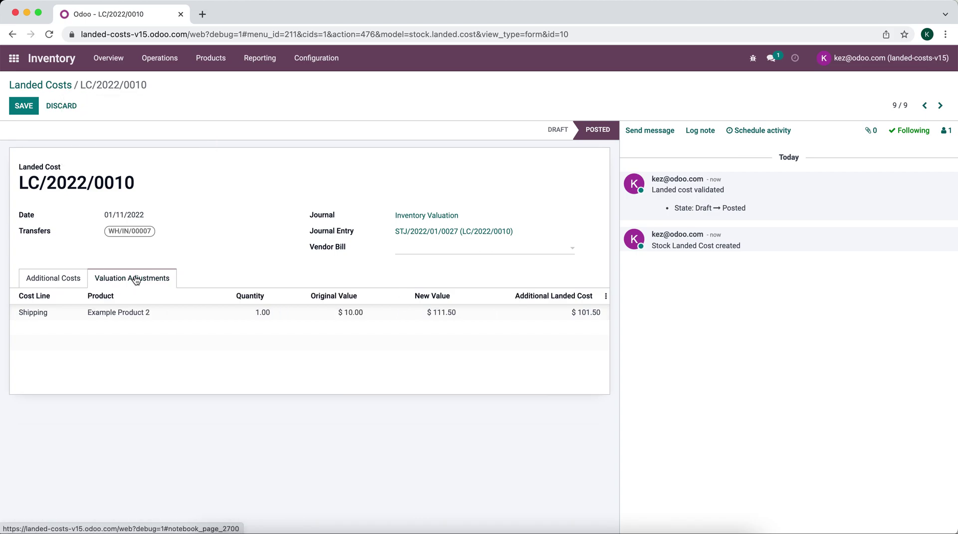
click(76, 278)
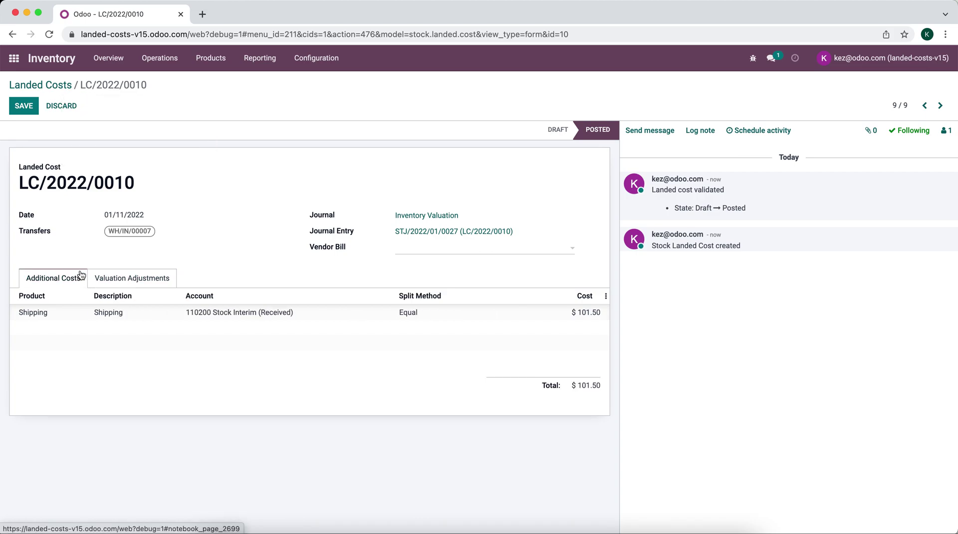
Open Example Product 2 from the inventory products and check its cost and on-hand quantity
click(200, 56)
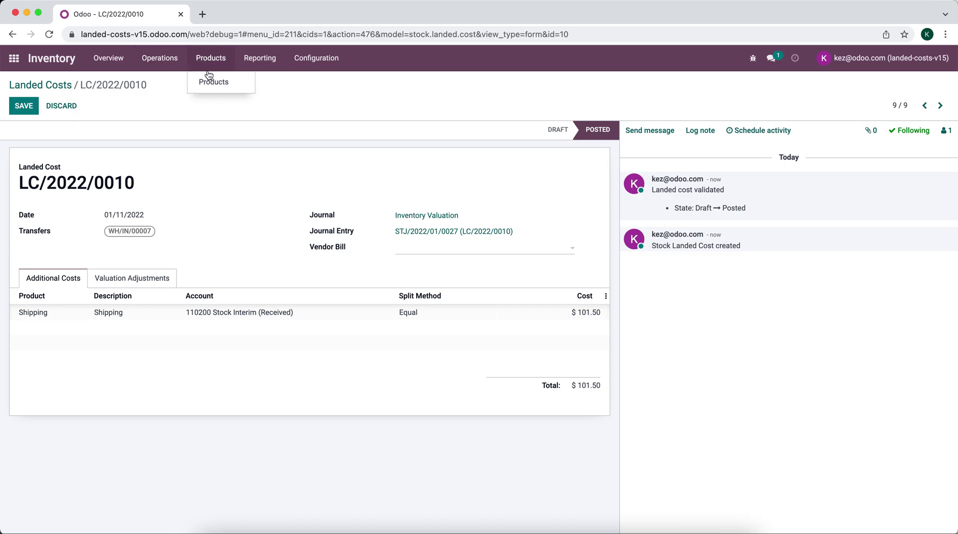
click(209, 82)
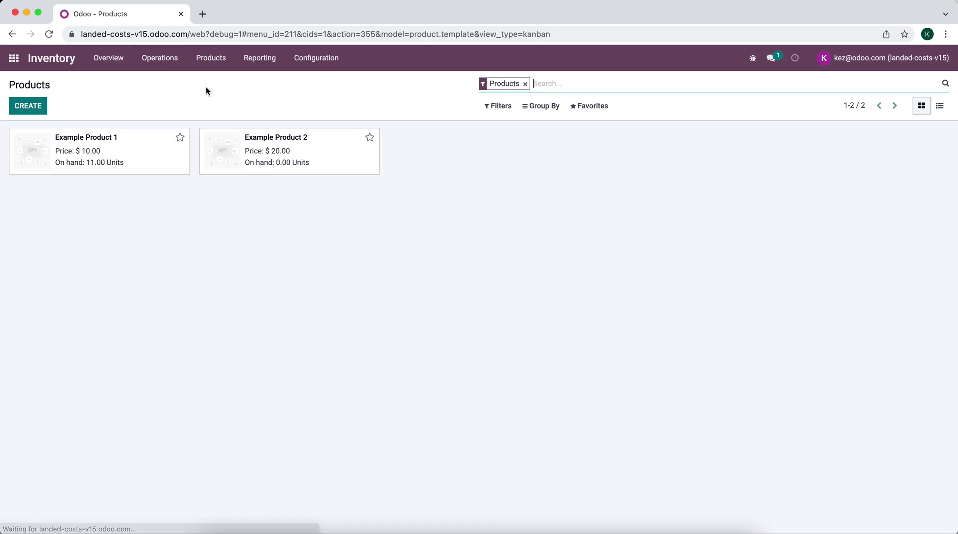
click(272, 162)
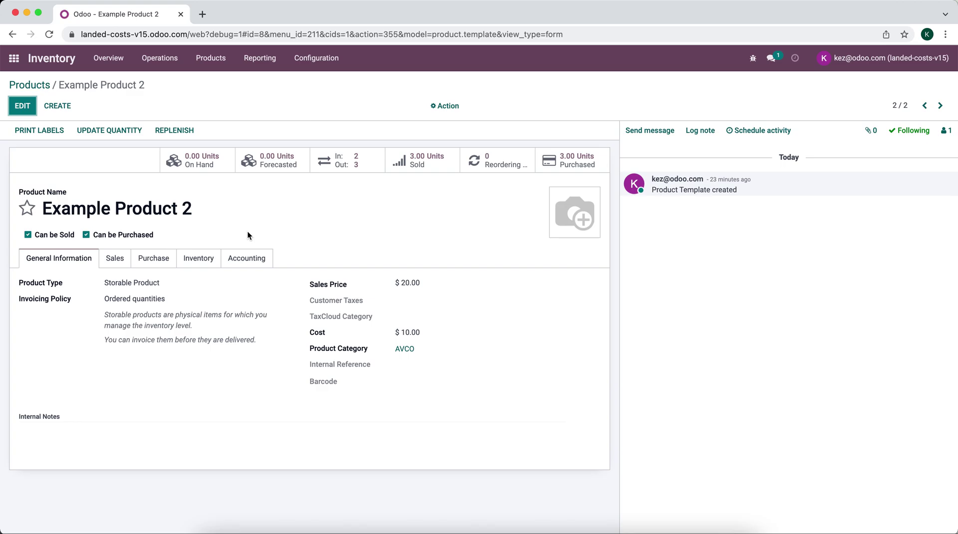
Switch to the Accounting app and open the list of posted journal items
click(14, 58)
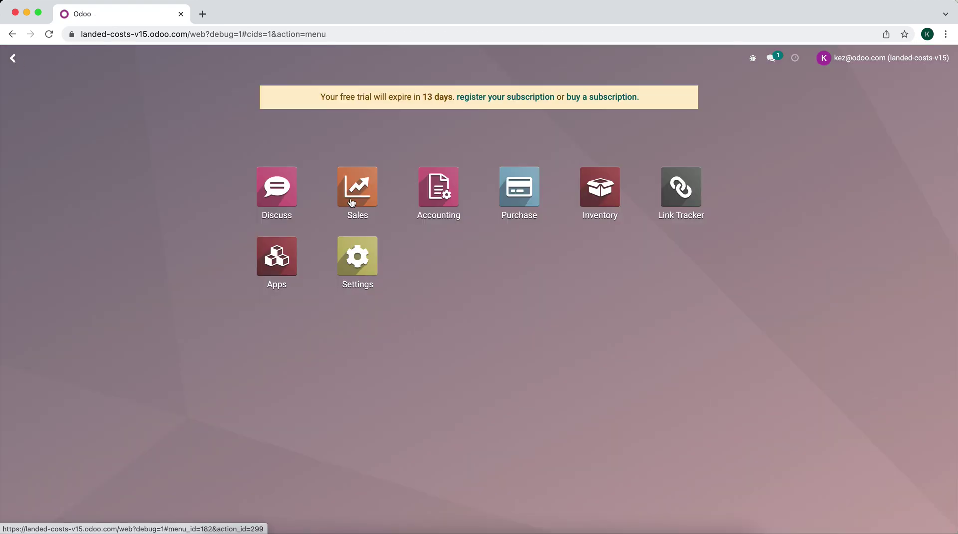
click(433, 188)
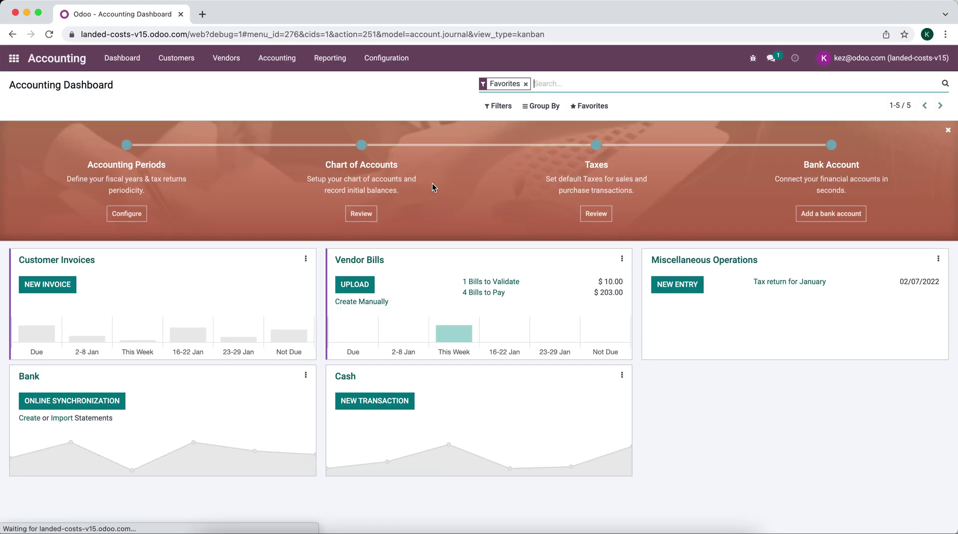
click(342, 62)
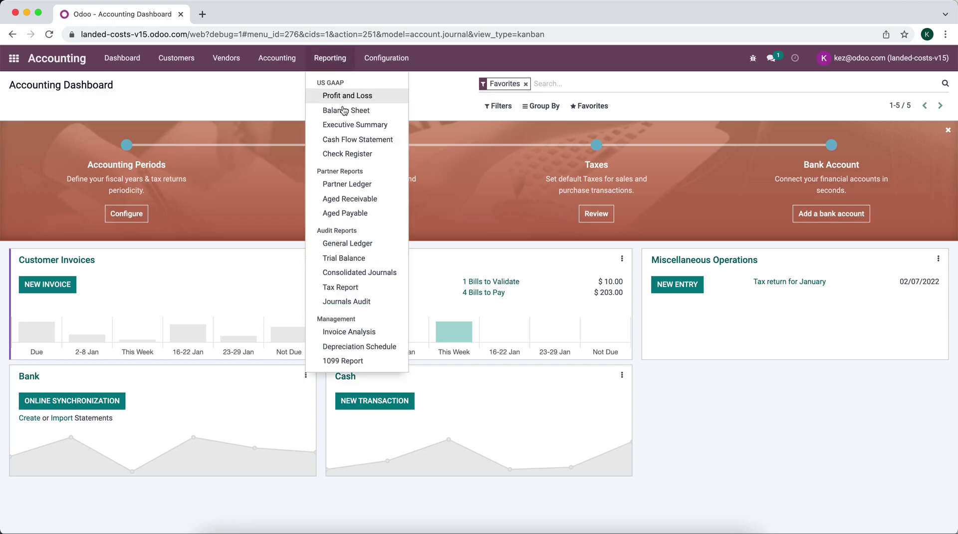
mouse_move(279, 59)
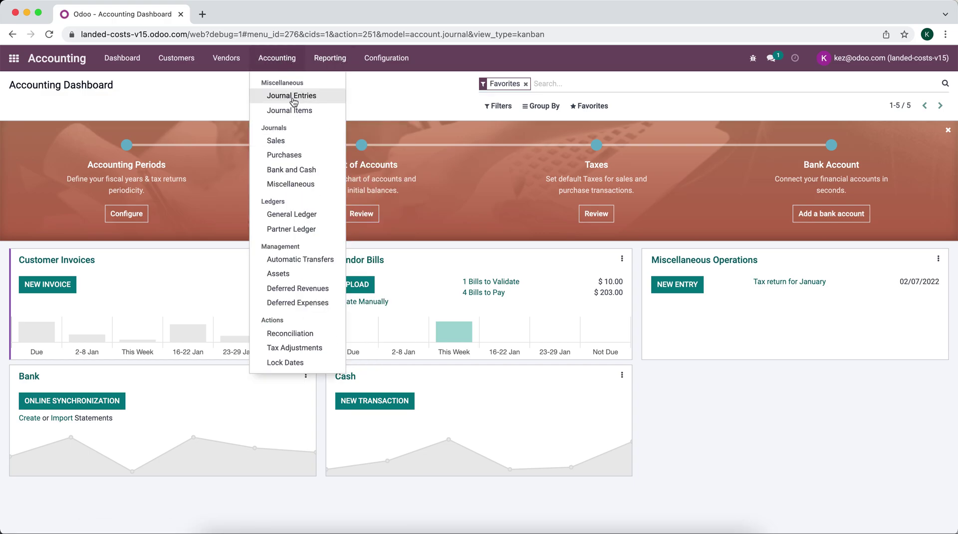
click(292, 107)
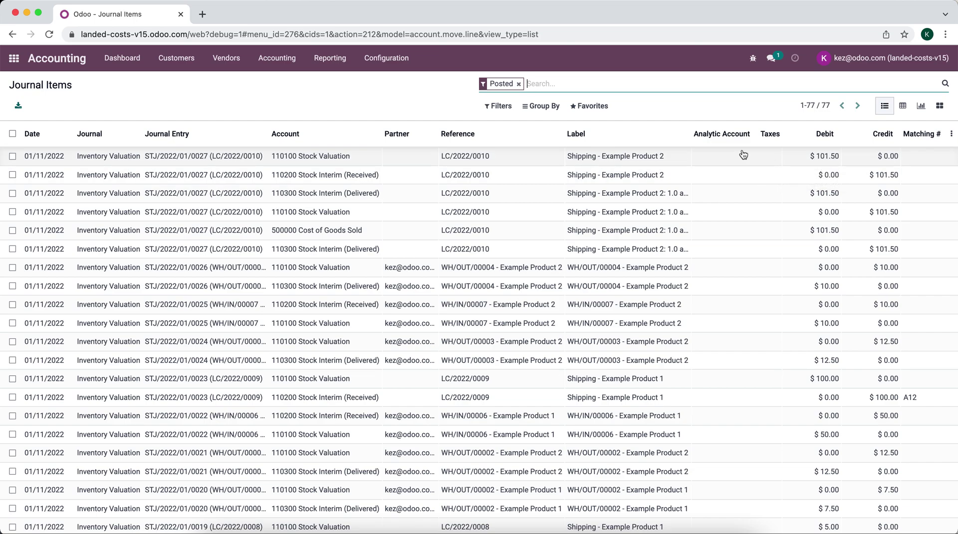
Widen the Label column, examine the accounts, debits and credits of landed cost LC/2022/0010, and return to the app overview
drag(682, 134, 763, 134)
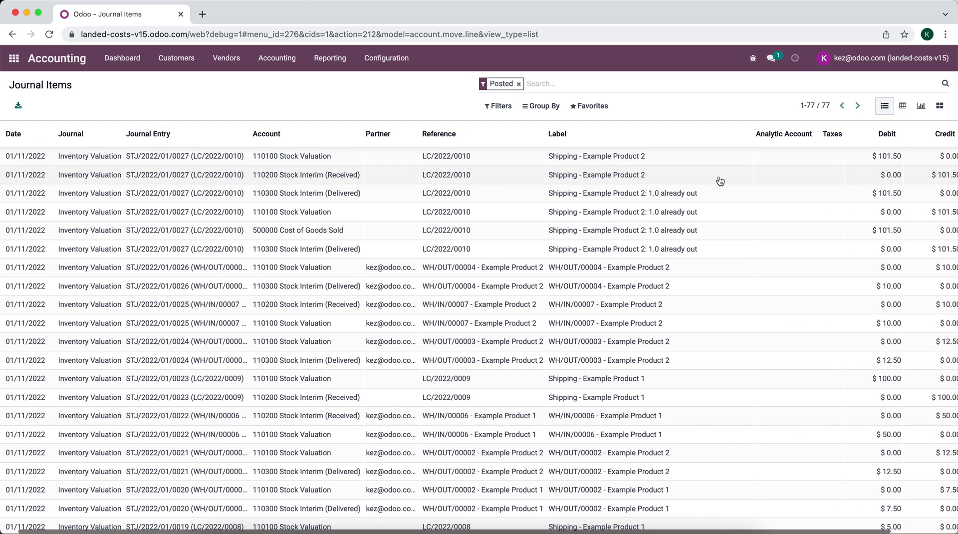
scroll(718, 180, right, 2)
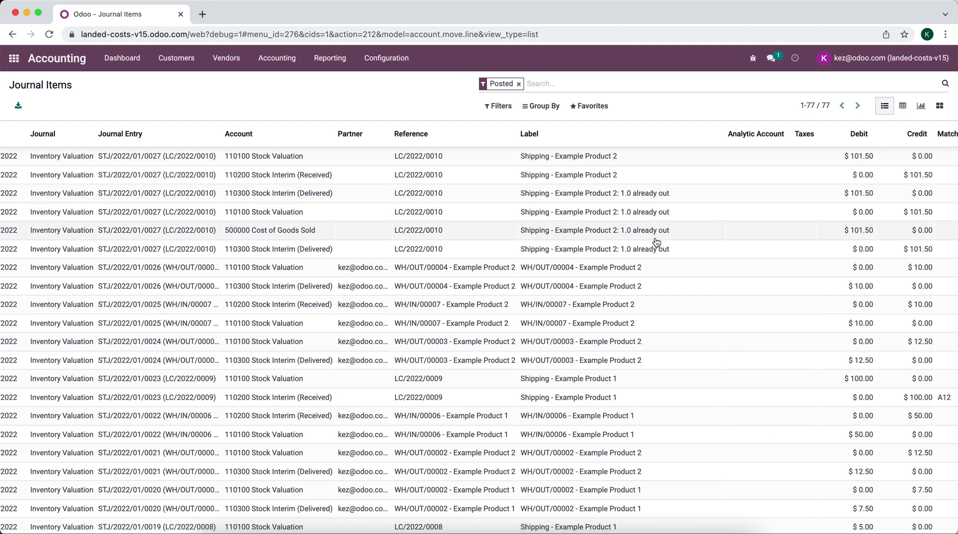
scroll(659, 247, right, 2)
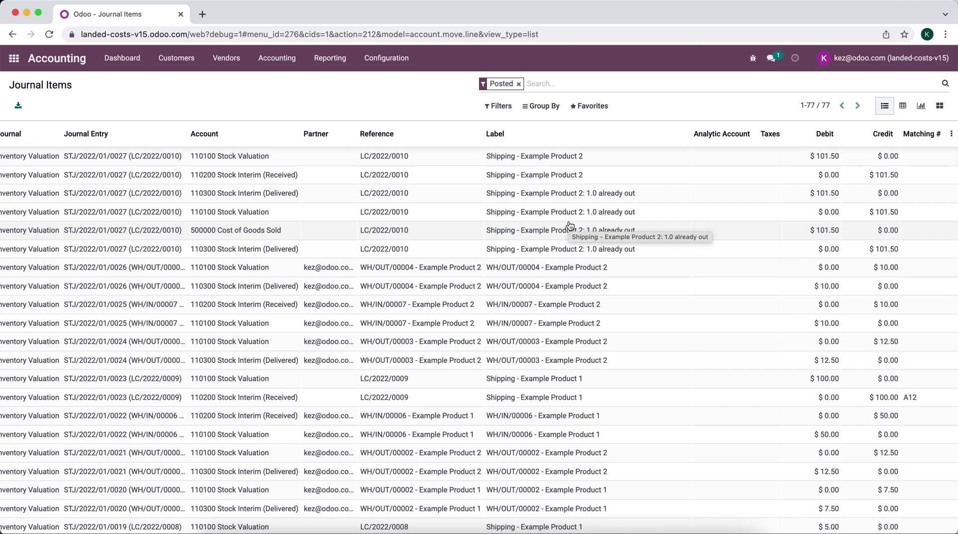
scroll(272, 185, left, 3)
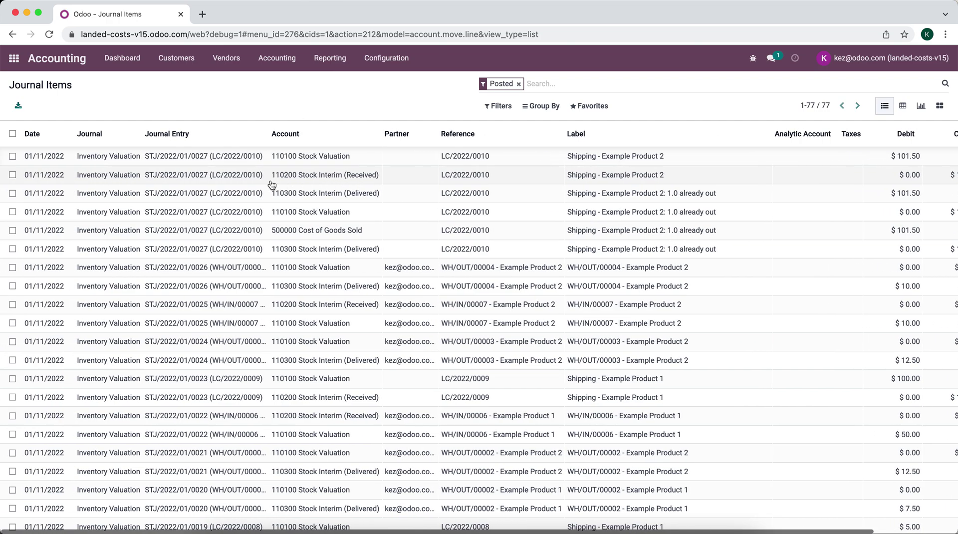
click(14, 59)
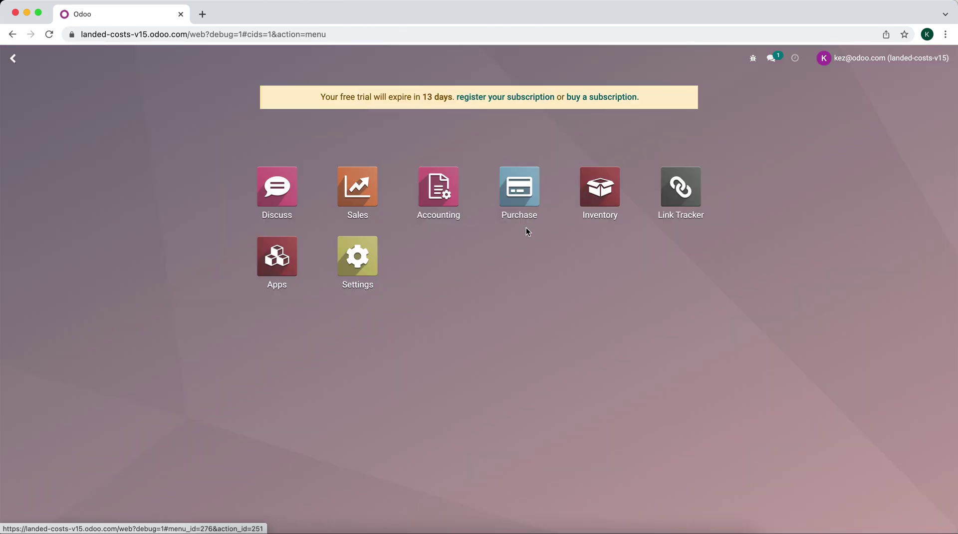
Switch to the Inventory app and open the product record of Example Product 2
click(587, 192)
click(211, 58)
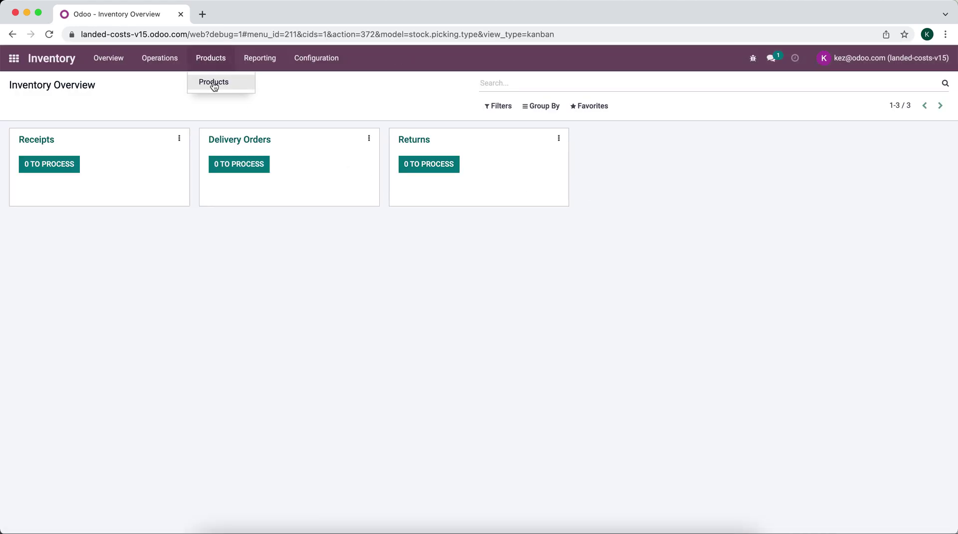
click(214, 84)
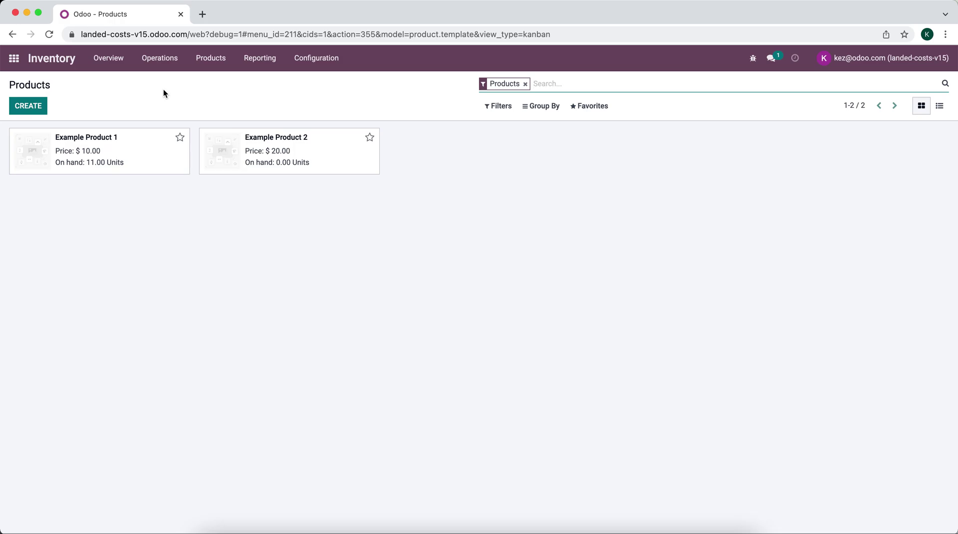
click(280, 162)
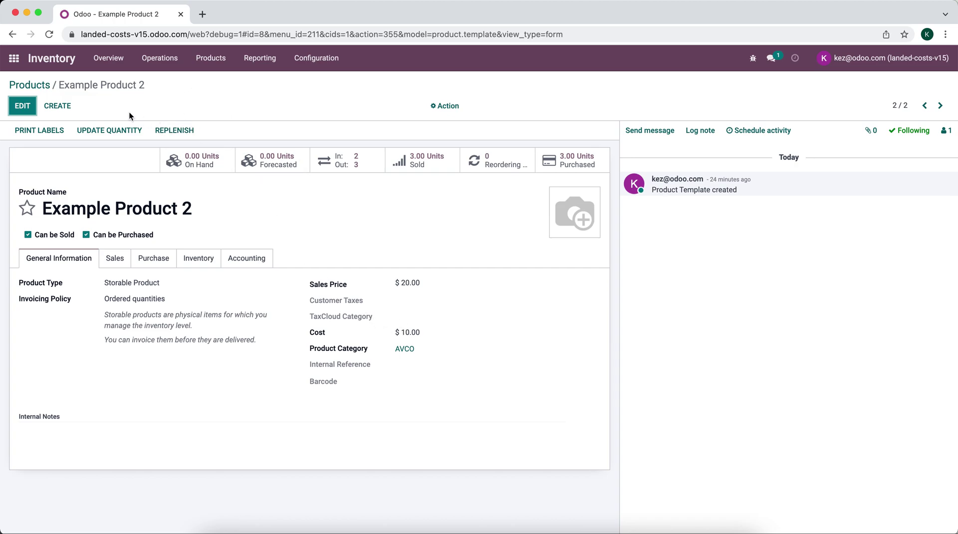
Compare Example Product 2's vendor purchase price with its general cost, and check its inventory logistics details
click(159, 261)
mouse_move(372, 295)
click(85, 257)
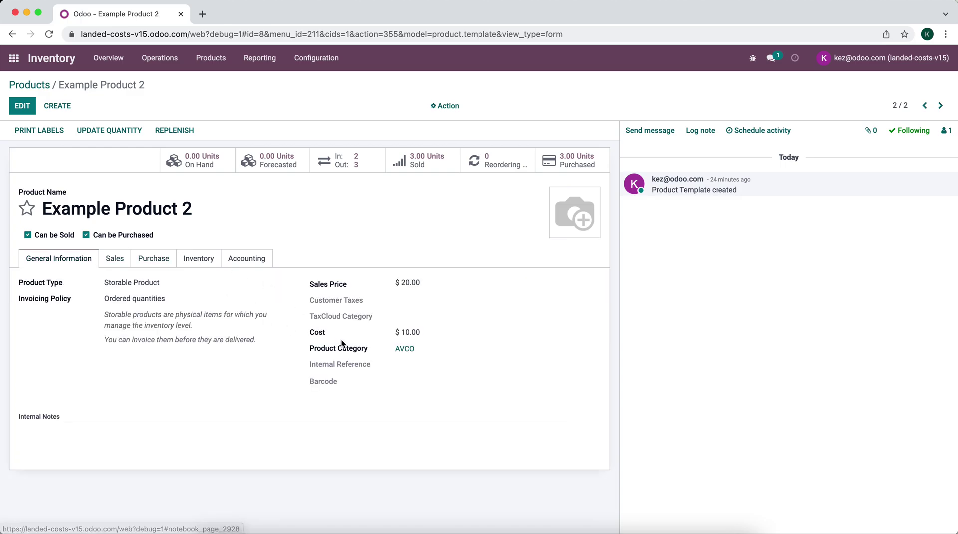
click(197, 259)
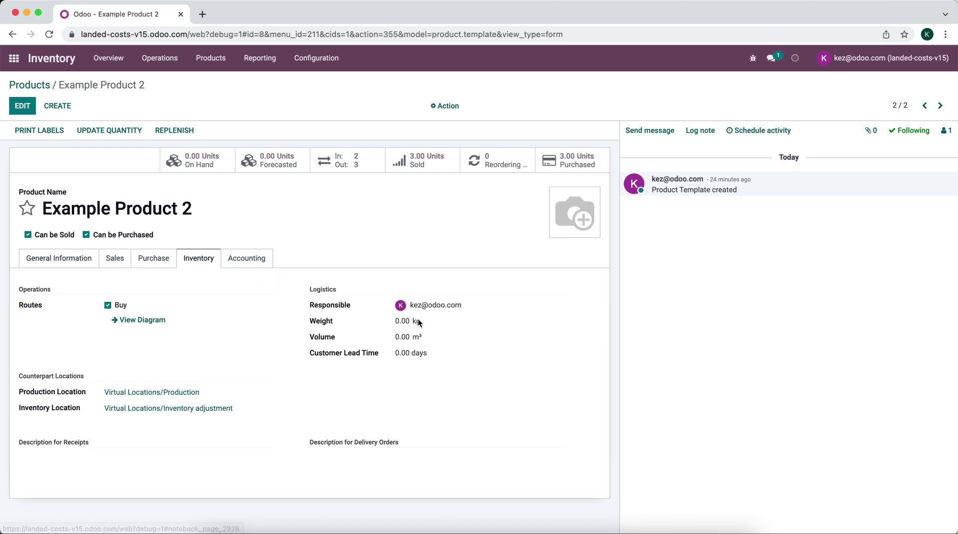
click(167, 266)
mouse_move(380, 295)
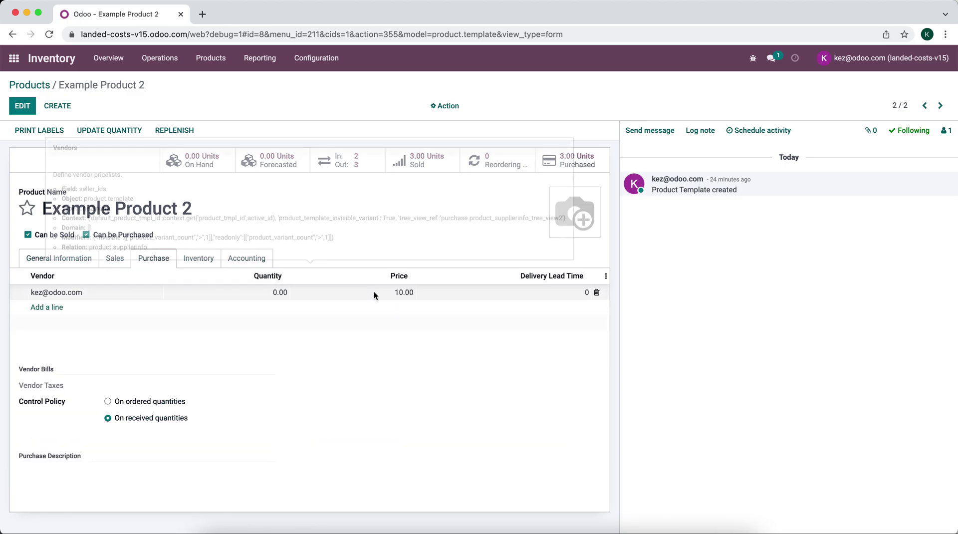